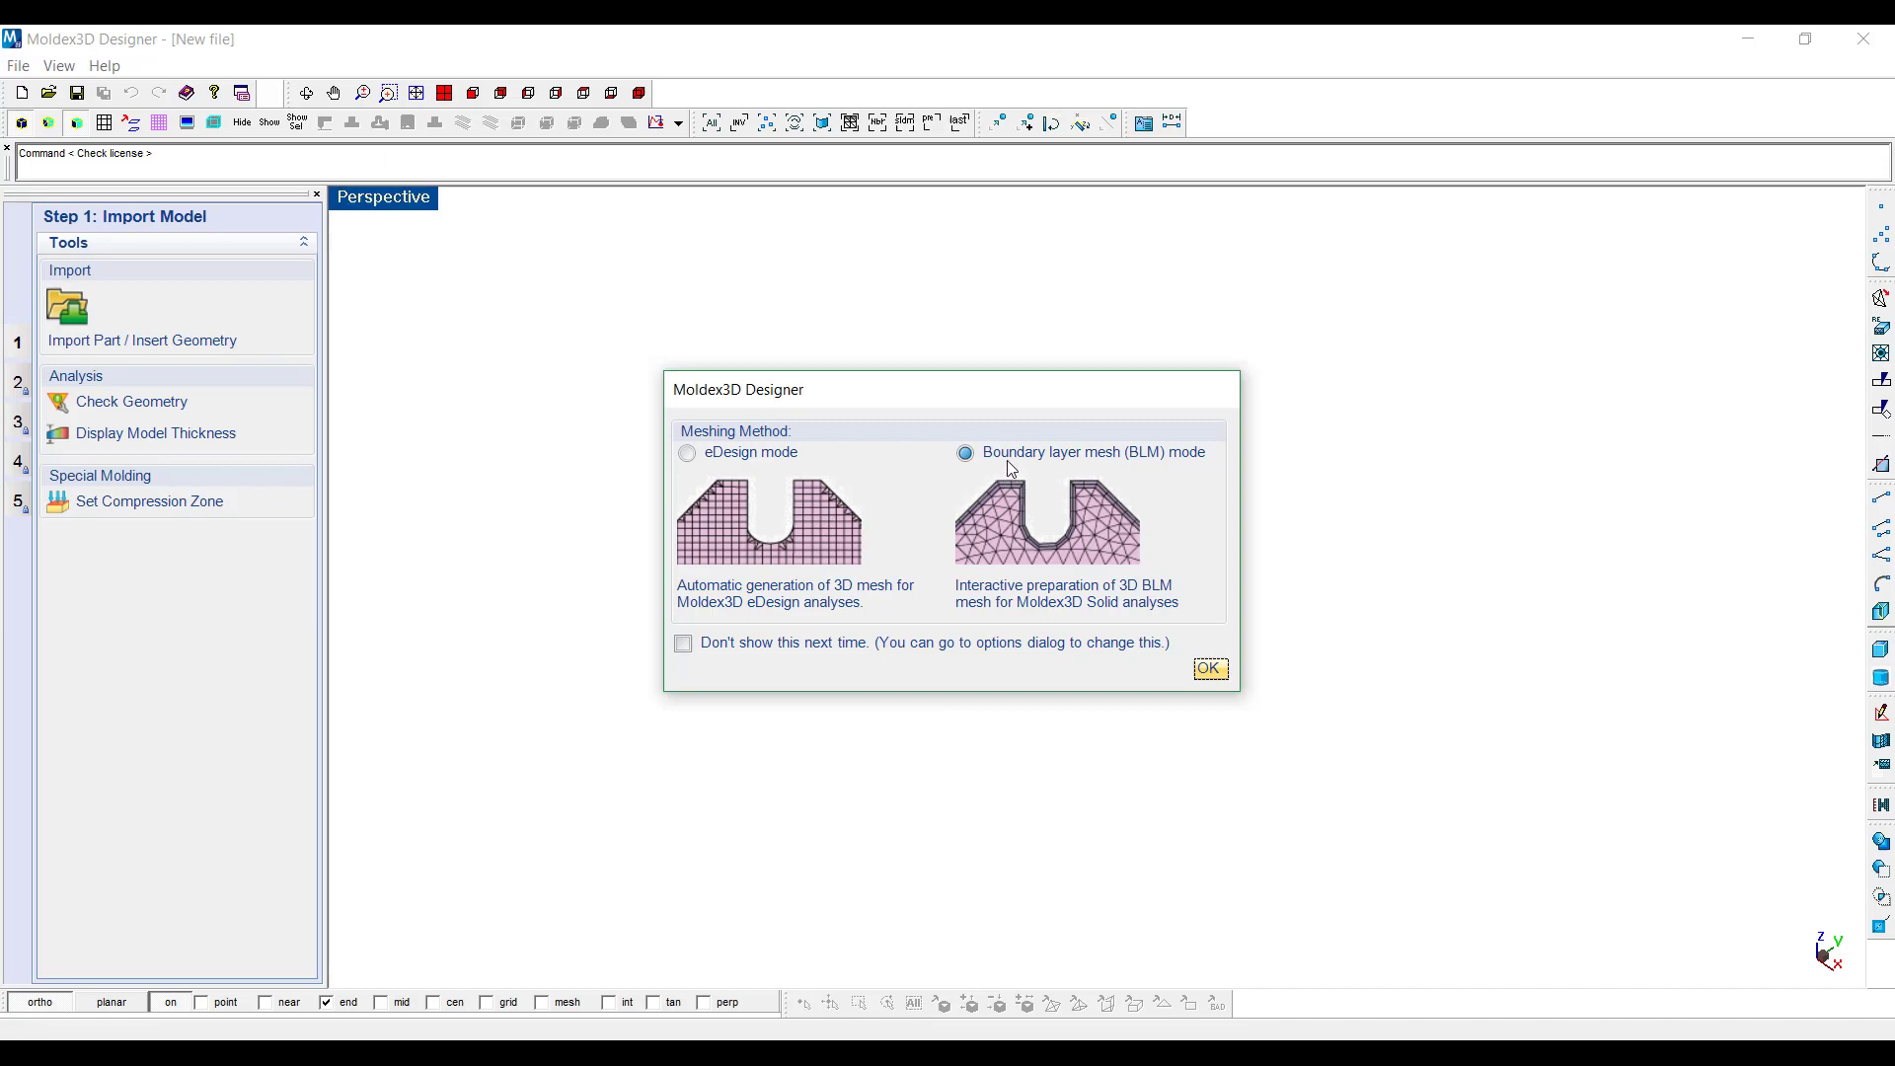
# Confirm boundary layer meshing, import HANDLE_WHEEL.stp from the Desktop, and orbit to an oblique side view
pyautogui.click(1210, 671)
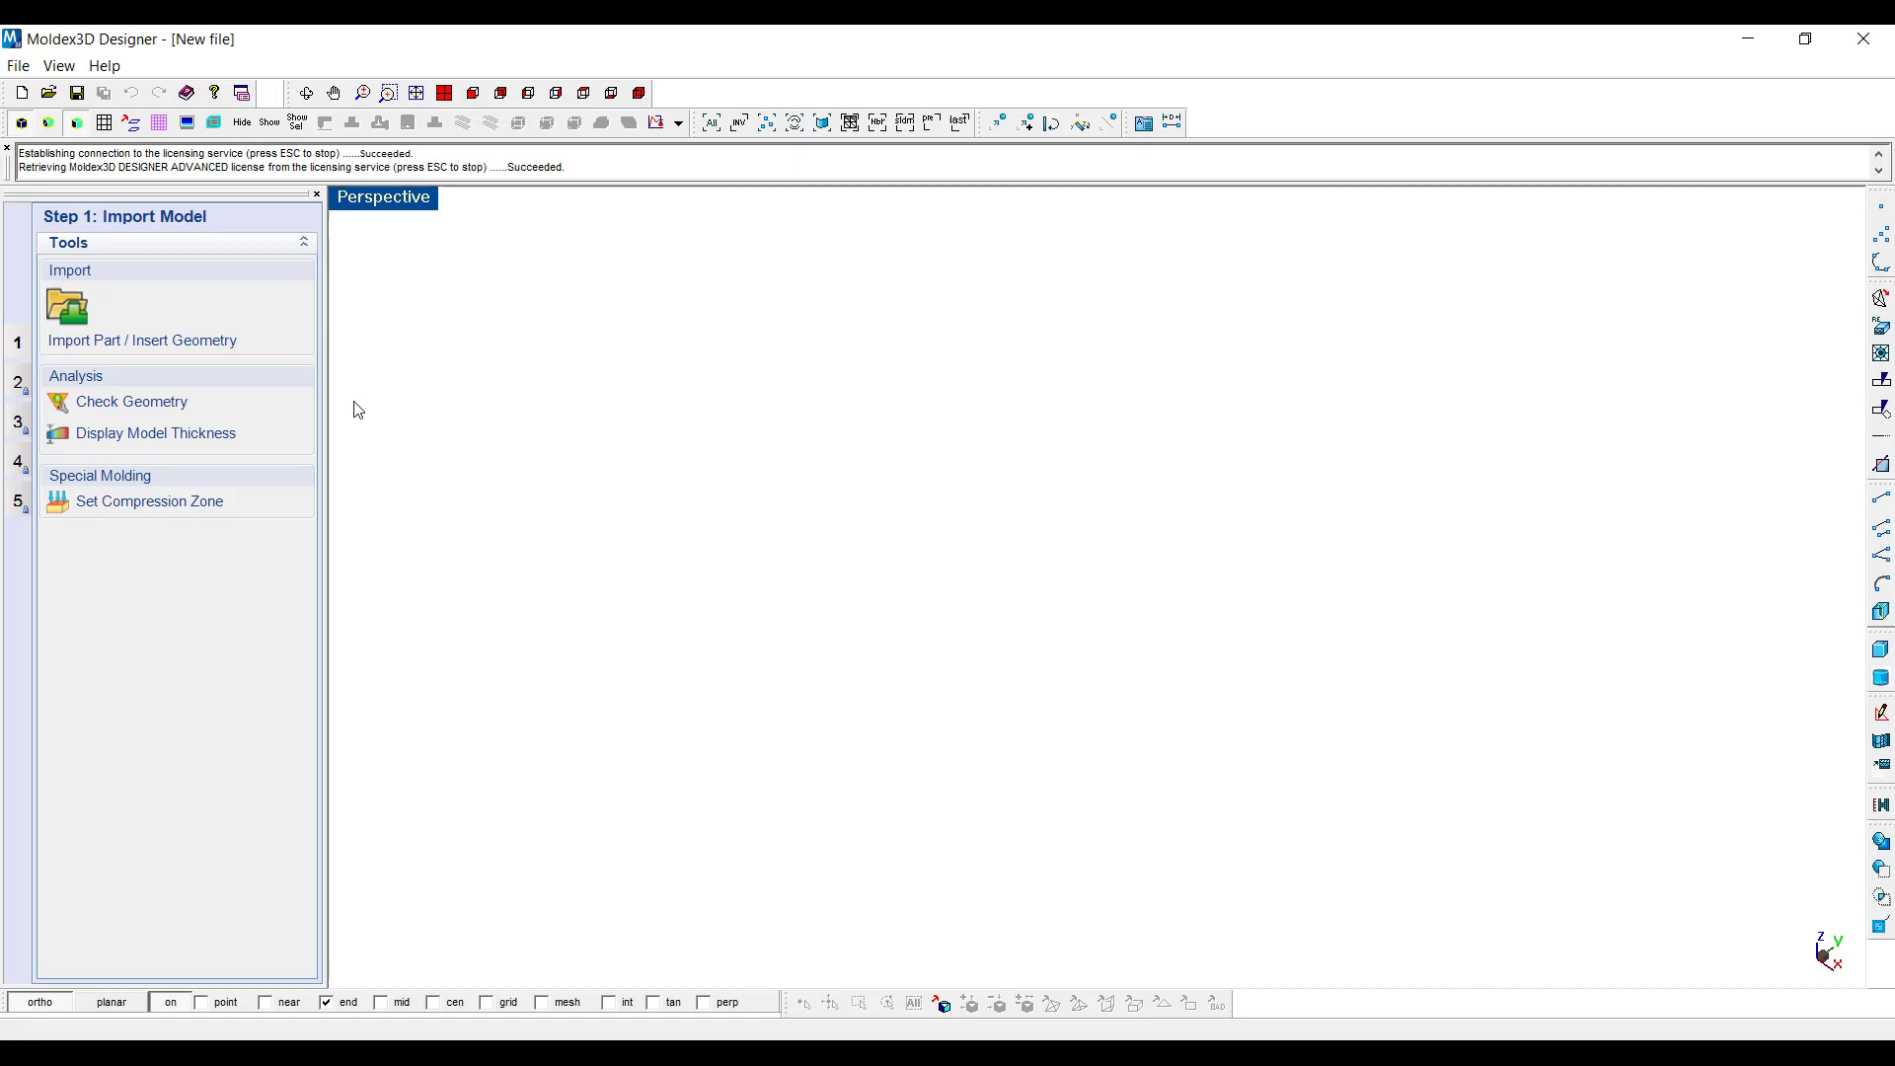
pyautogui.click(189, 344)
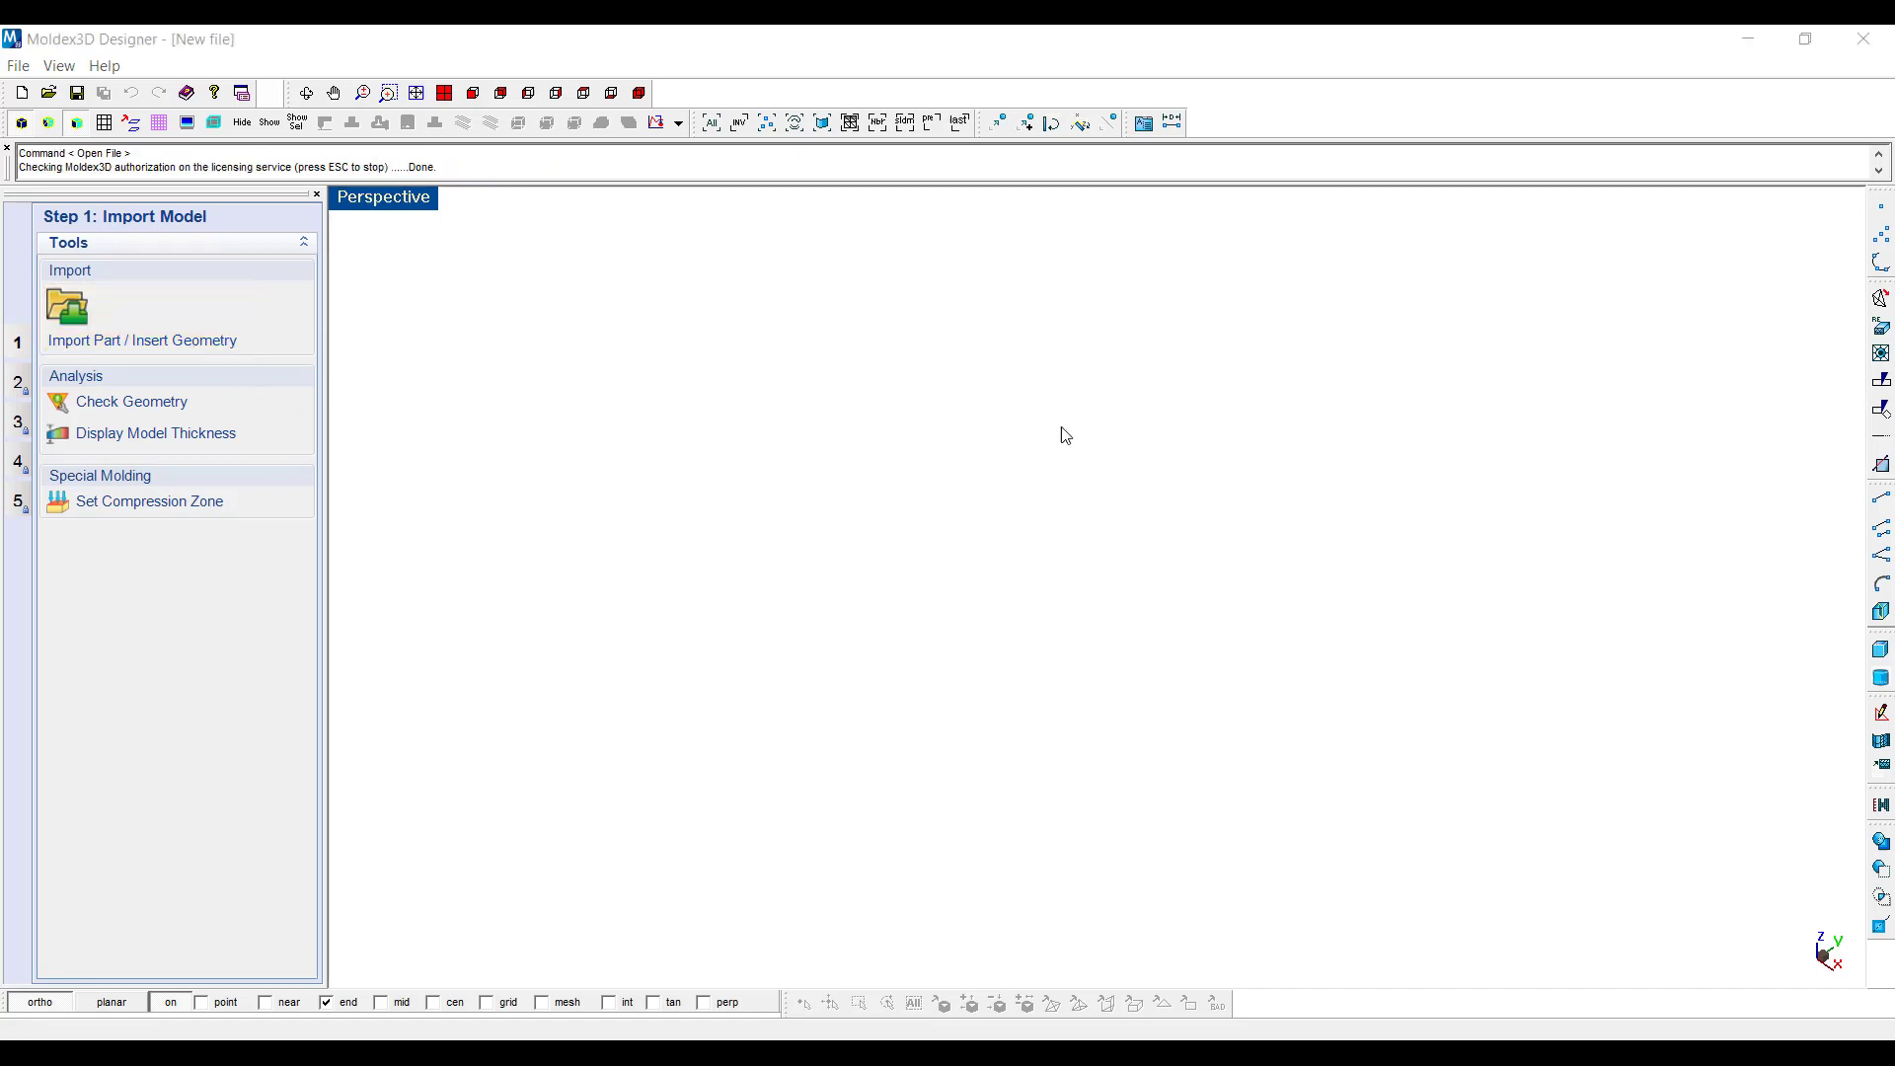
pyautogui.click(612, 412)
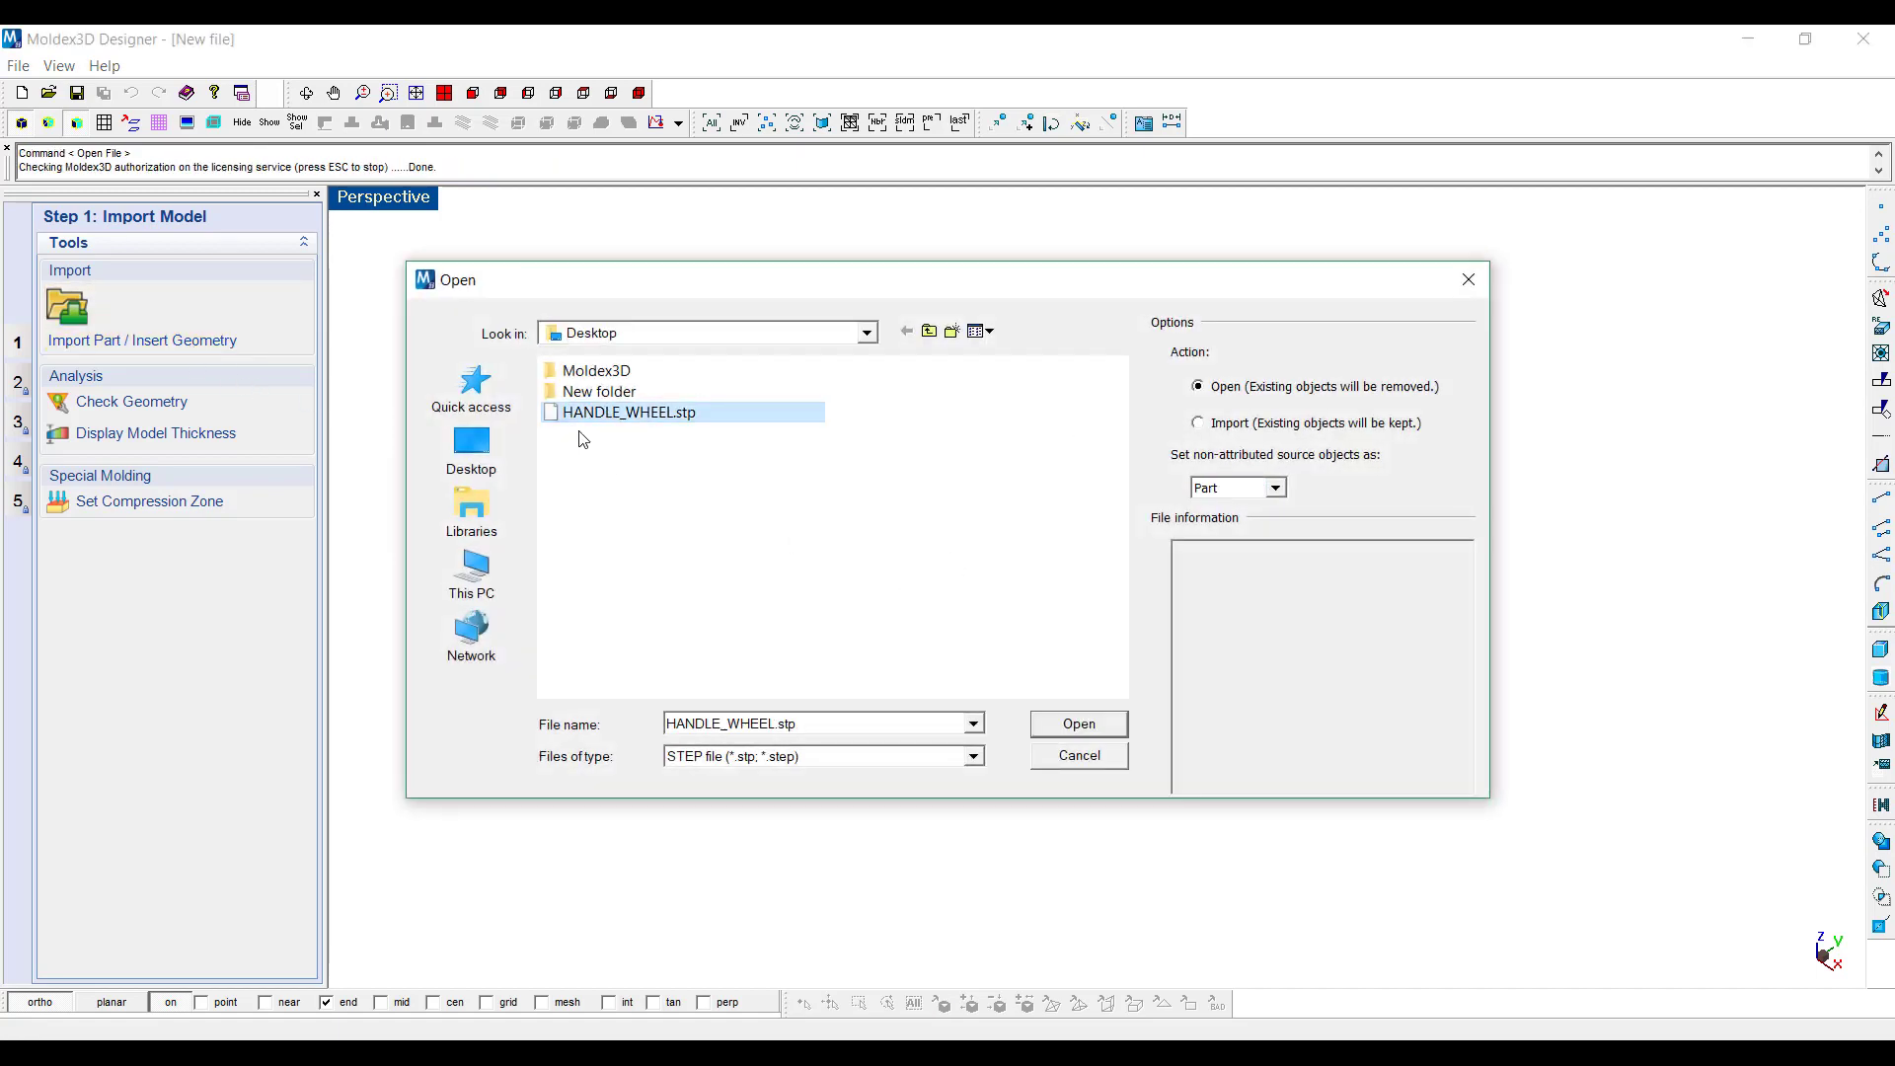
pyautogui.click(1079, 724)
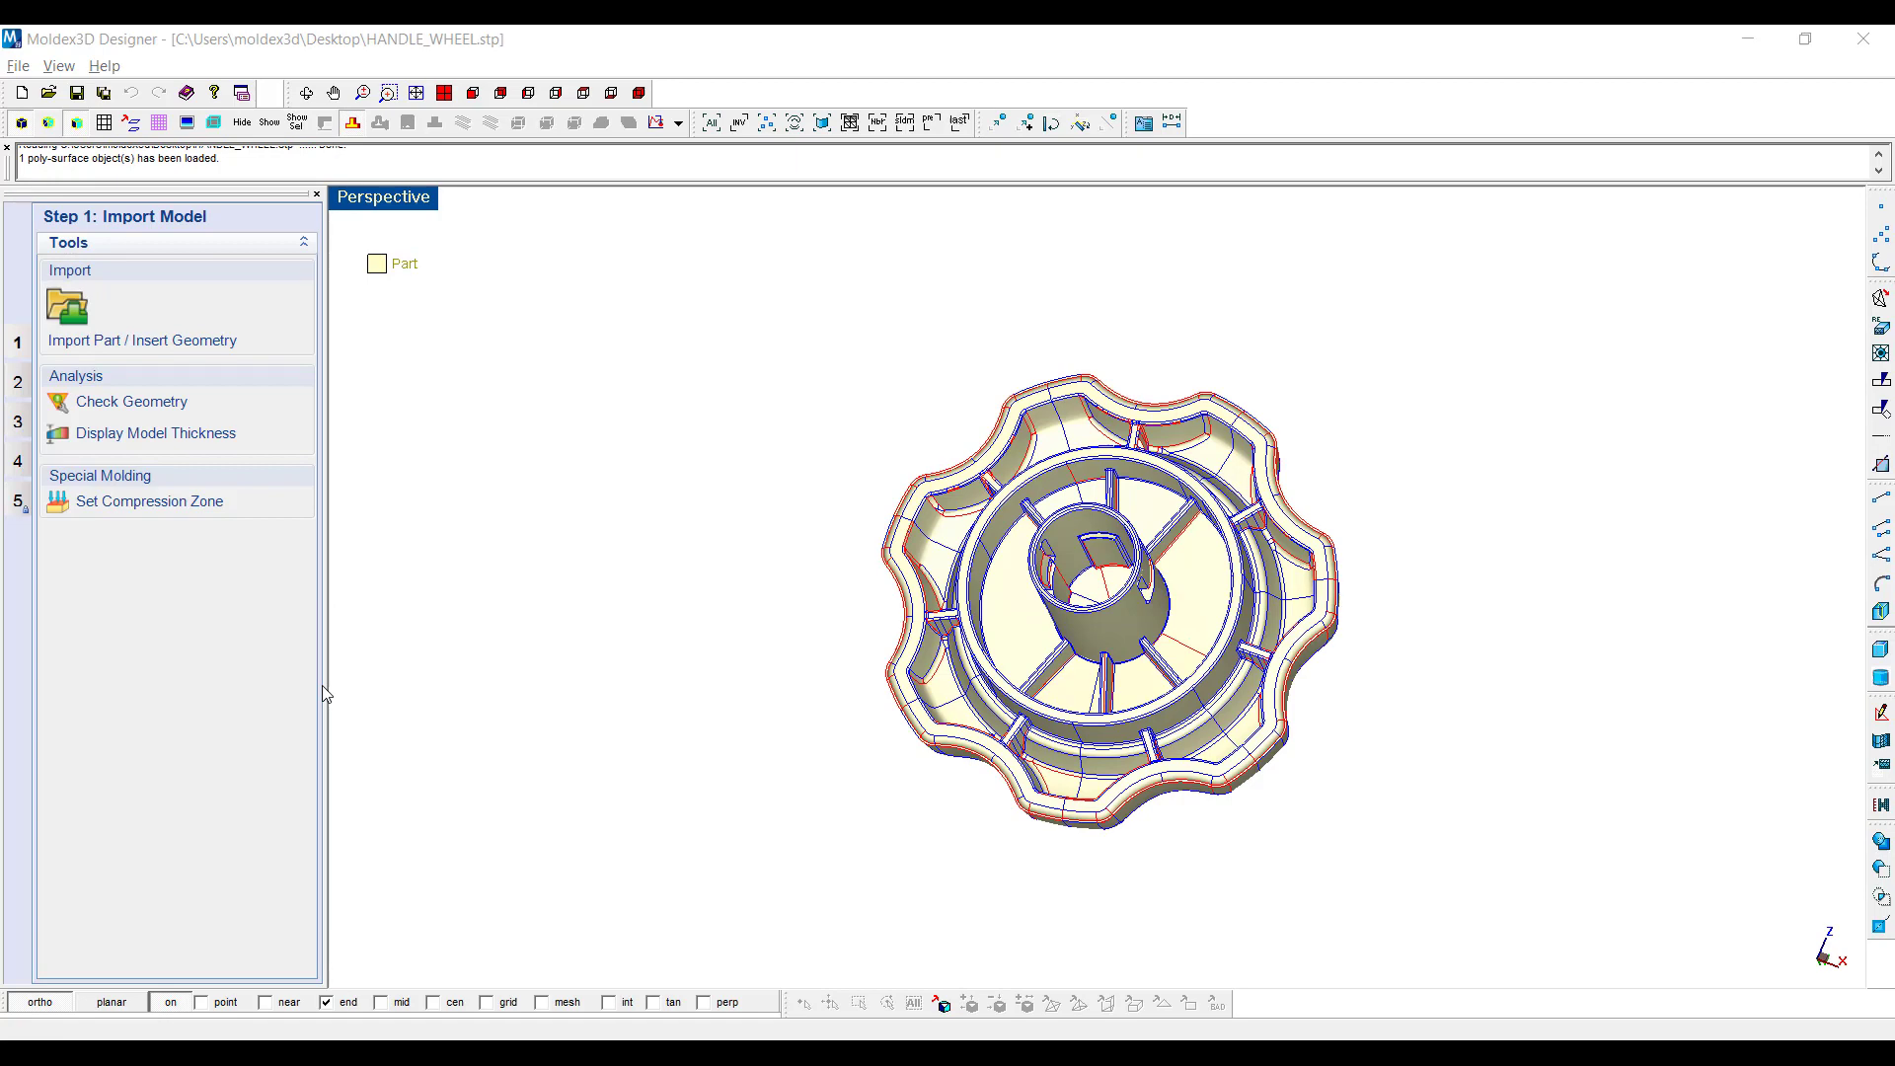
pyautogui.moveTo(1005, 472); pyautogui.dragTo(1239, 615, button='right')
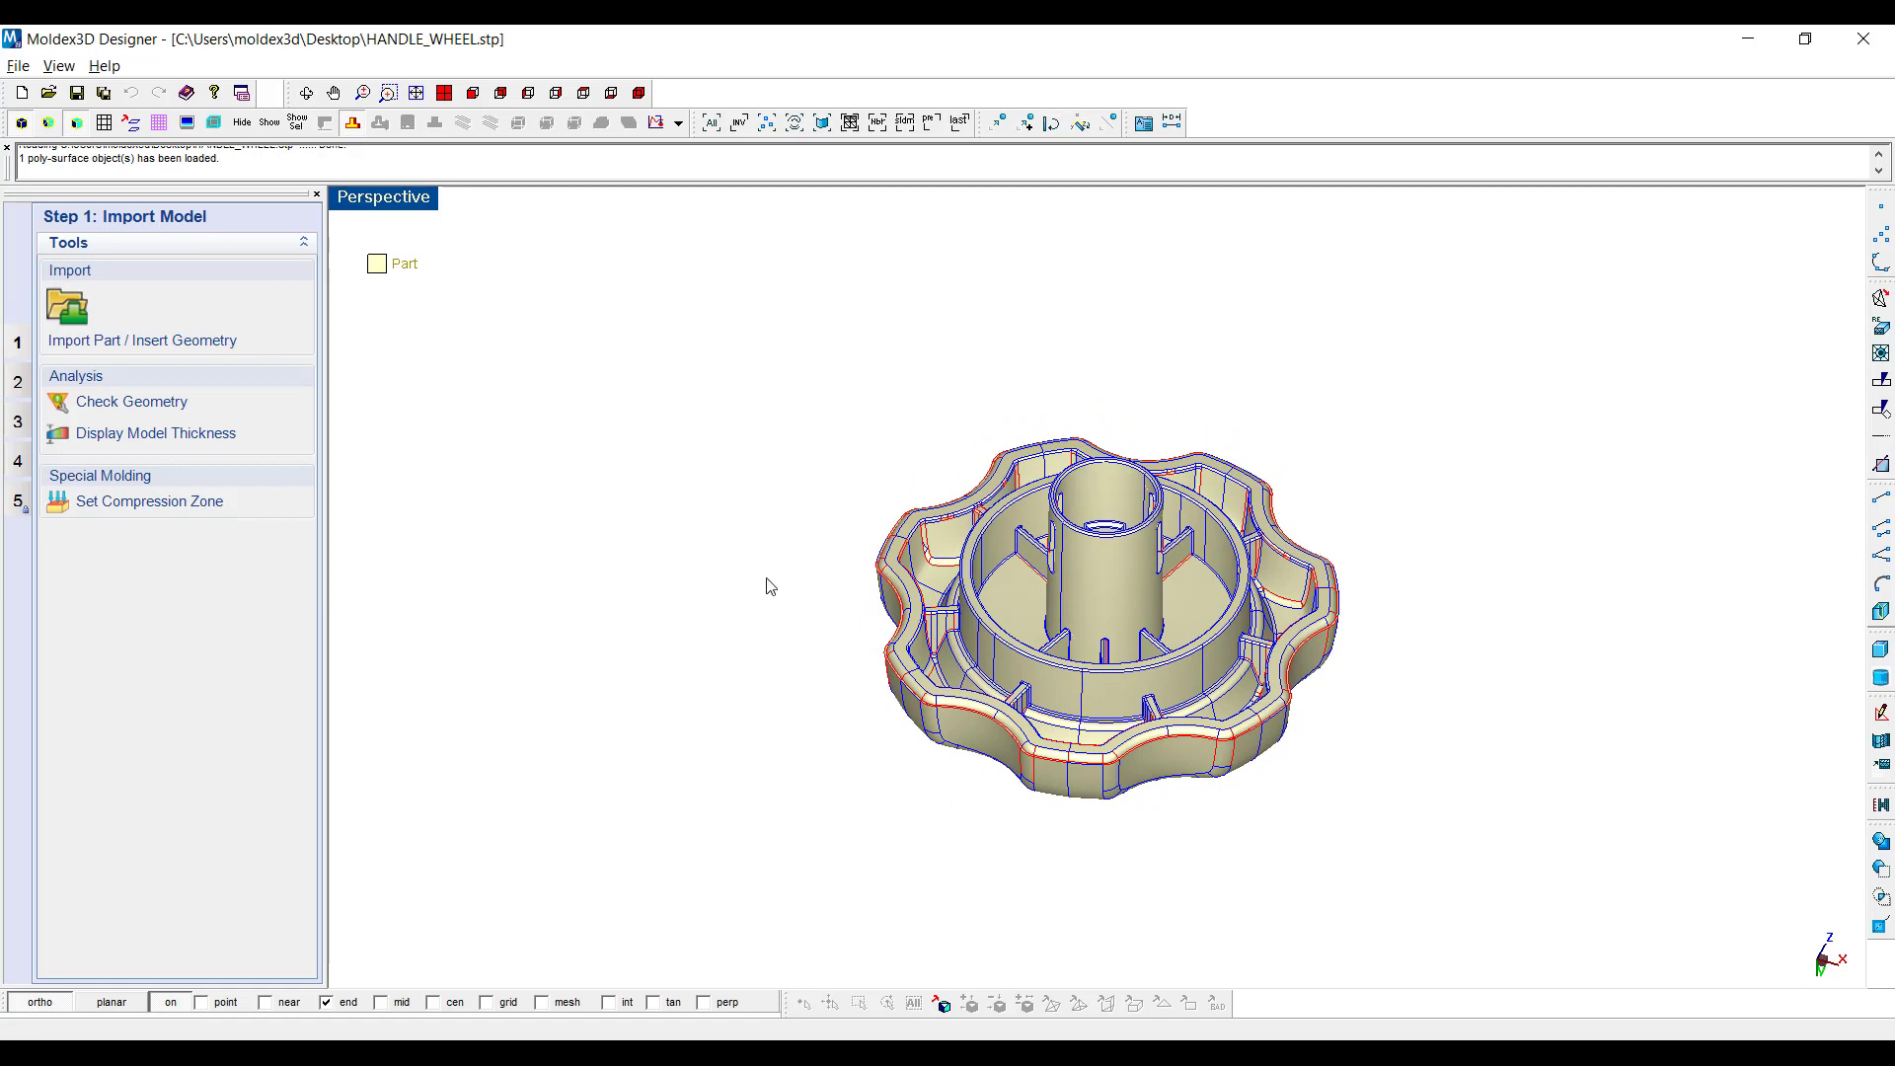
# Run Check Geometry, highlight the 1313 free edges, and send the wheel to CADdoctor
pyautogui.click(95, 411)
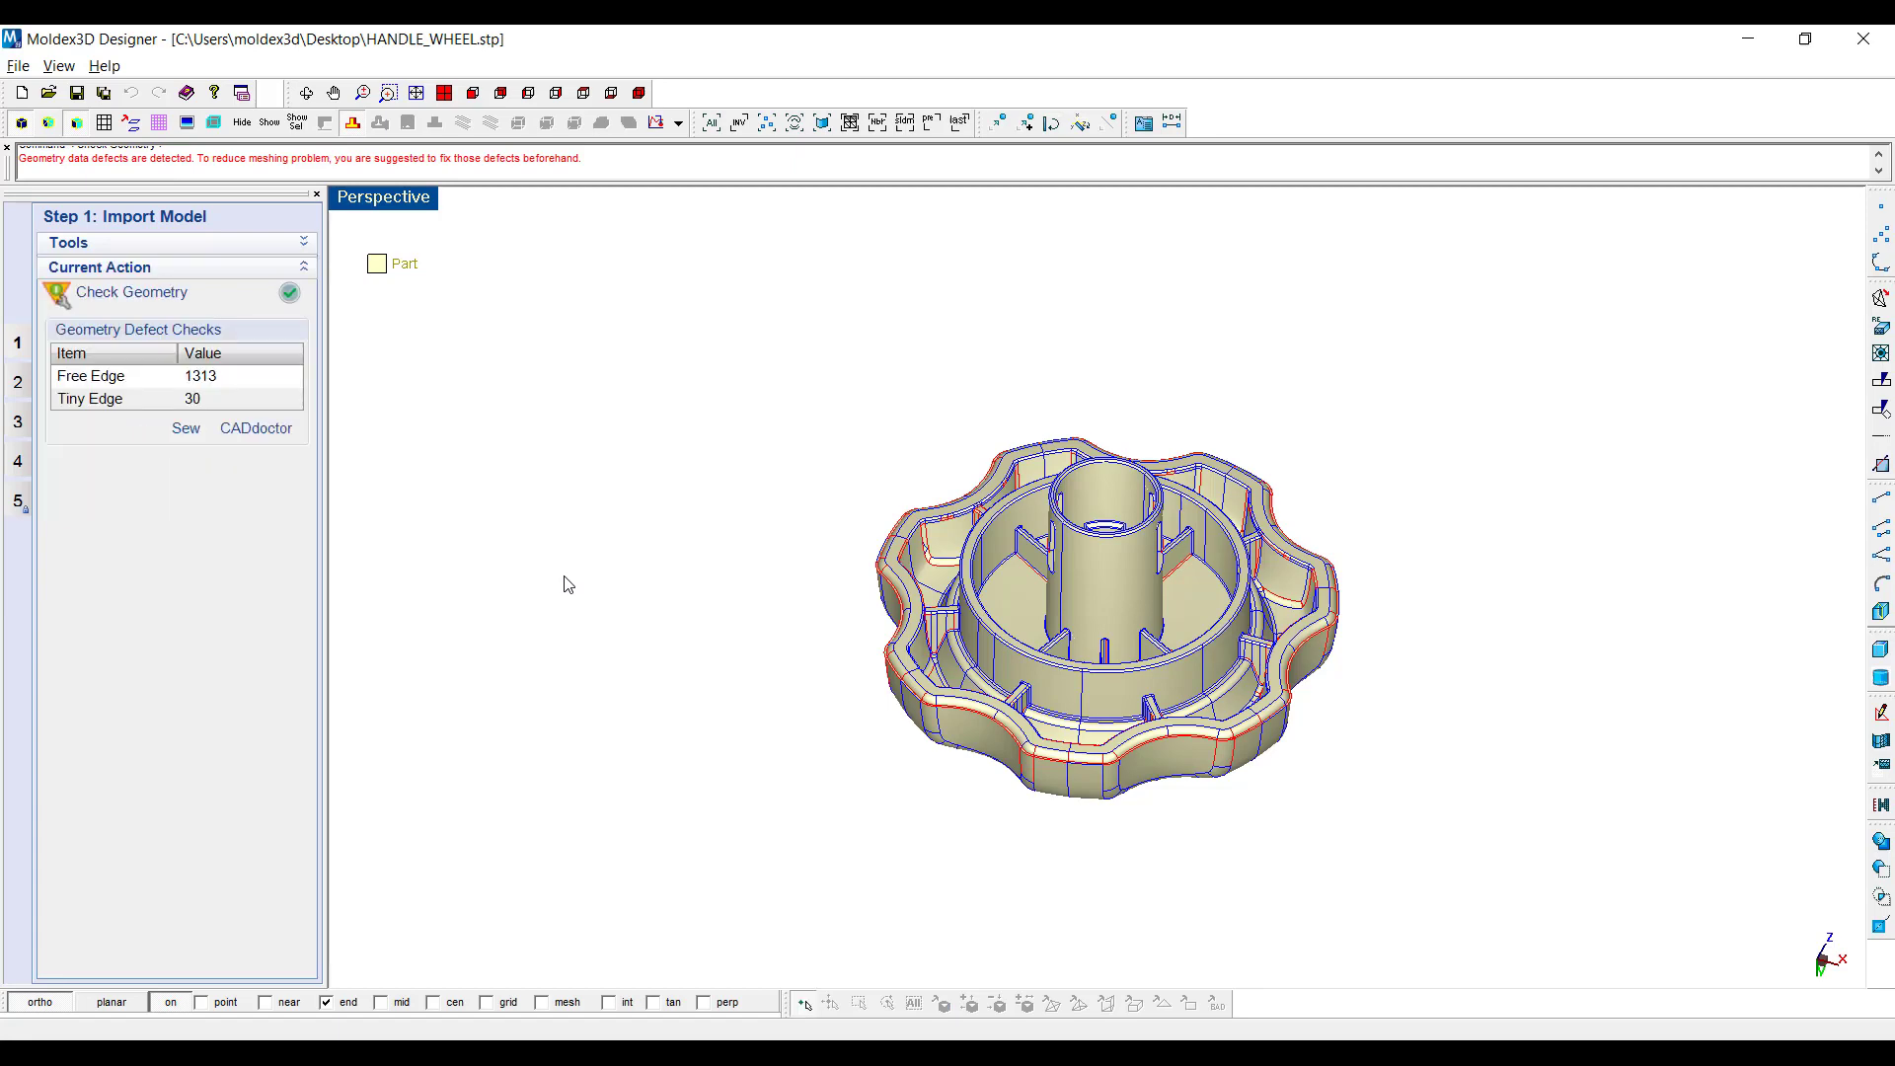
pyautogui.click(215, 377)
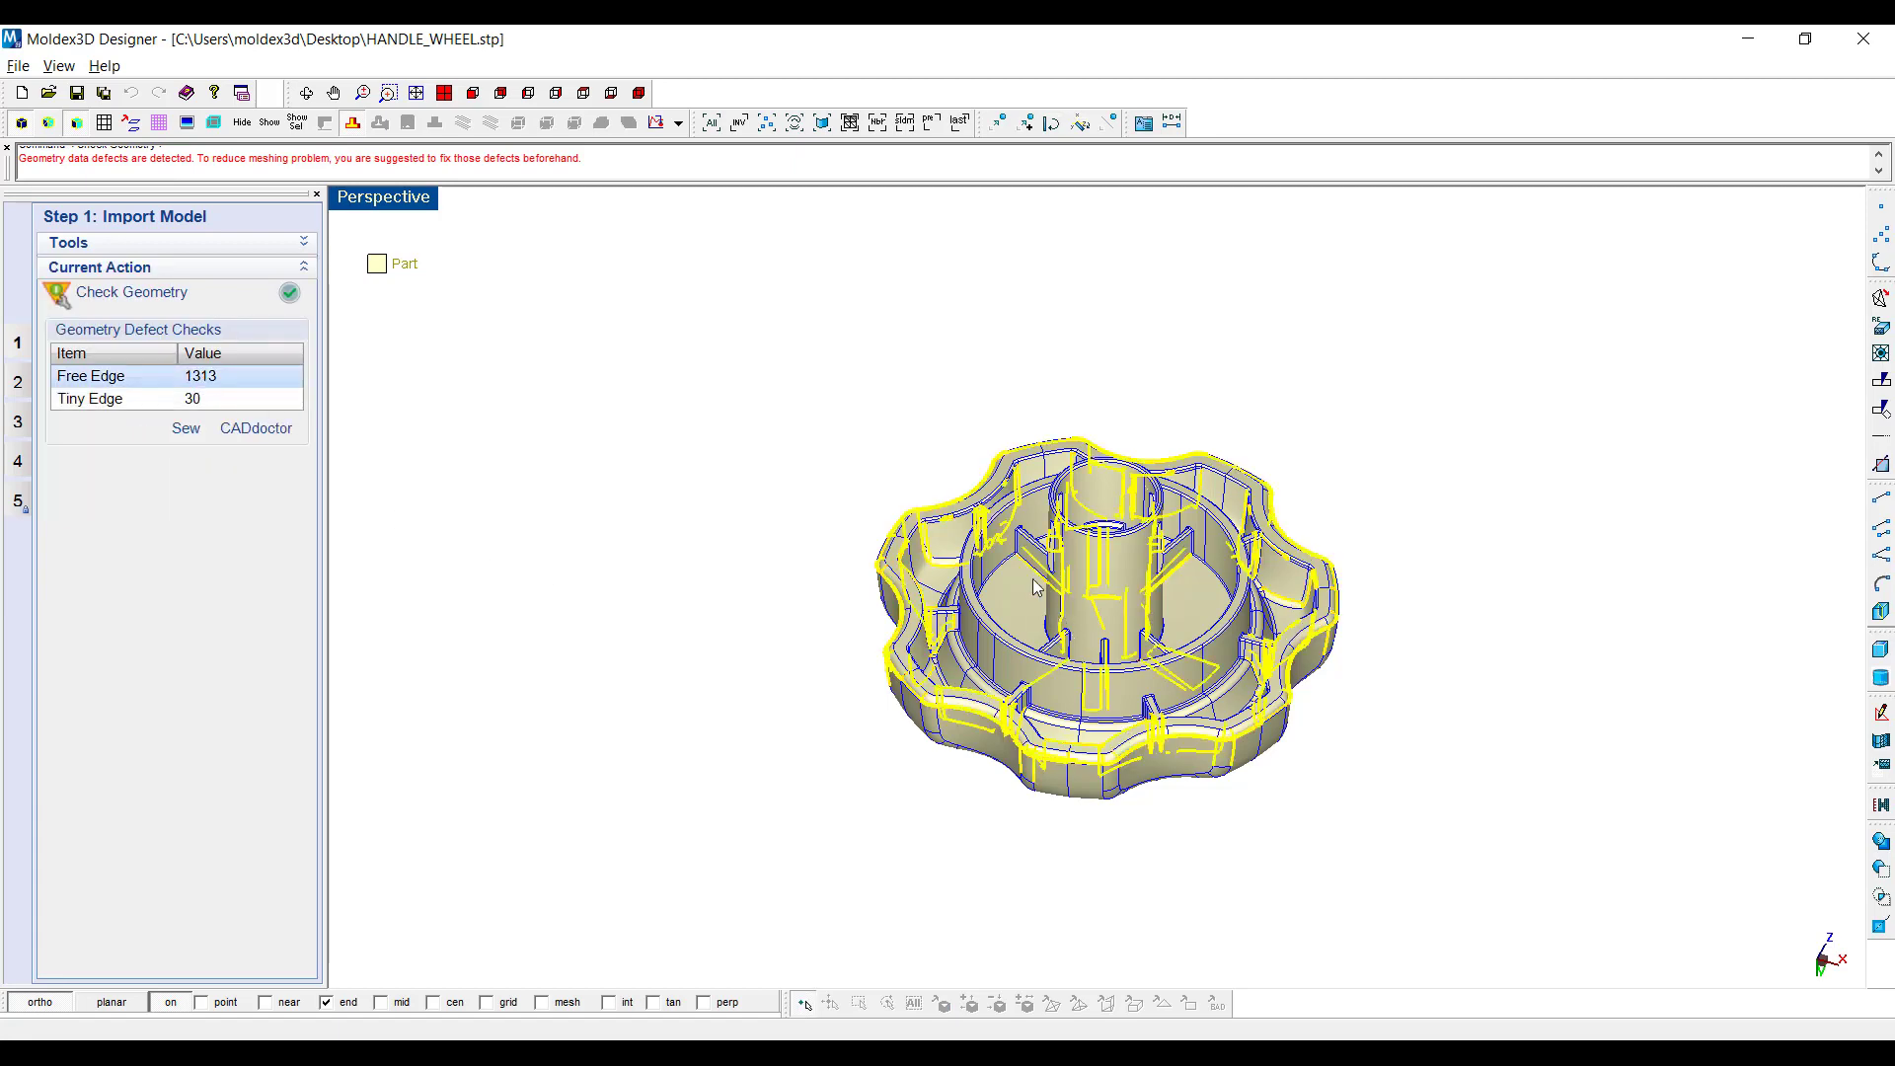
pyautogui.scroll(3, 1553, 783)
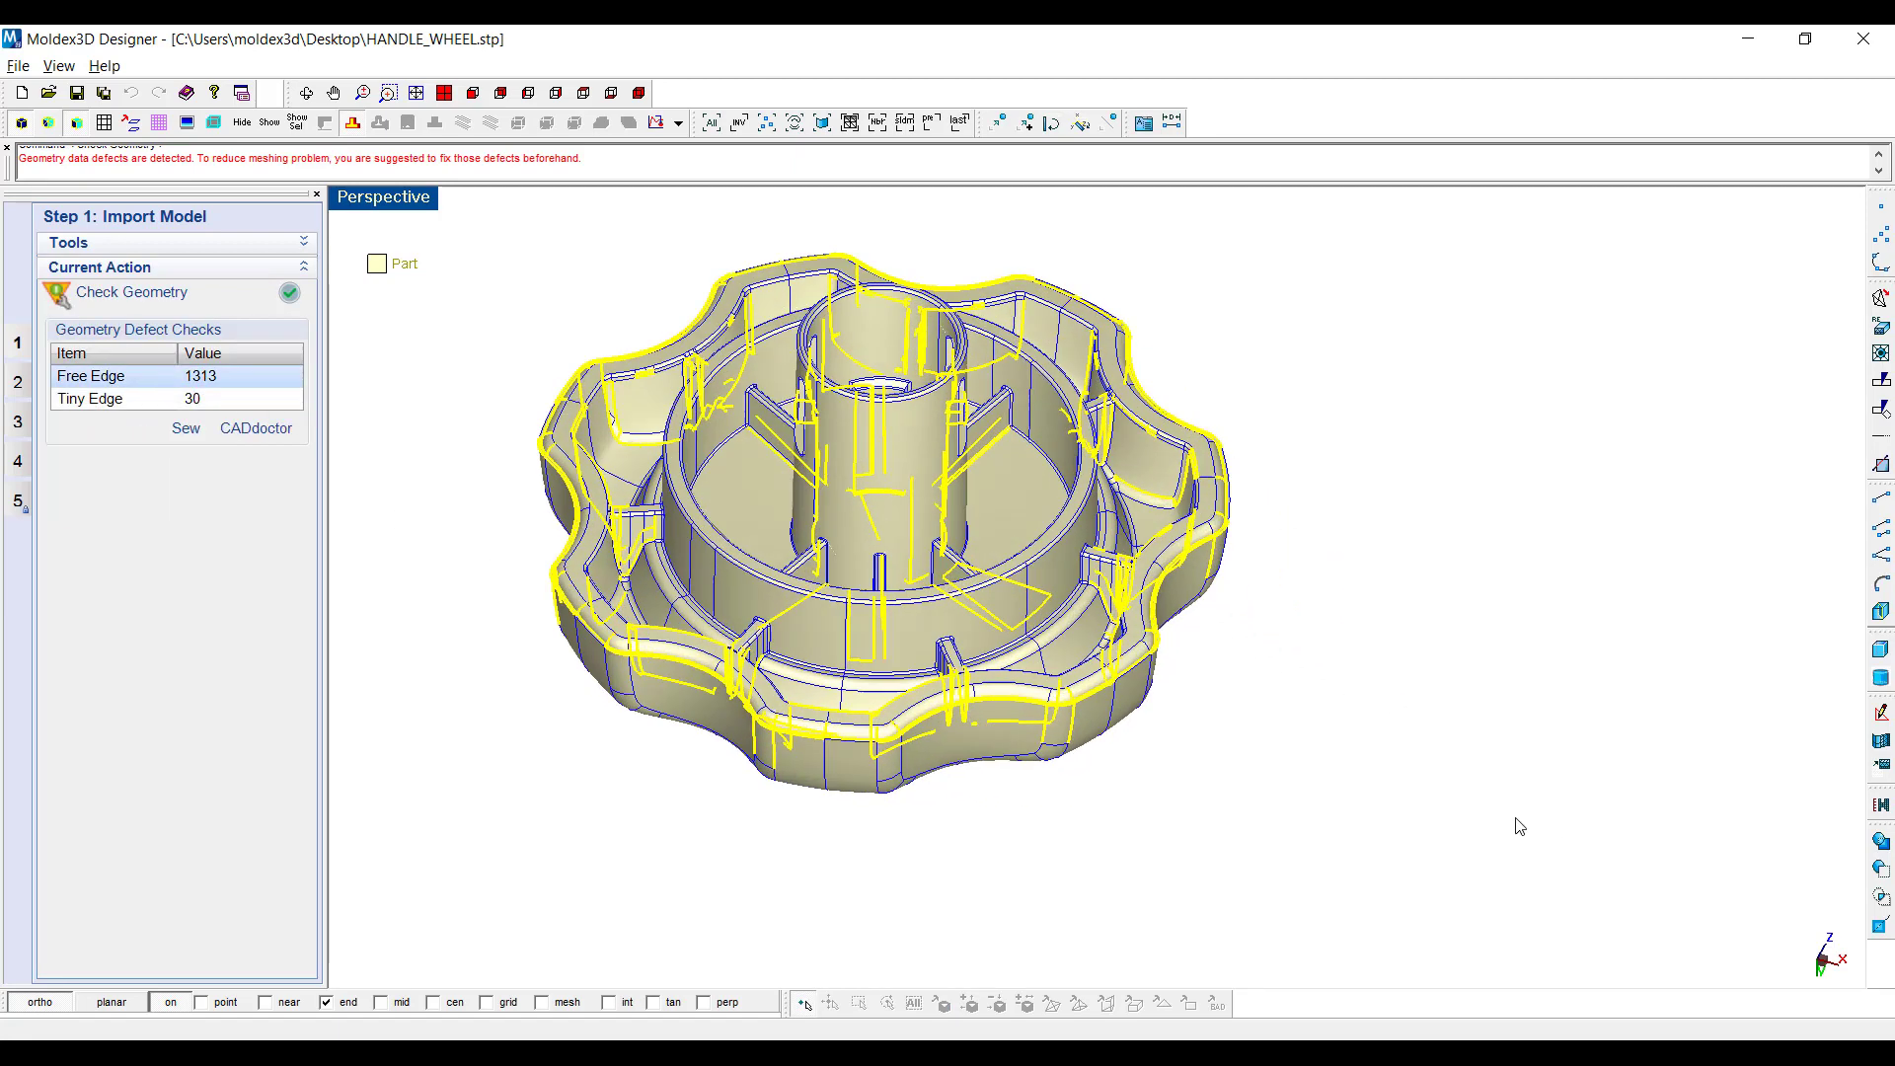
pyautogui.click(255, 429)
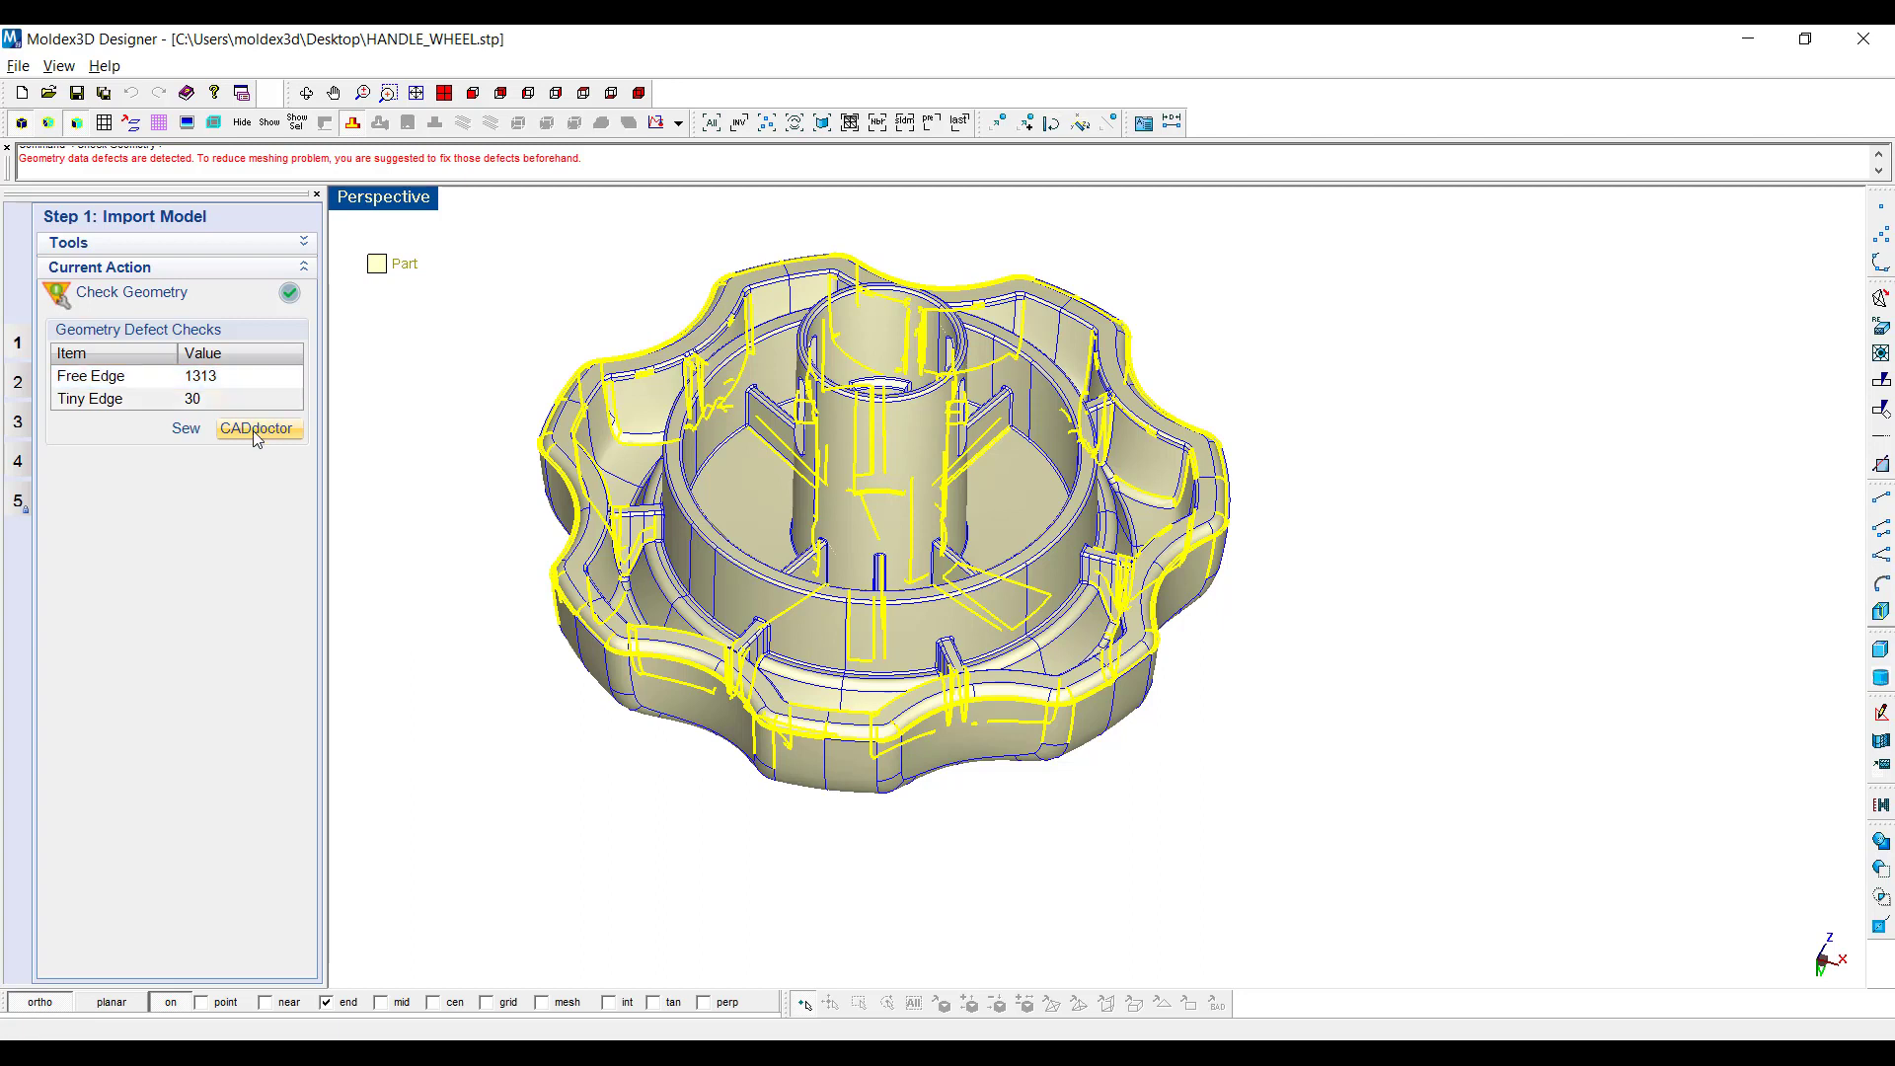
pyautogui.click(1139, 583)
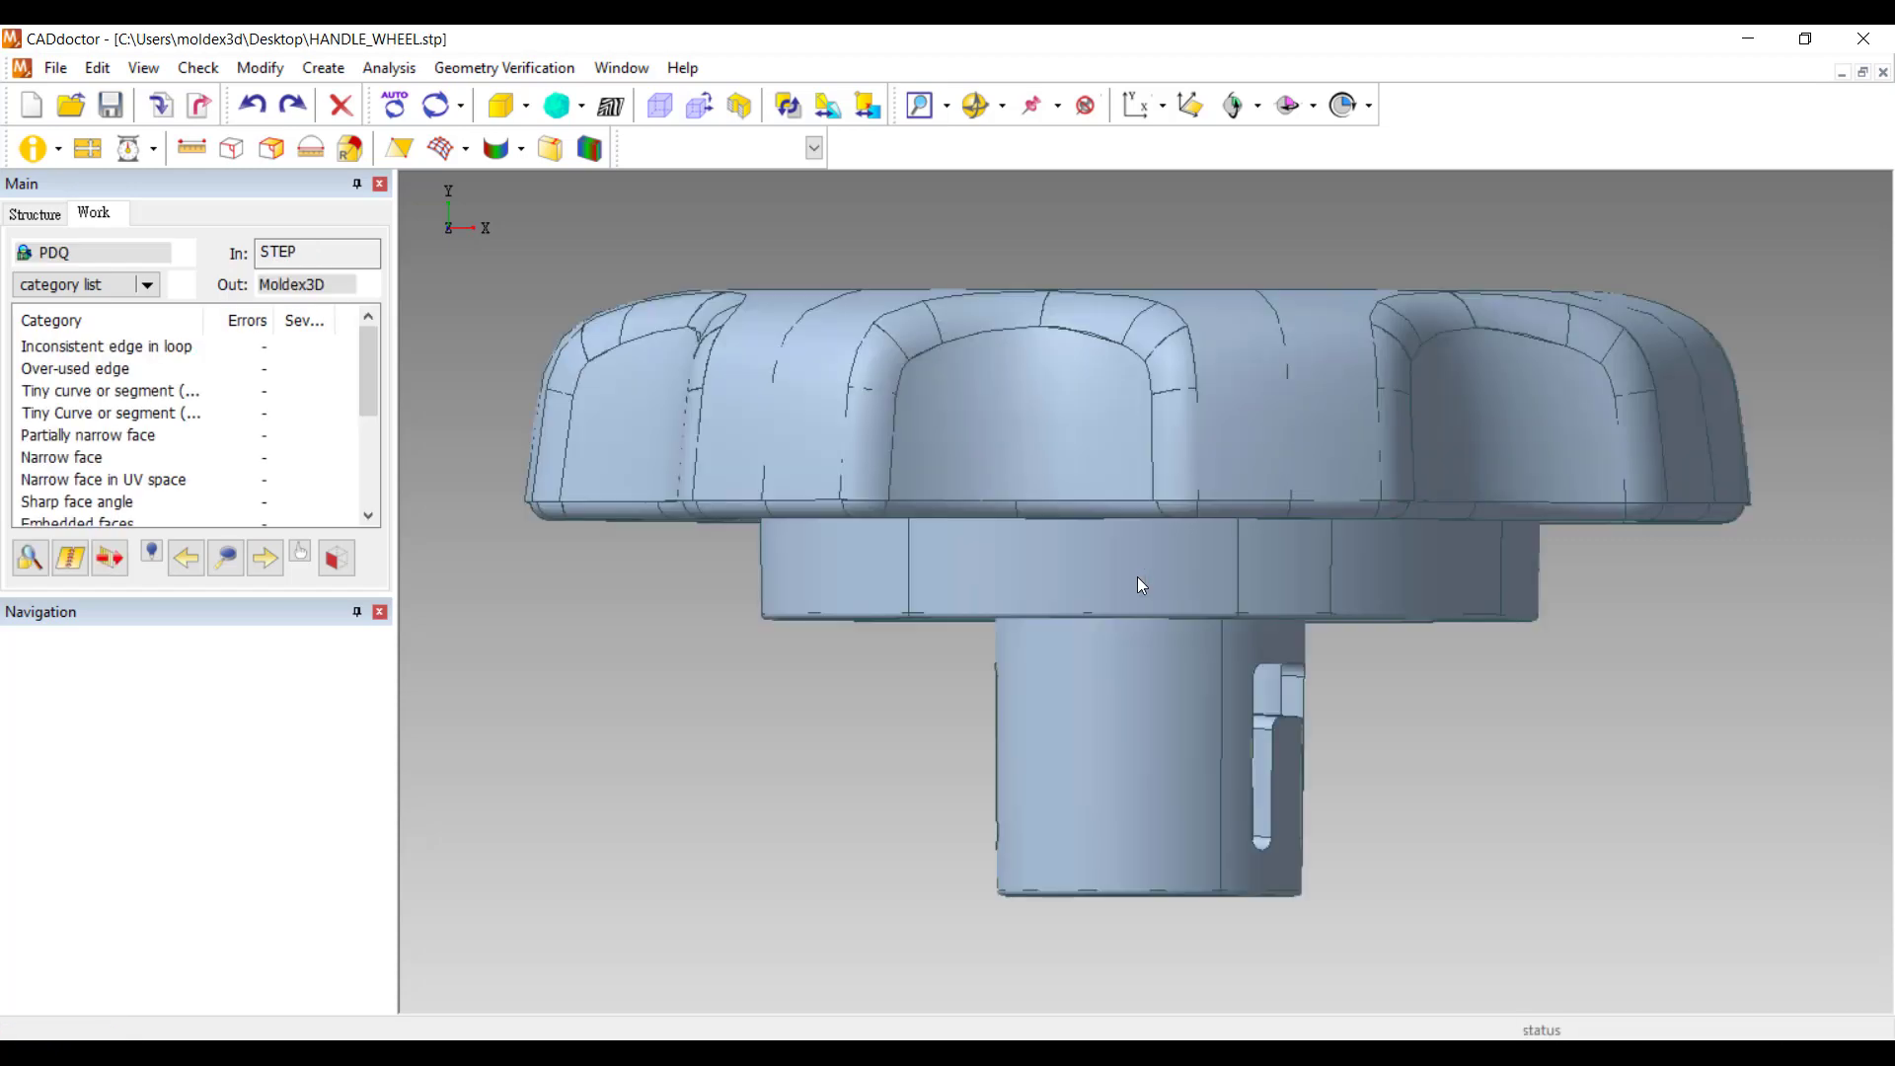
# Orbit the loaded HANDLE_WHEEL.stp in CADdoctor to view it from above
pyautogui.moveTo(1086, 584); pyautogui.dragTo(1062, 656, button='middle')
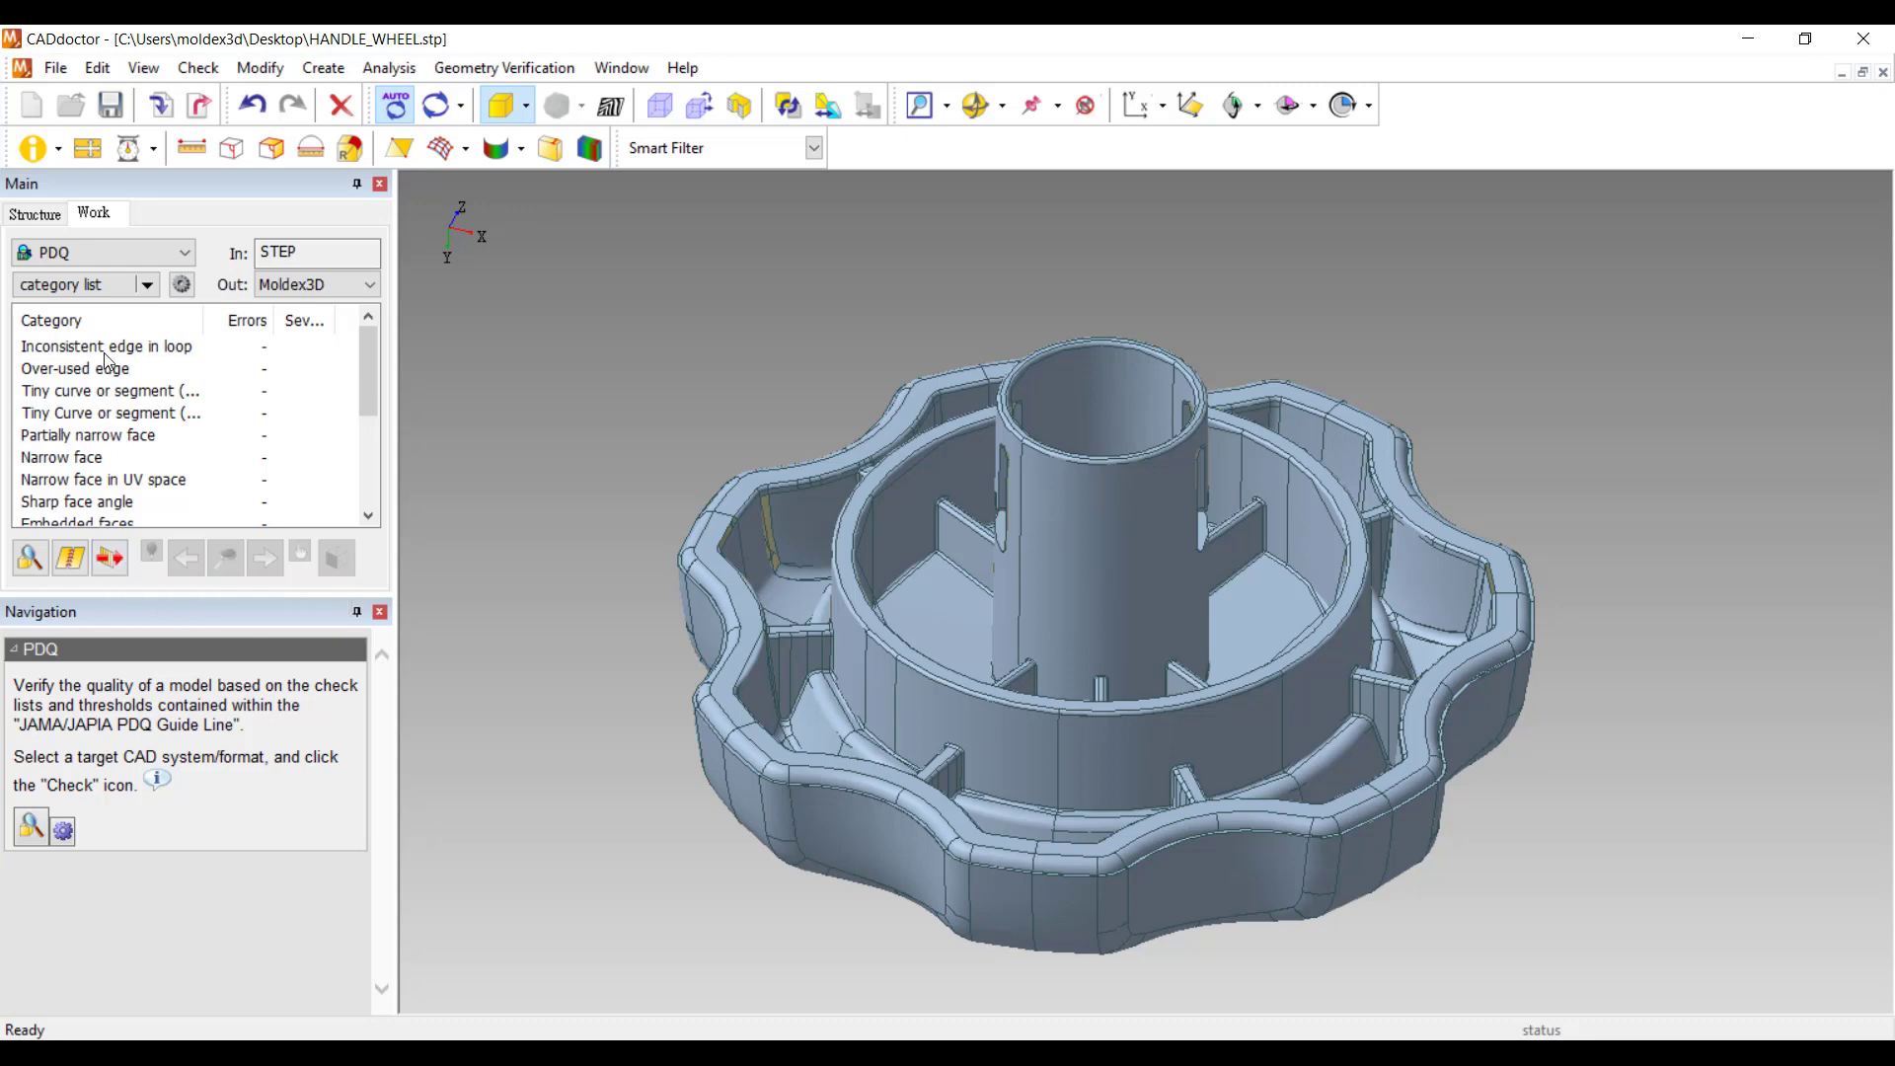
# Run the PDQ quality check and set up Auto Stitch with a 0.05 mm tolerance
pyautogui.click(30, 559)
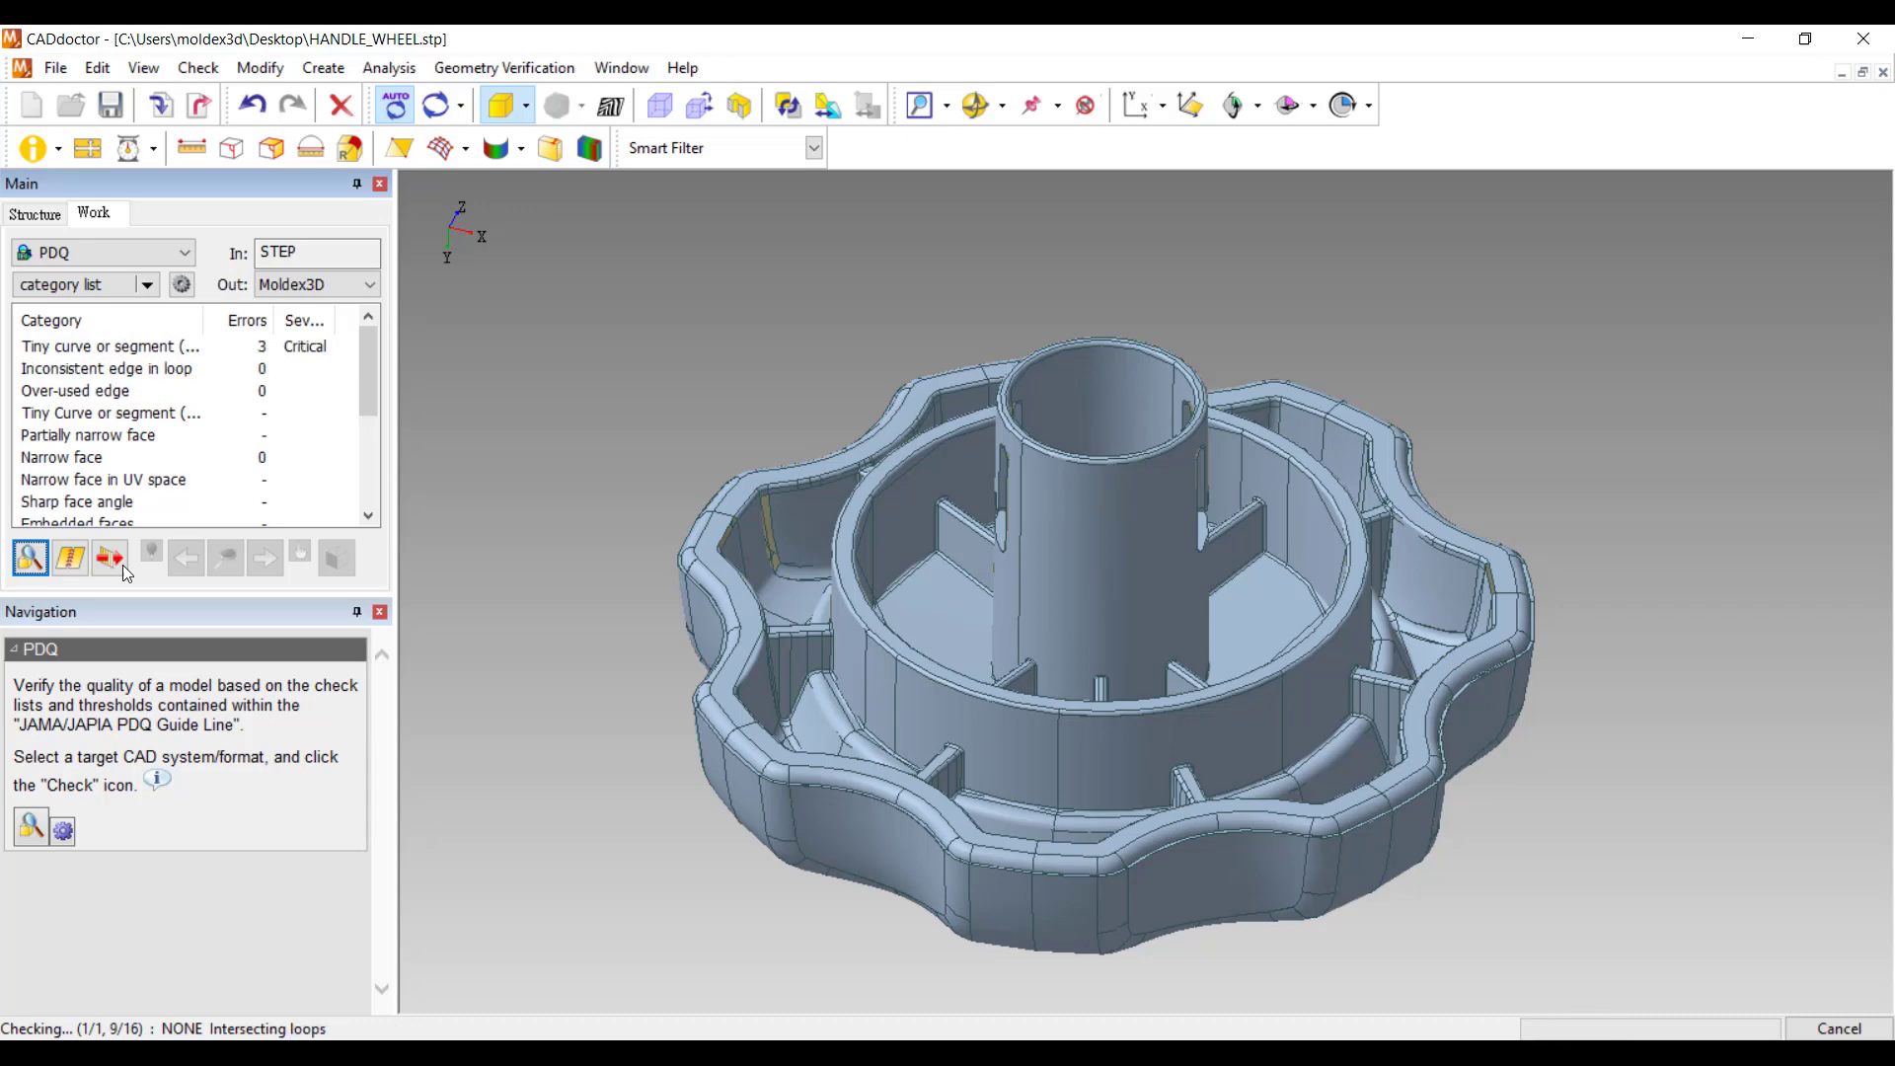
pyautogui.click(72, 556)
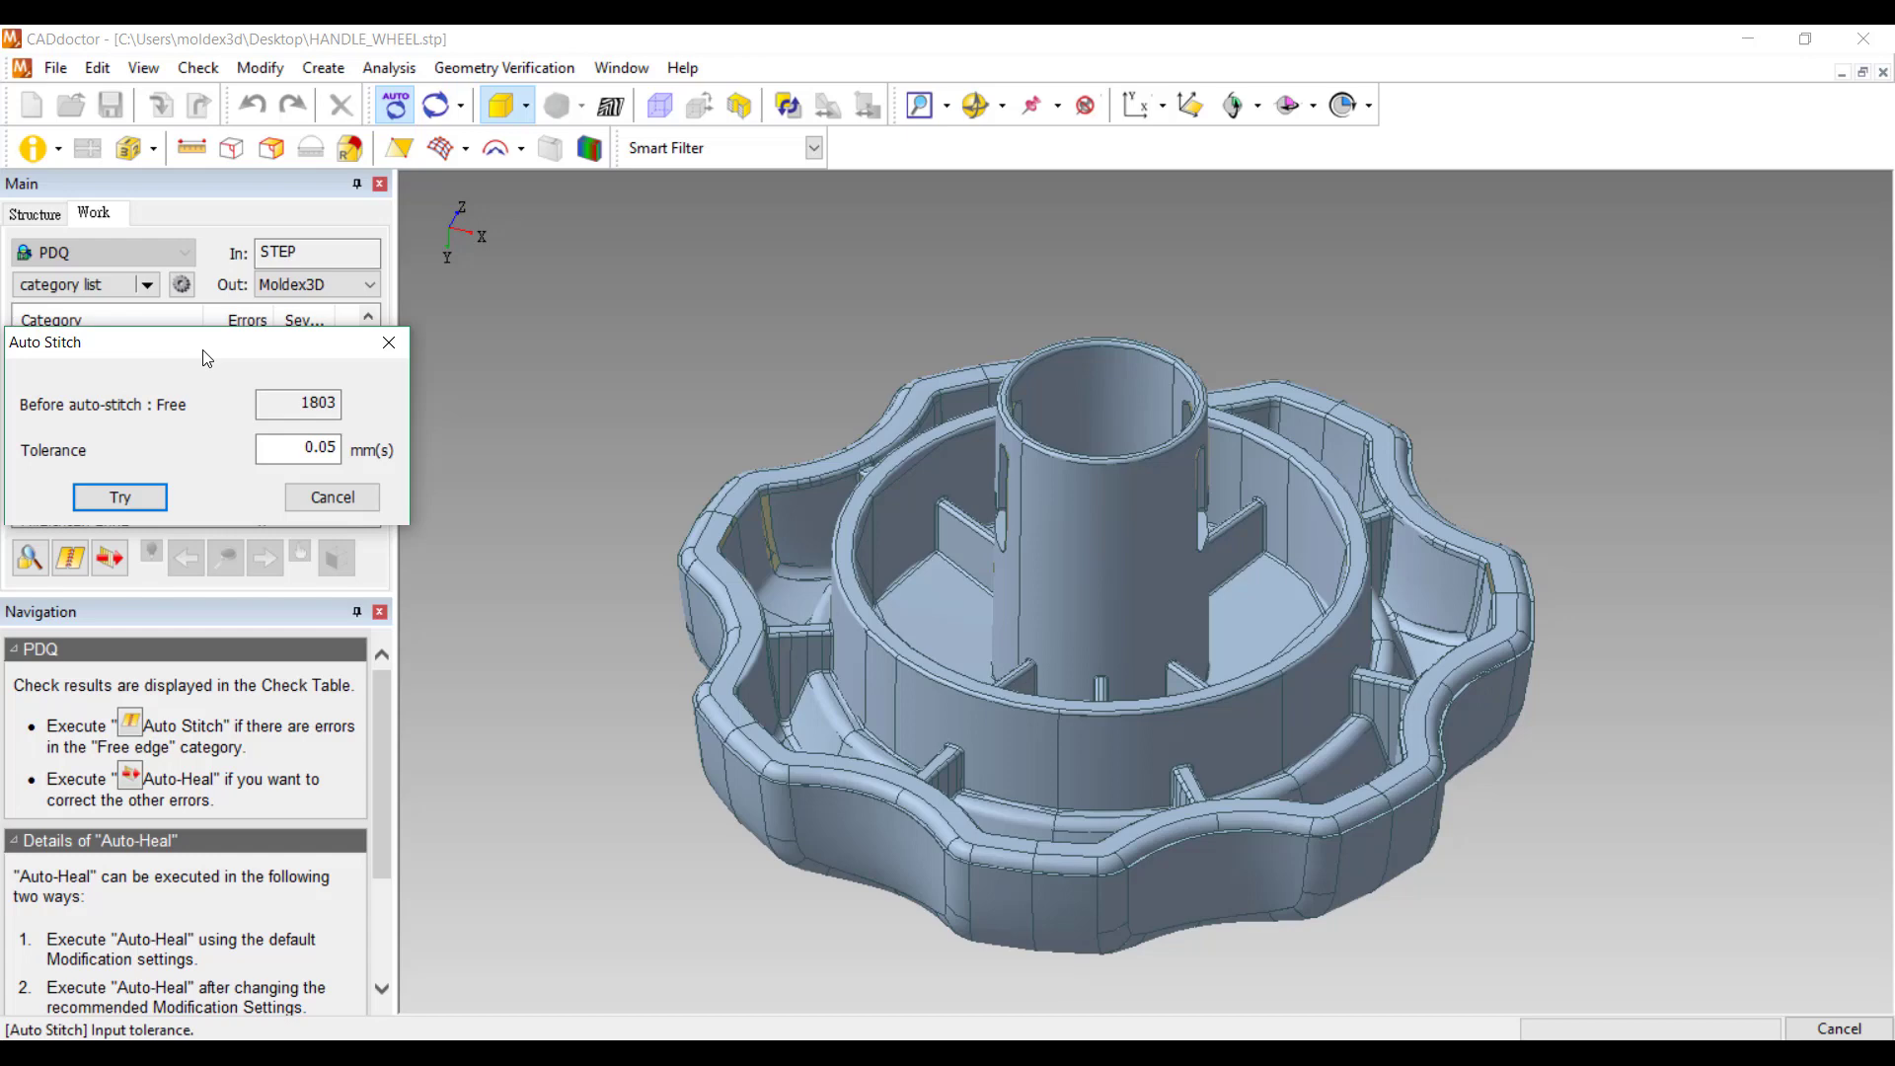
pyautogui.moveTo(207, 358); pyautogui.dragTo(520, 389)
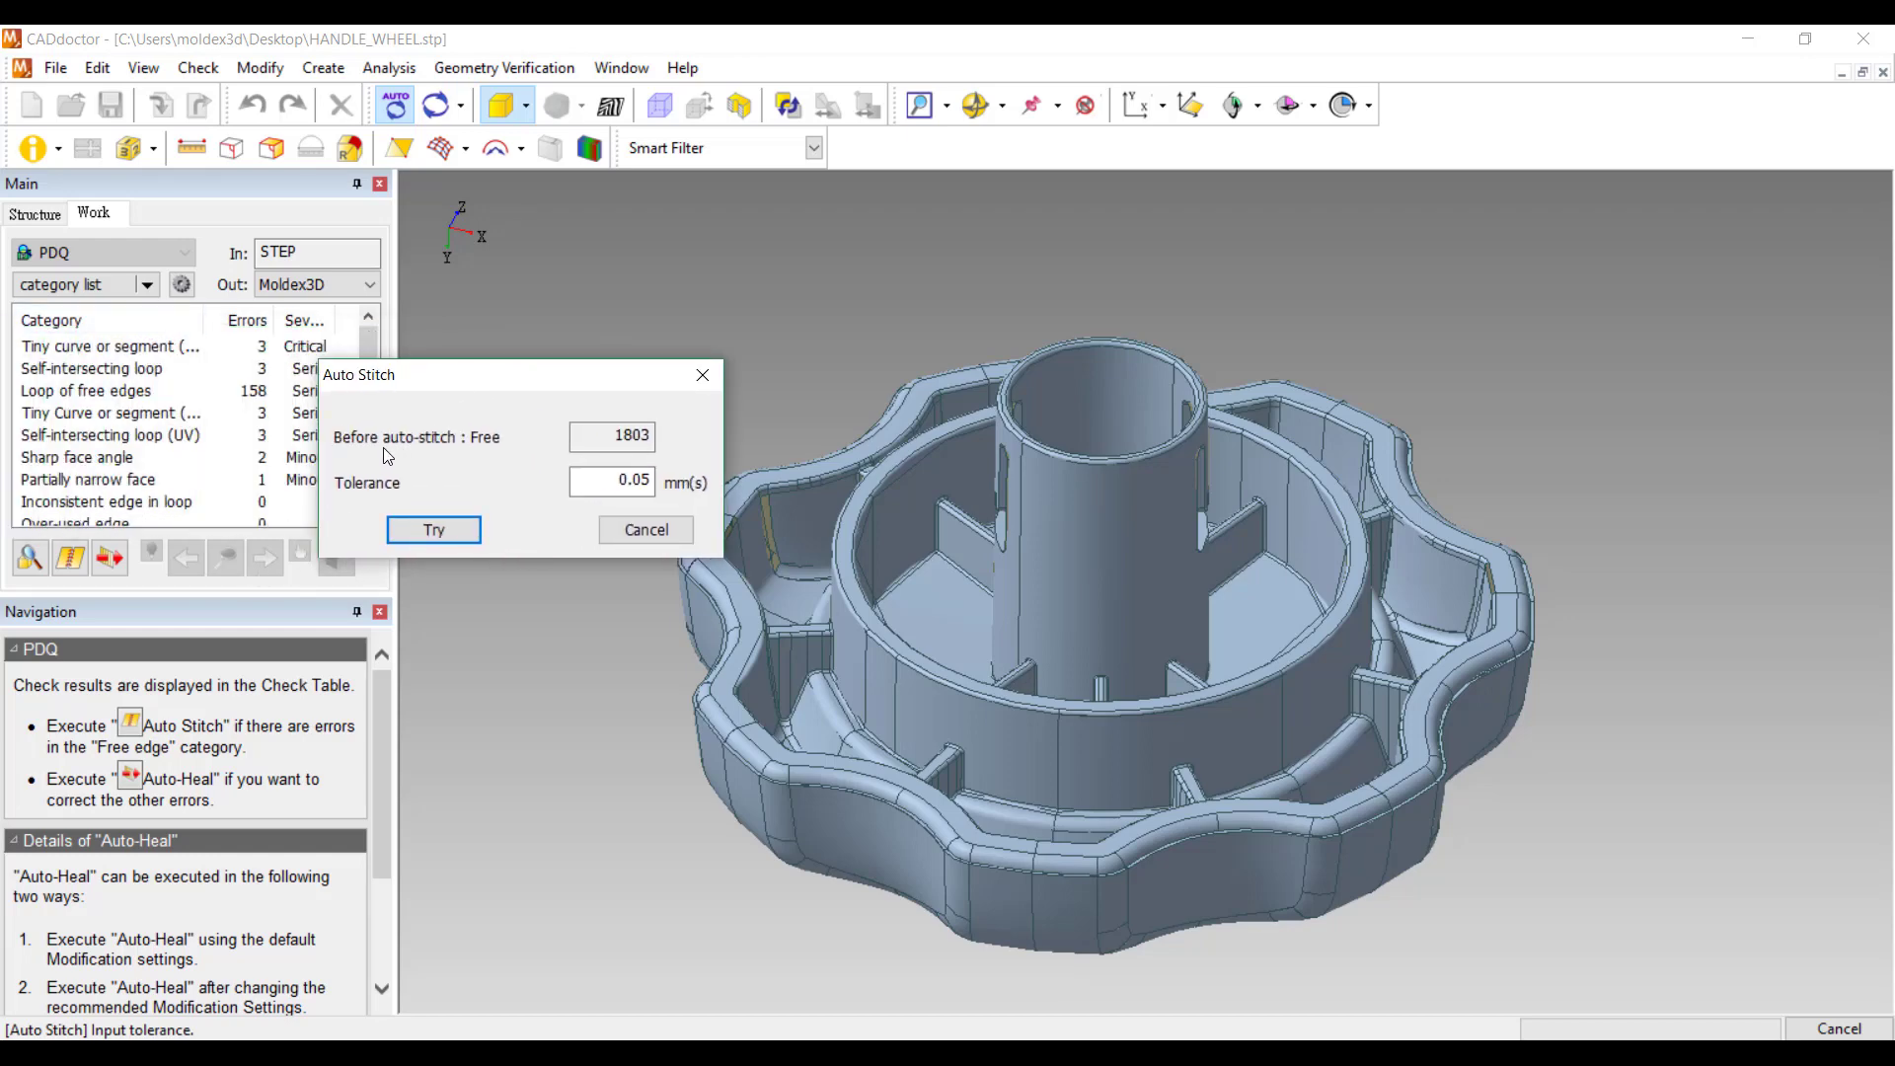
pyautogui.moveTo(592, 435); pyautogui.dragTo(688, 442)
pyautogui.click(590, 482)
pyautogui.doubleClick(616, 434)
# Try the 0.05 mm stitch and apply it, cutting free edges from 1803 to 69
pyautogui.click(452, 542)
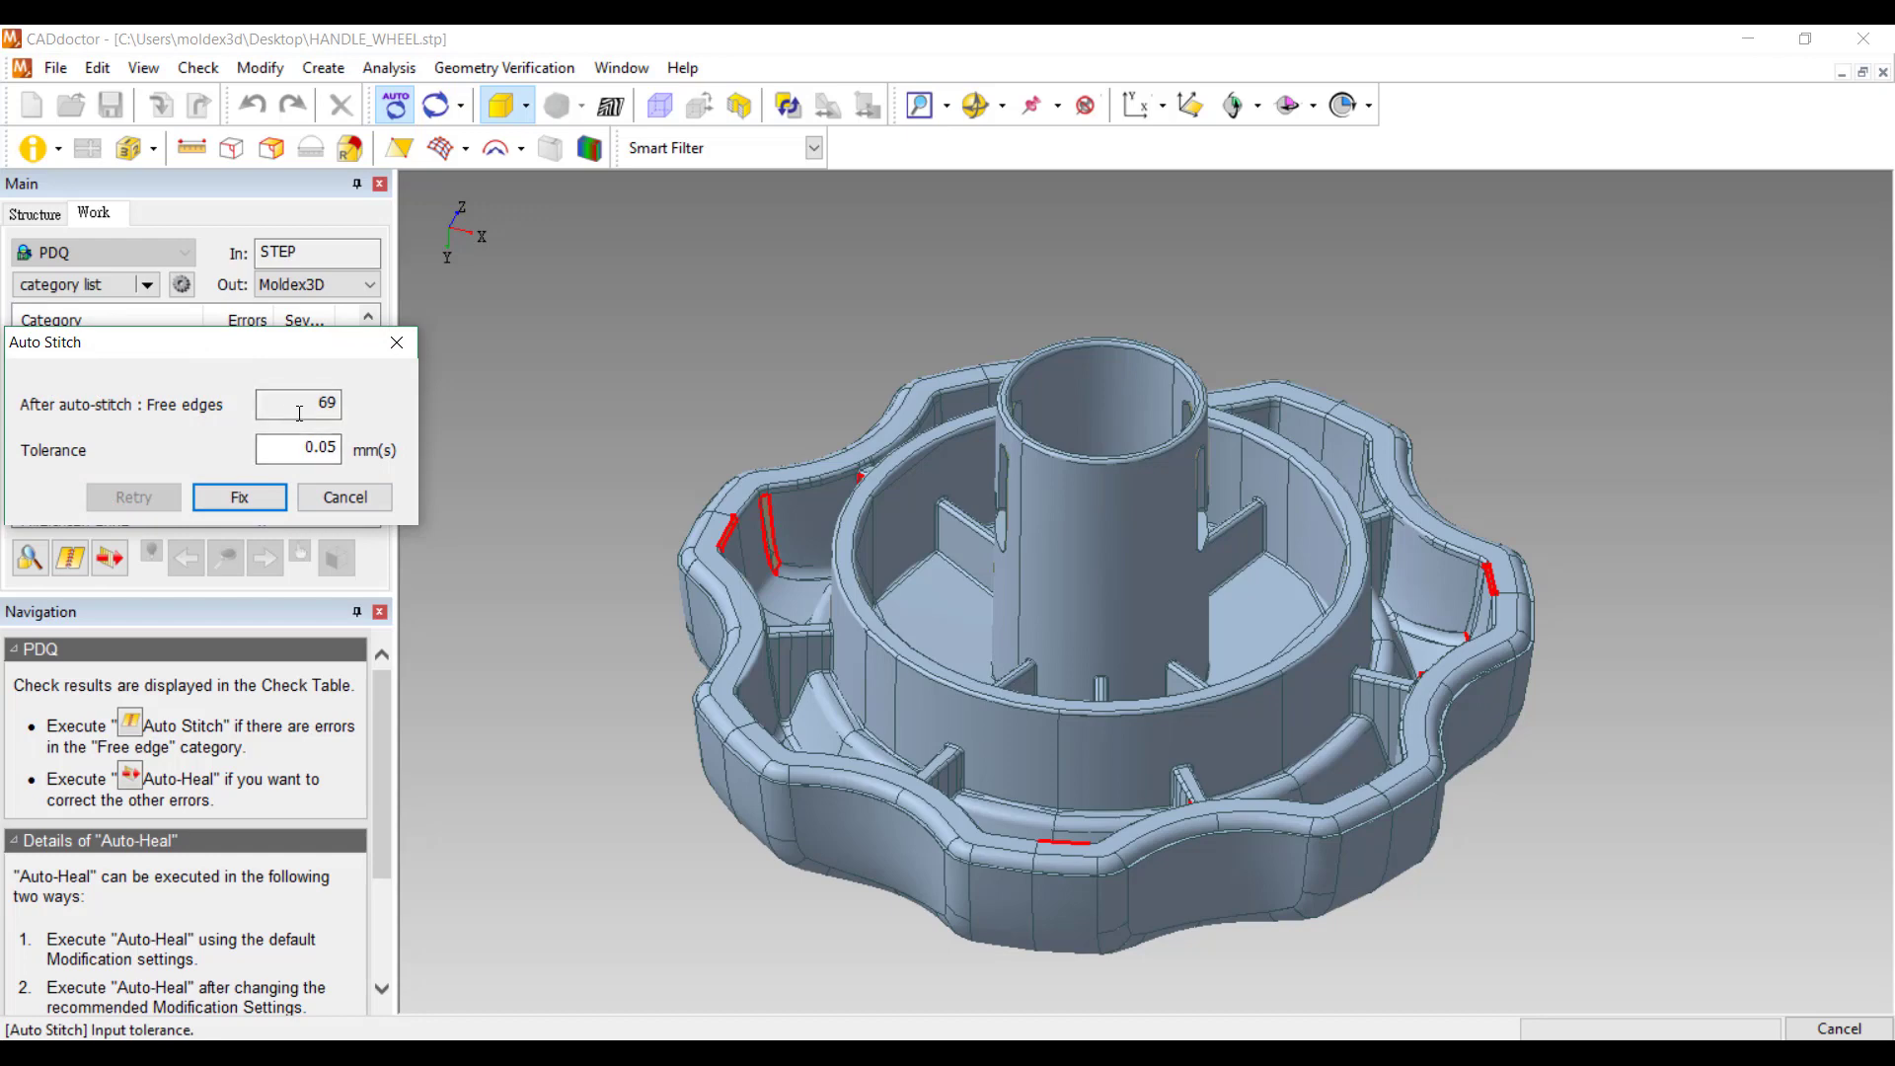
pyautogui.doubleClick(299, 413)
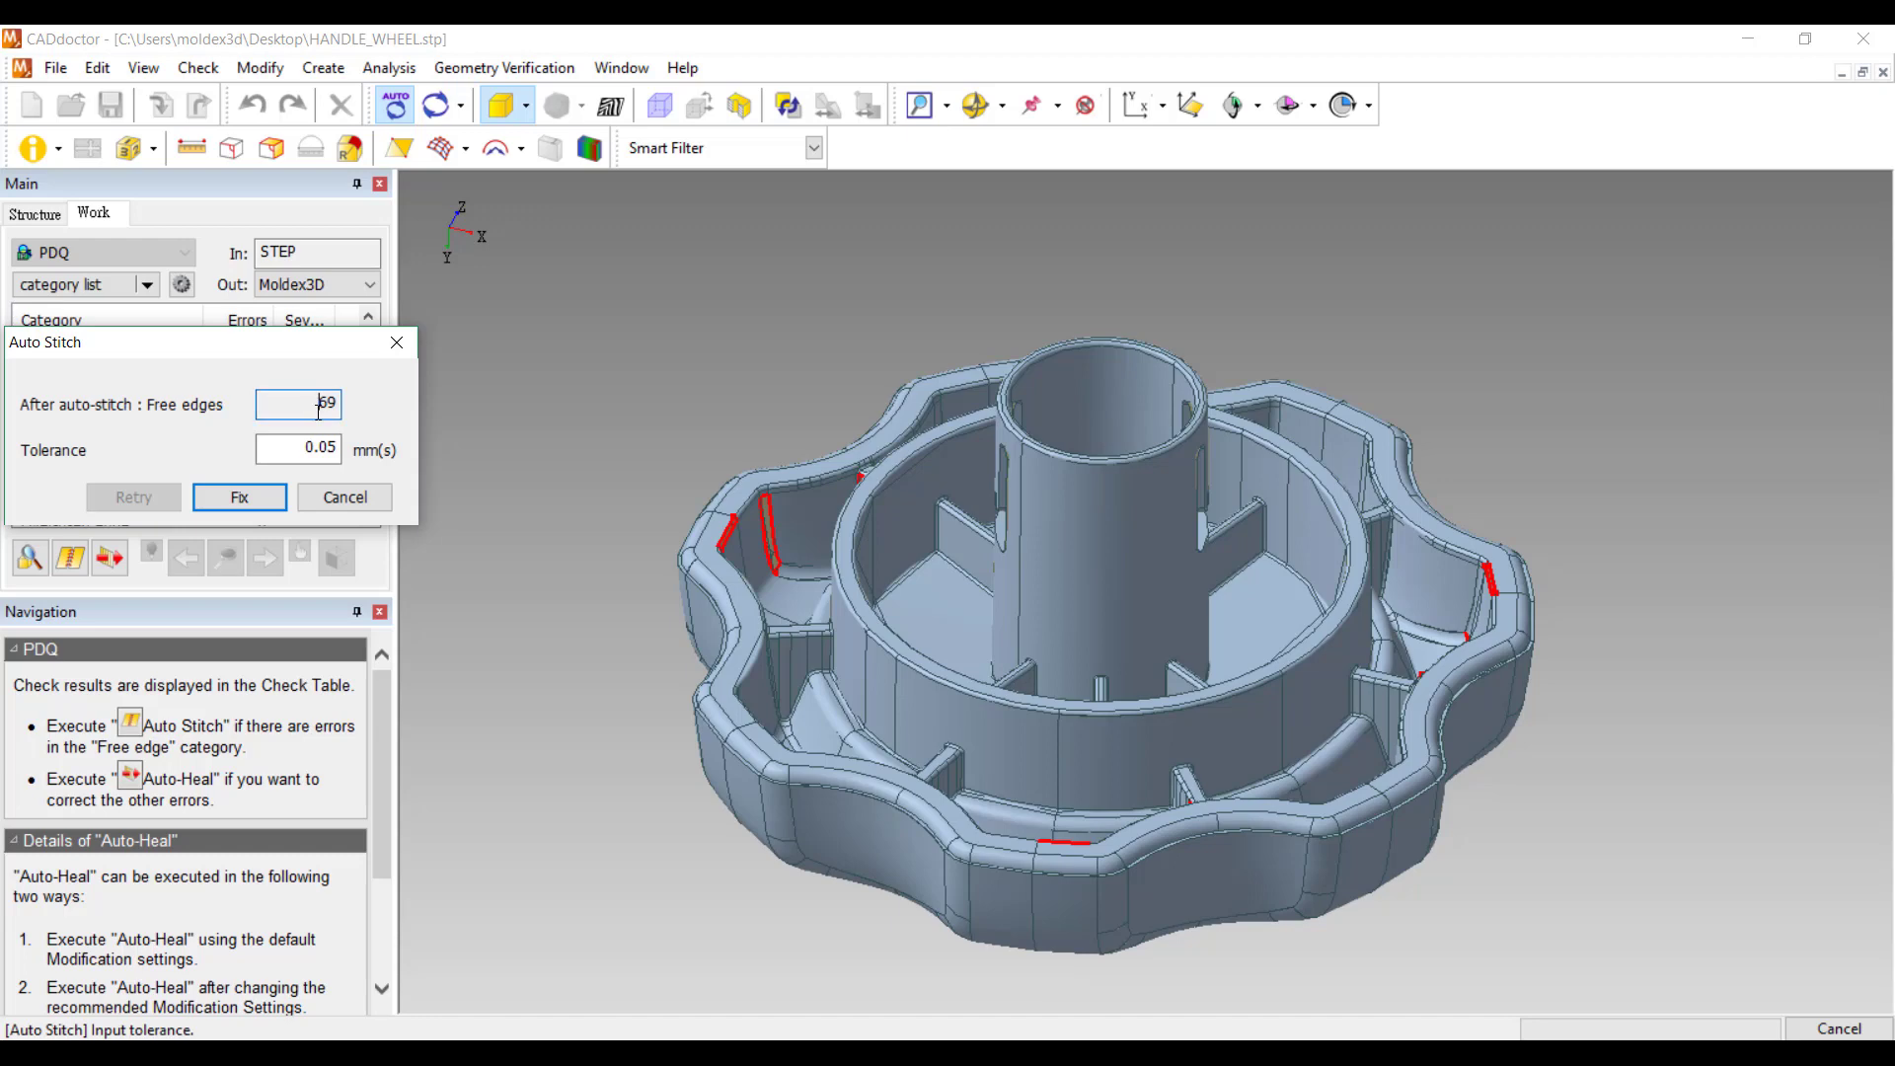
pyautogui.click(239, 497)
pyautogui.click(239, 497)
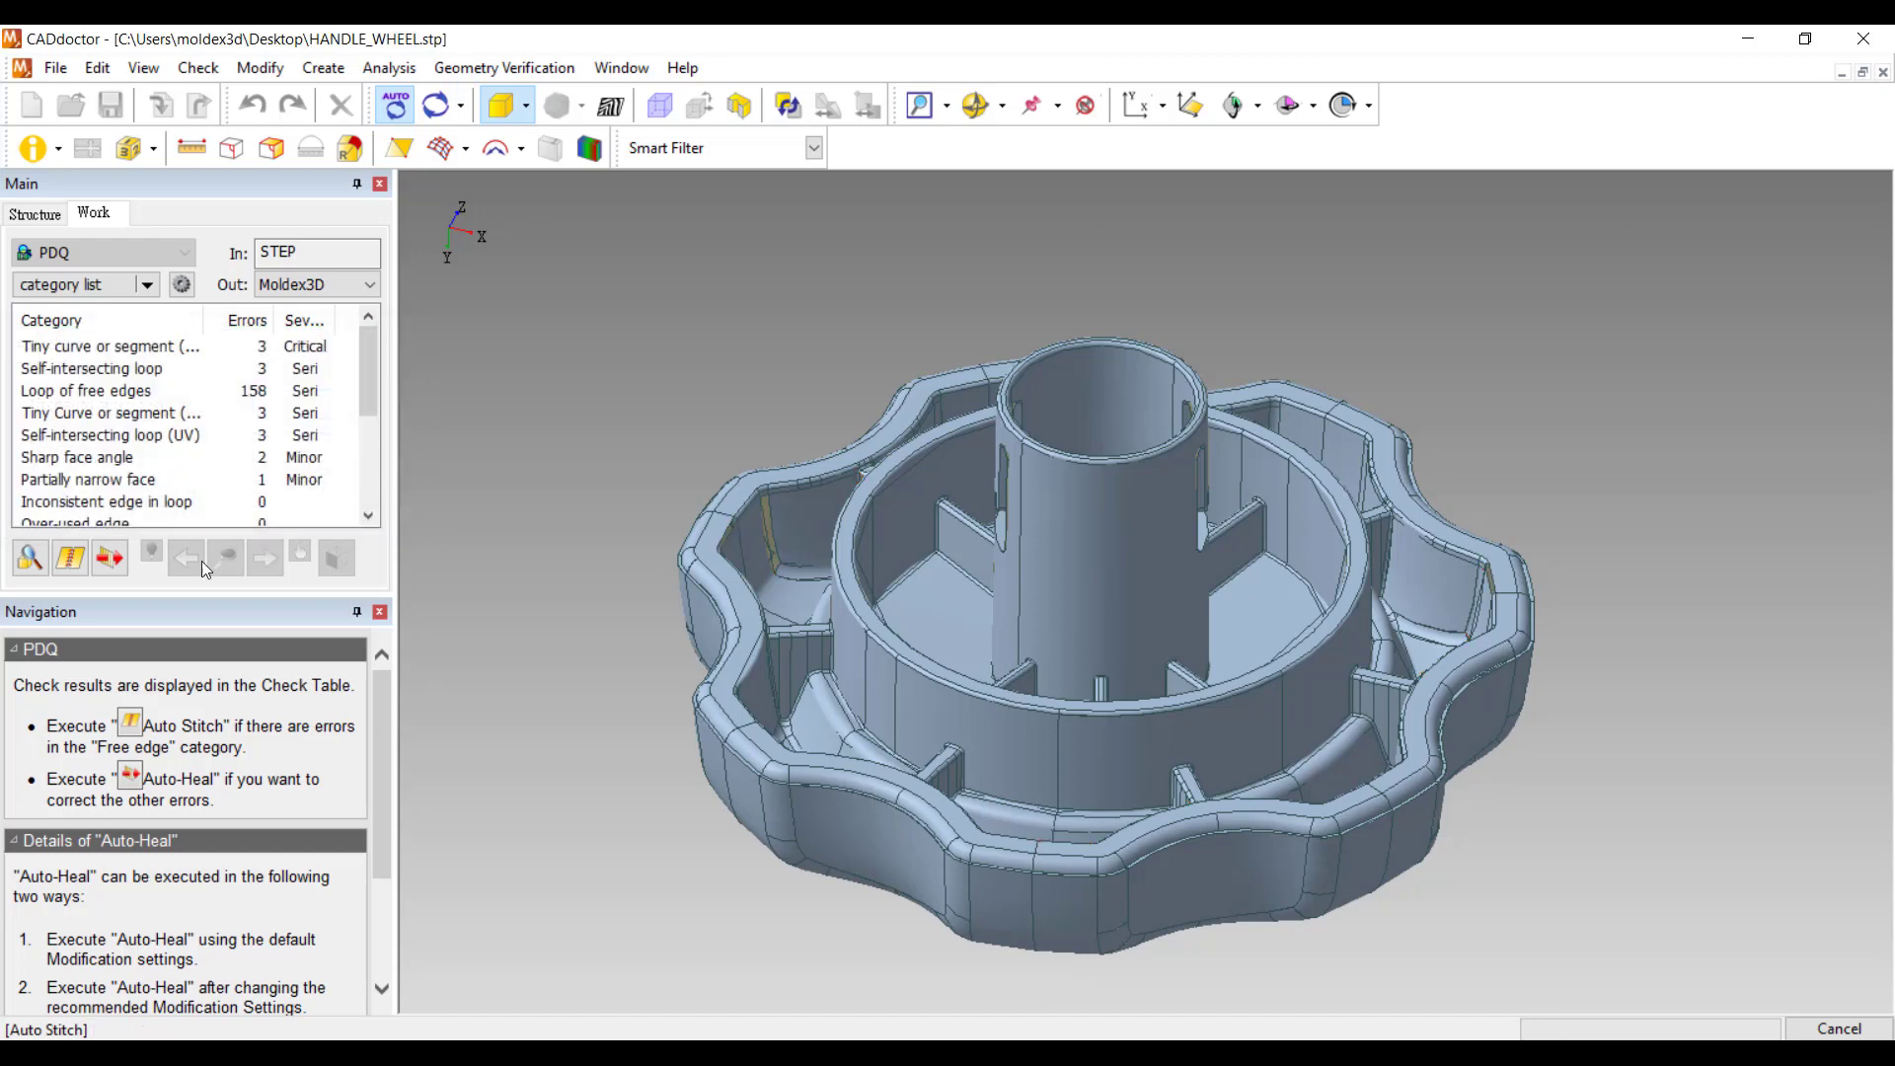
# Recheck quality and run Auto-Heal, leaving 18 free-edge loops and 1 partially narrow face
pyautogui.click(120, 563)
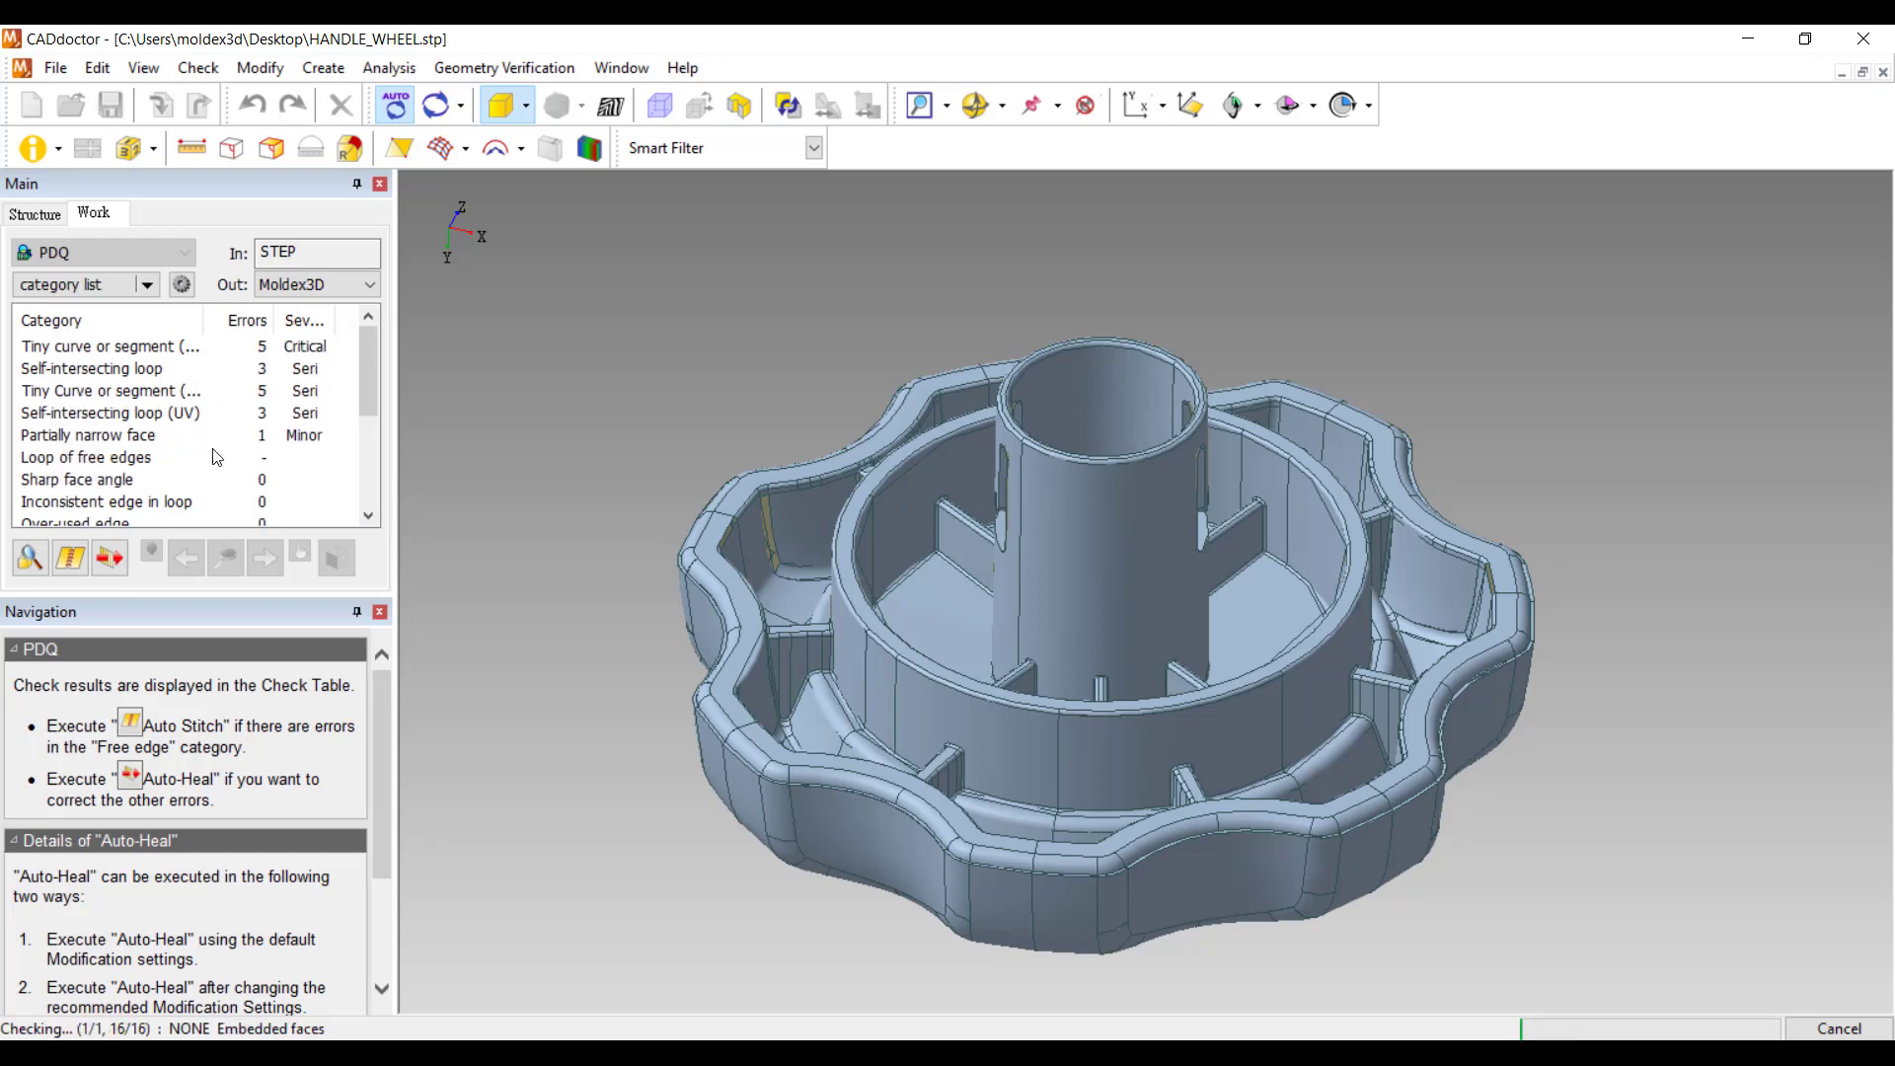
pyautogui.click(109, 557)
pyautogui.click(974, 697)
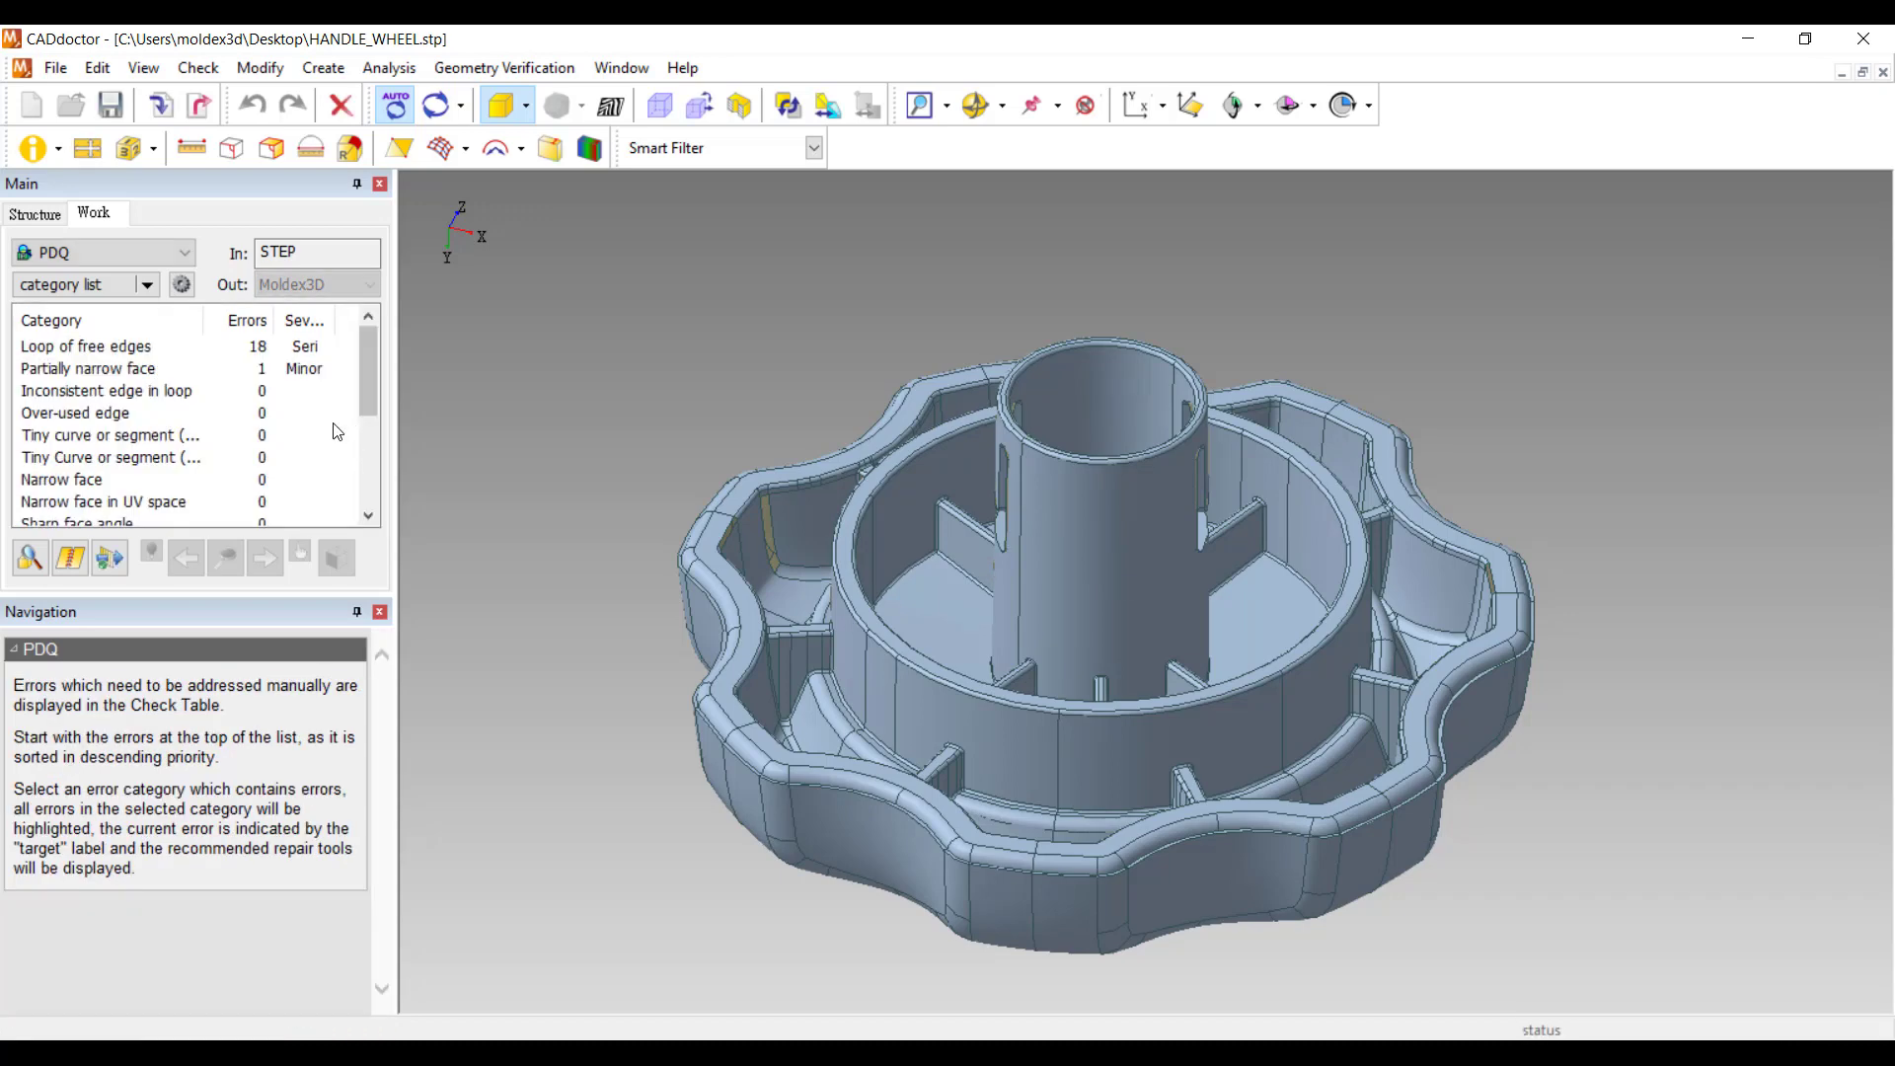
# Highlight the free-edge loops on the wheel and export the repaired model to Moldex3D Designer
pyautogui.click(56, 347)
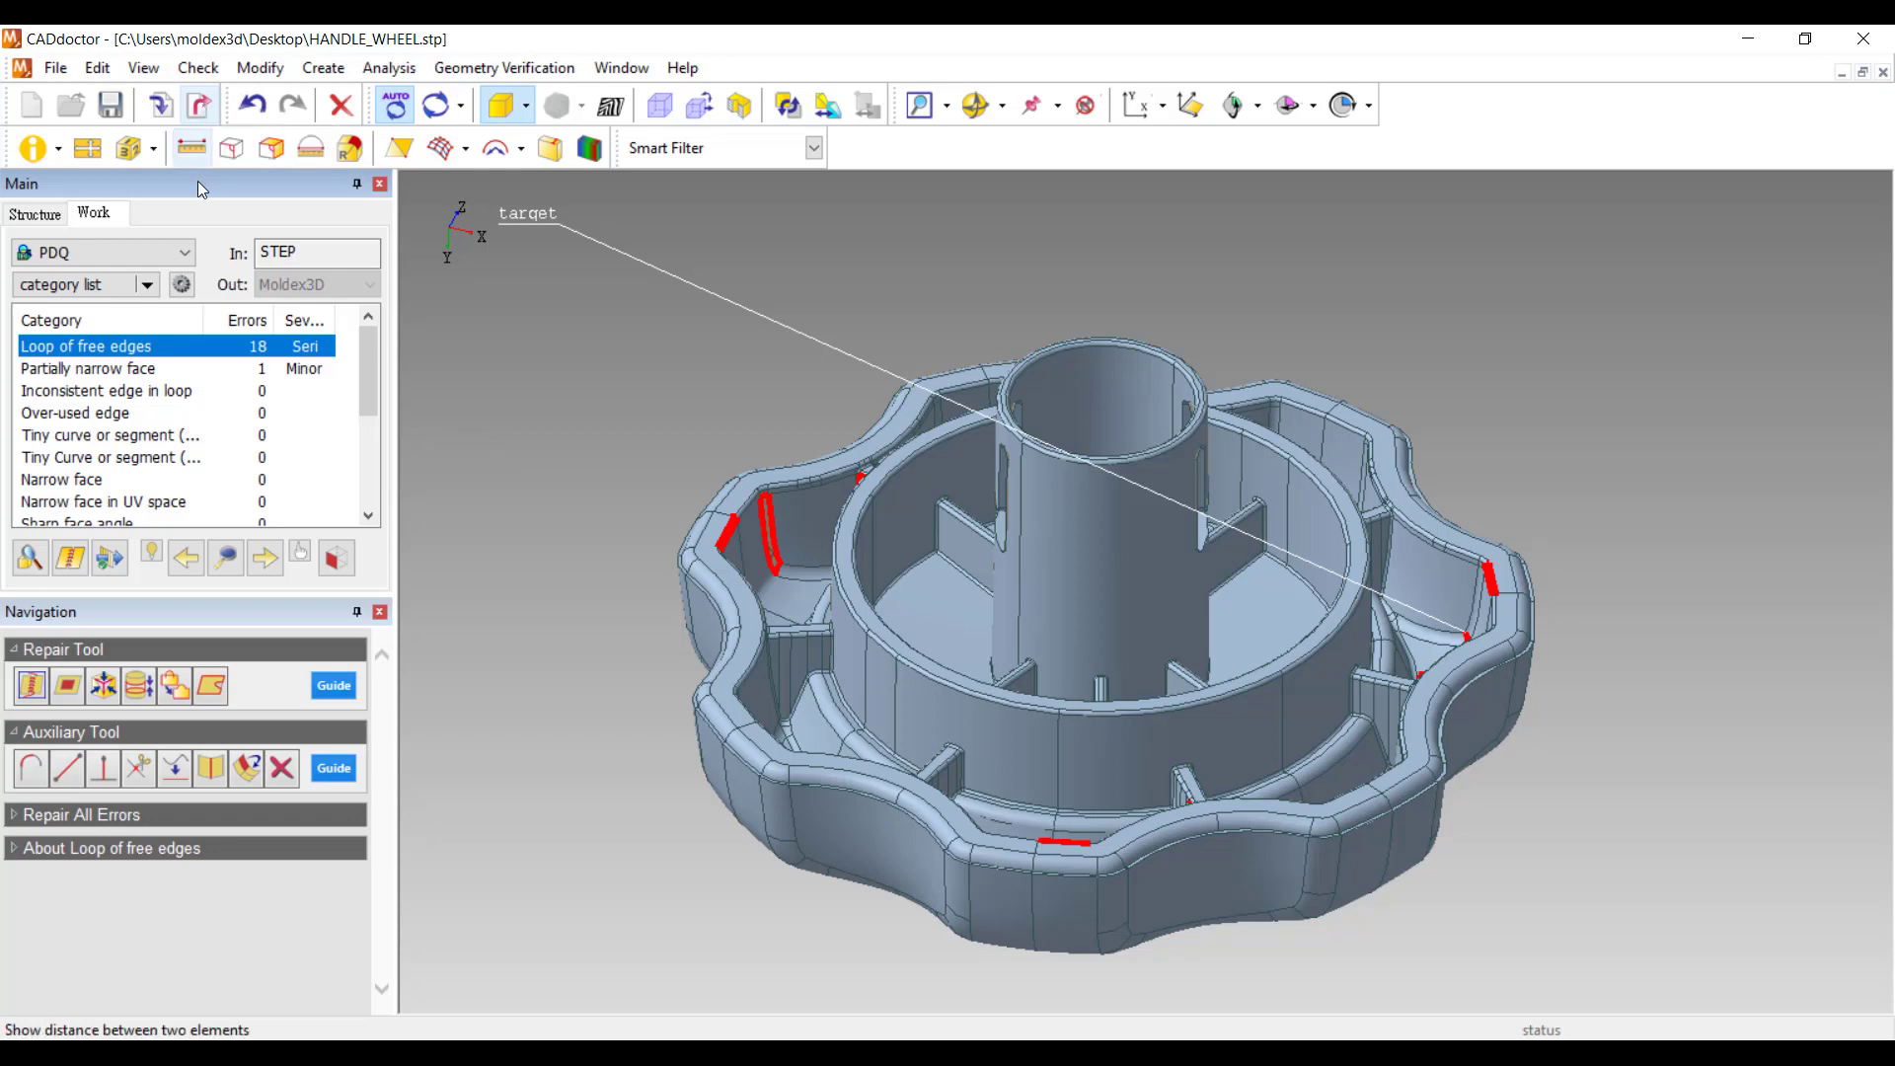
pyautogui.click(201, 107)
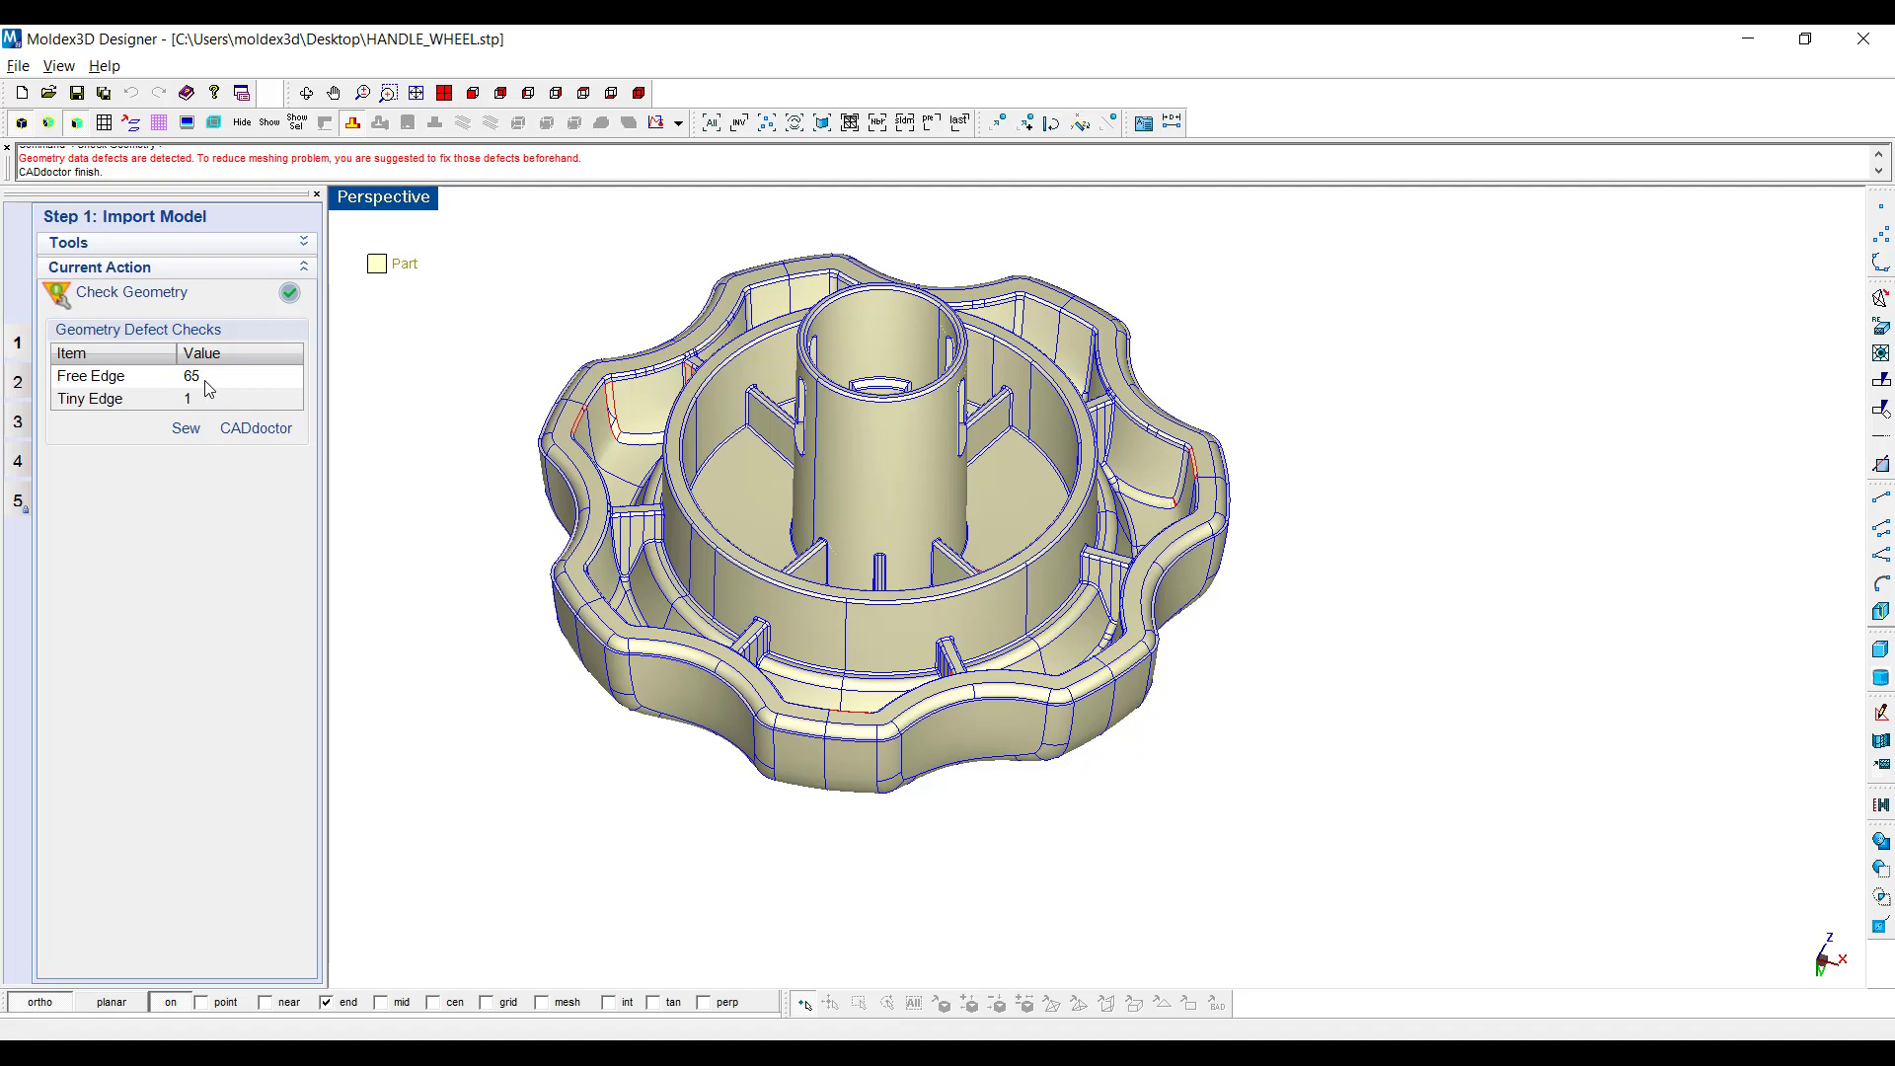
# Highlight the 65 remaining free edges on the repaired wheel and close the geometry check
pyautogui.click(206, 381)
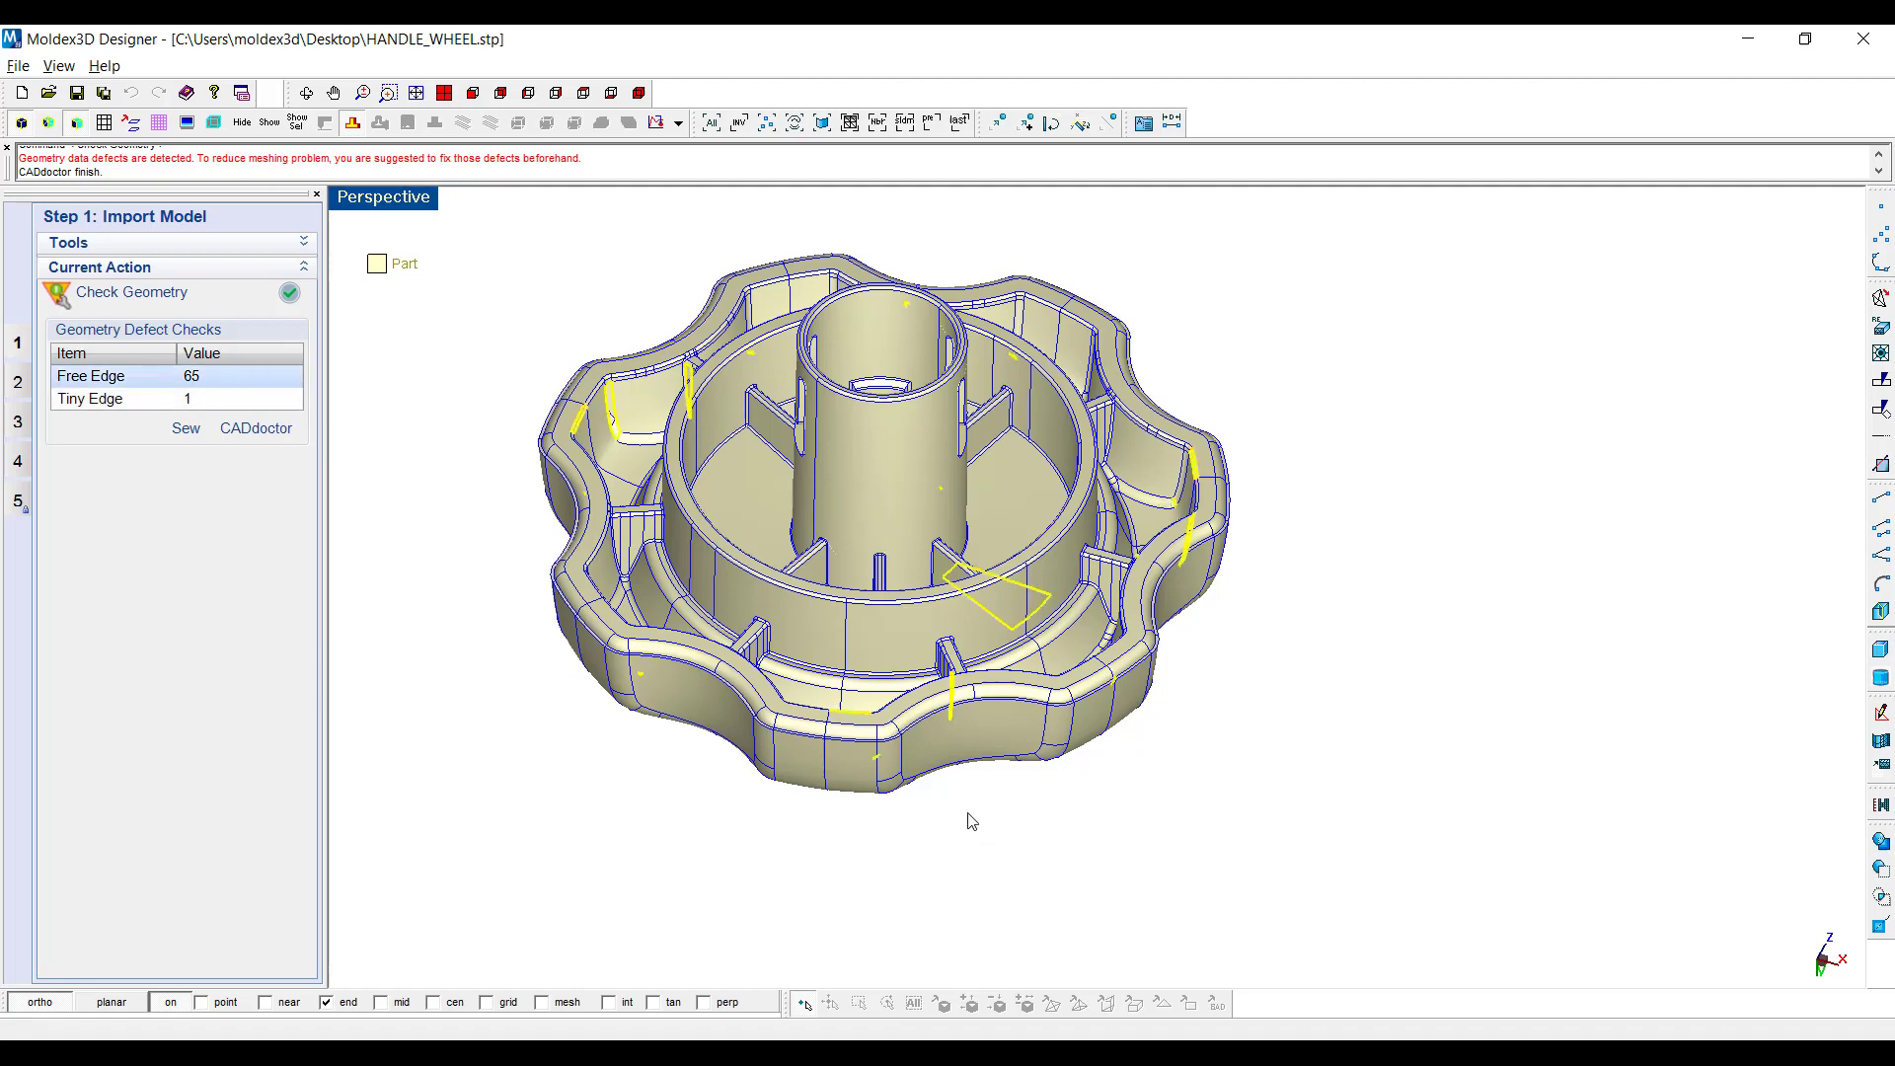
pyautogui.scroll(2, 1145, 851)
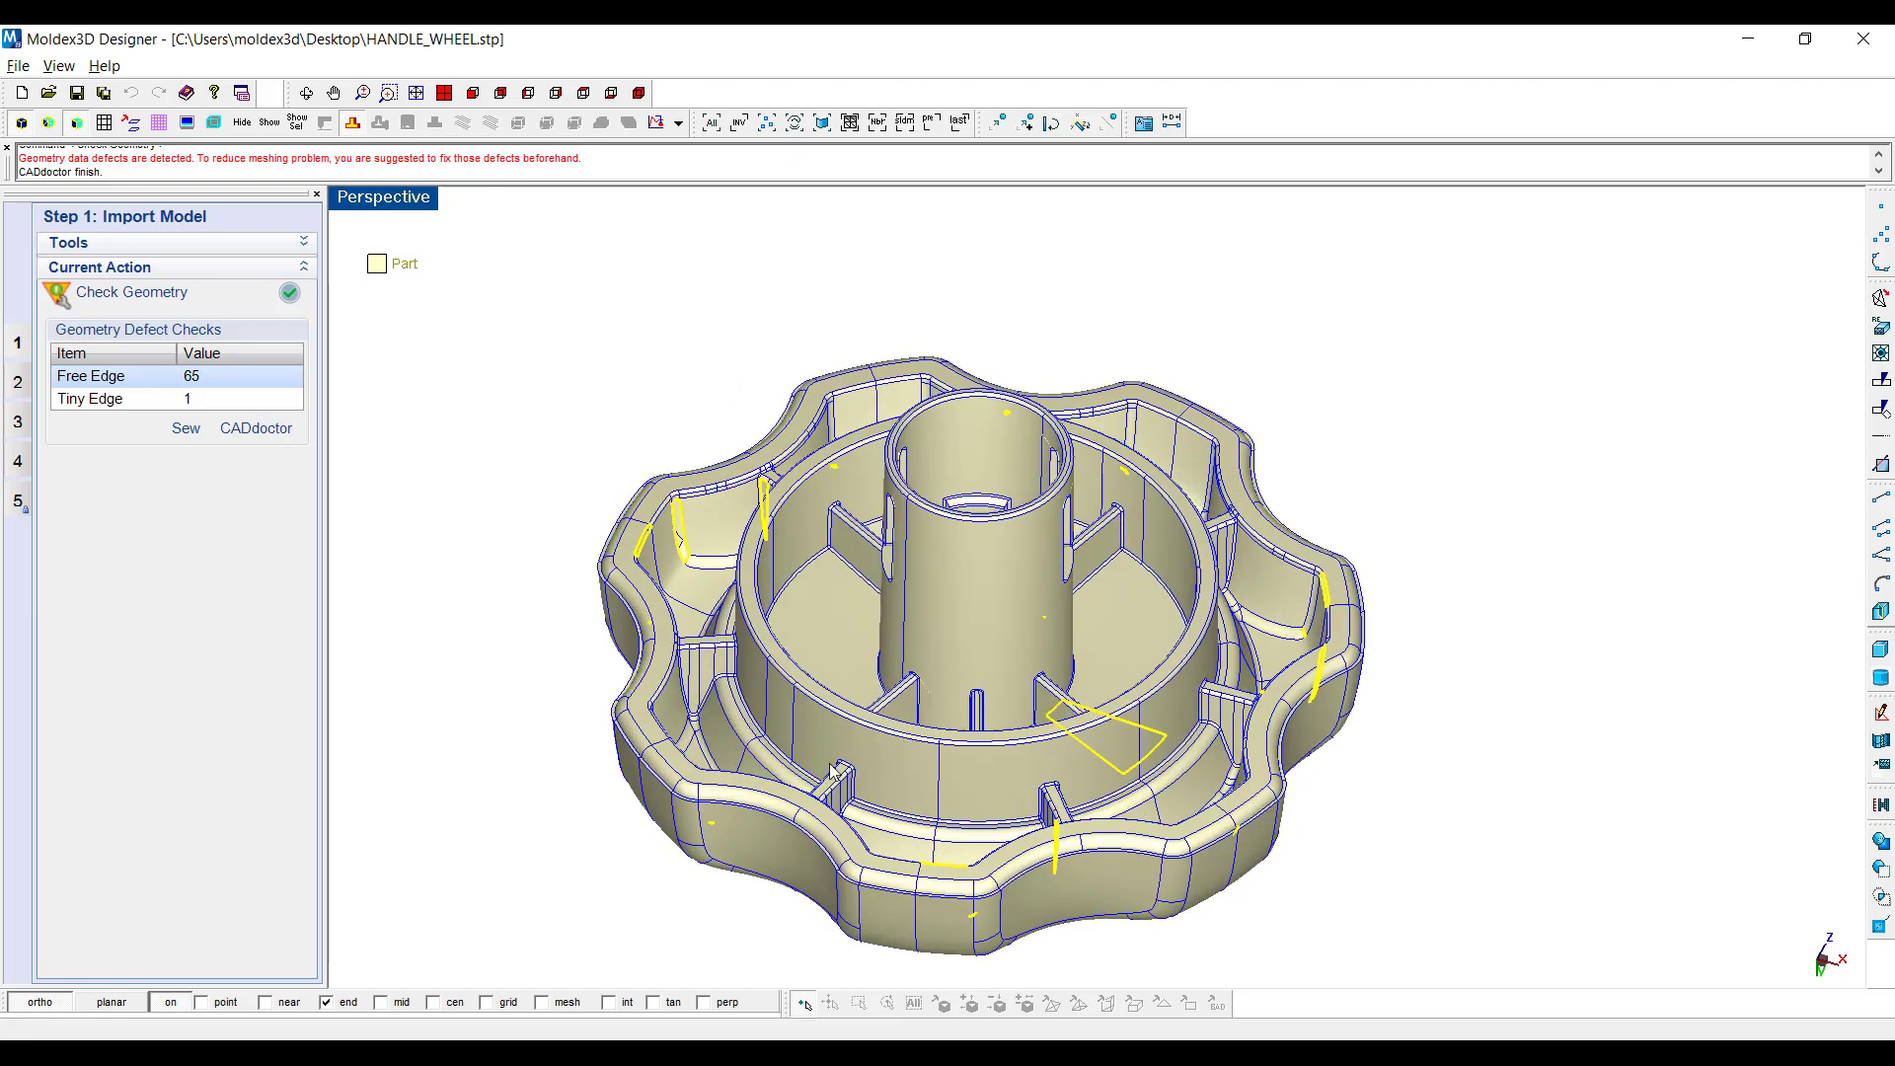
pyautogui.click(282, 305)
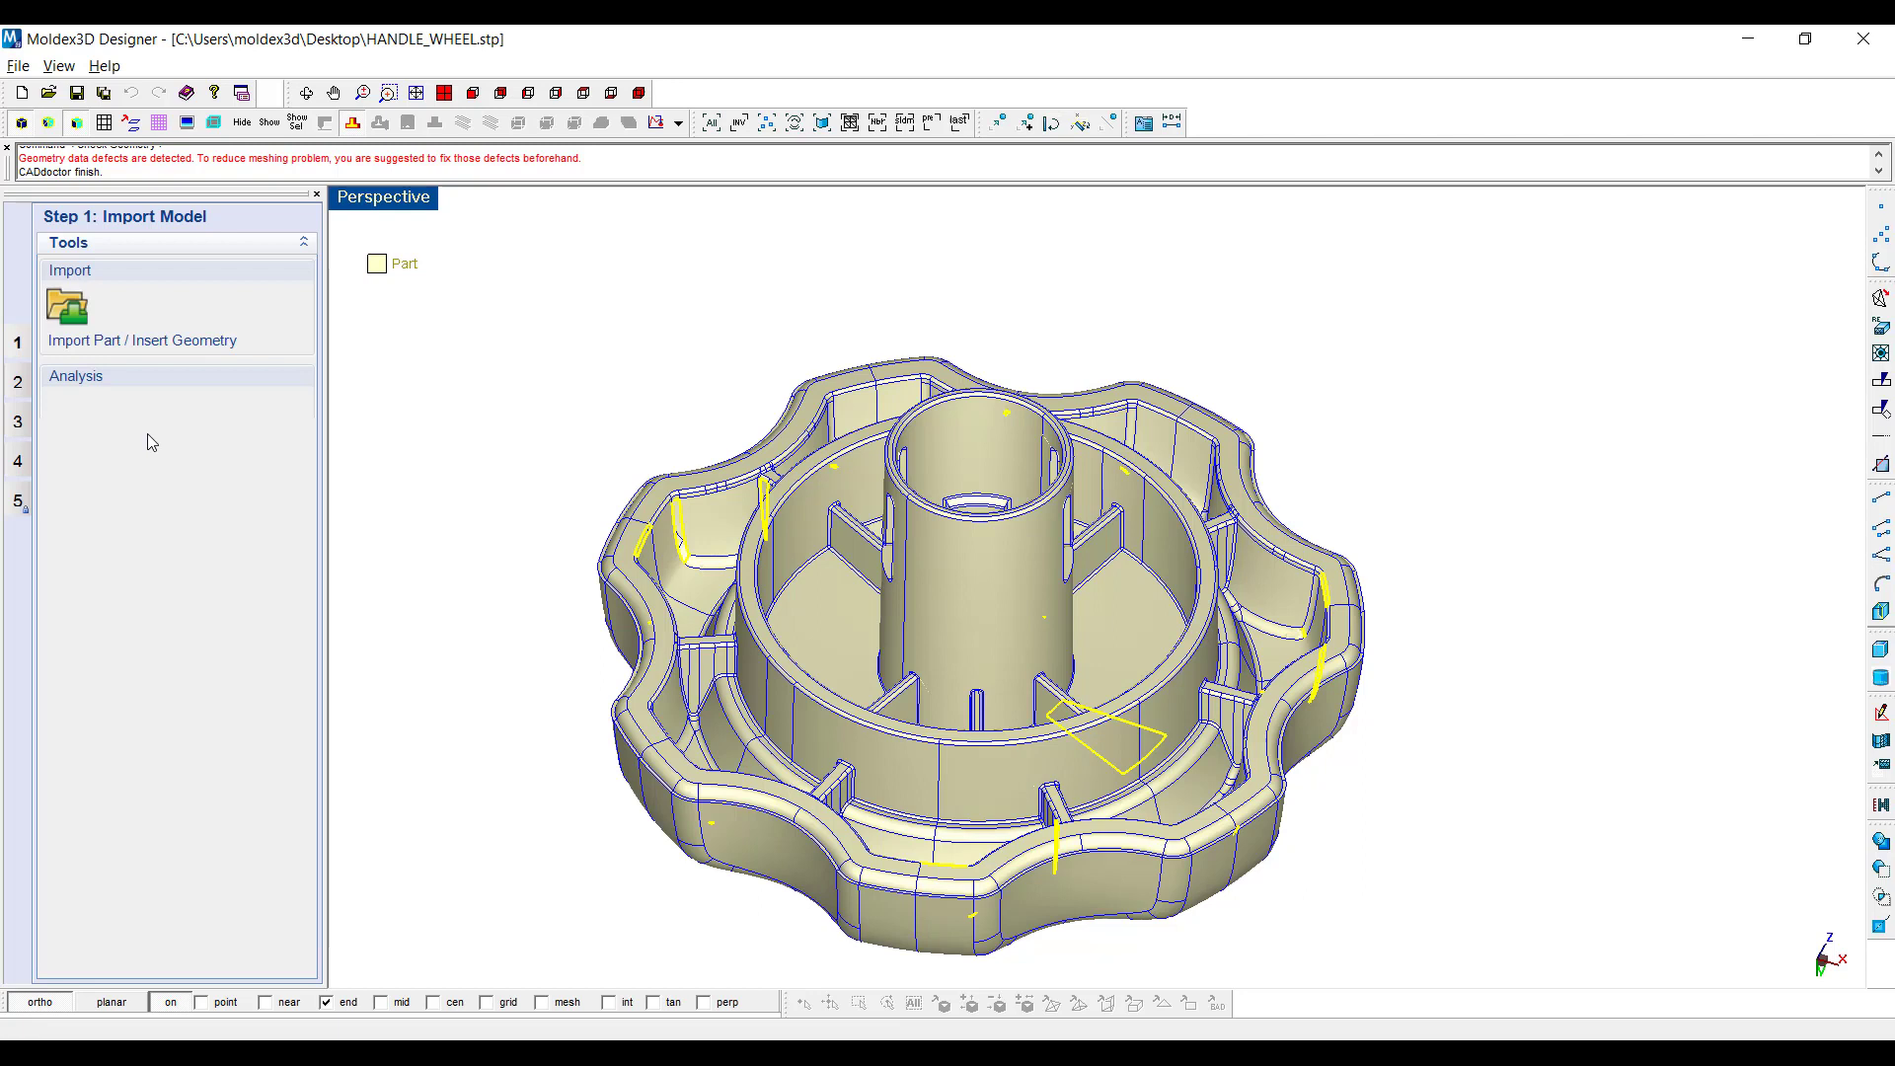
# Proceed to solid meshing despite the missing melt inlet, rerunning the geometry check
pyautogui.click(24, 470)
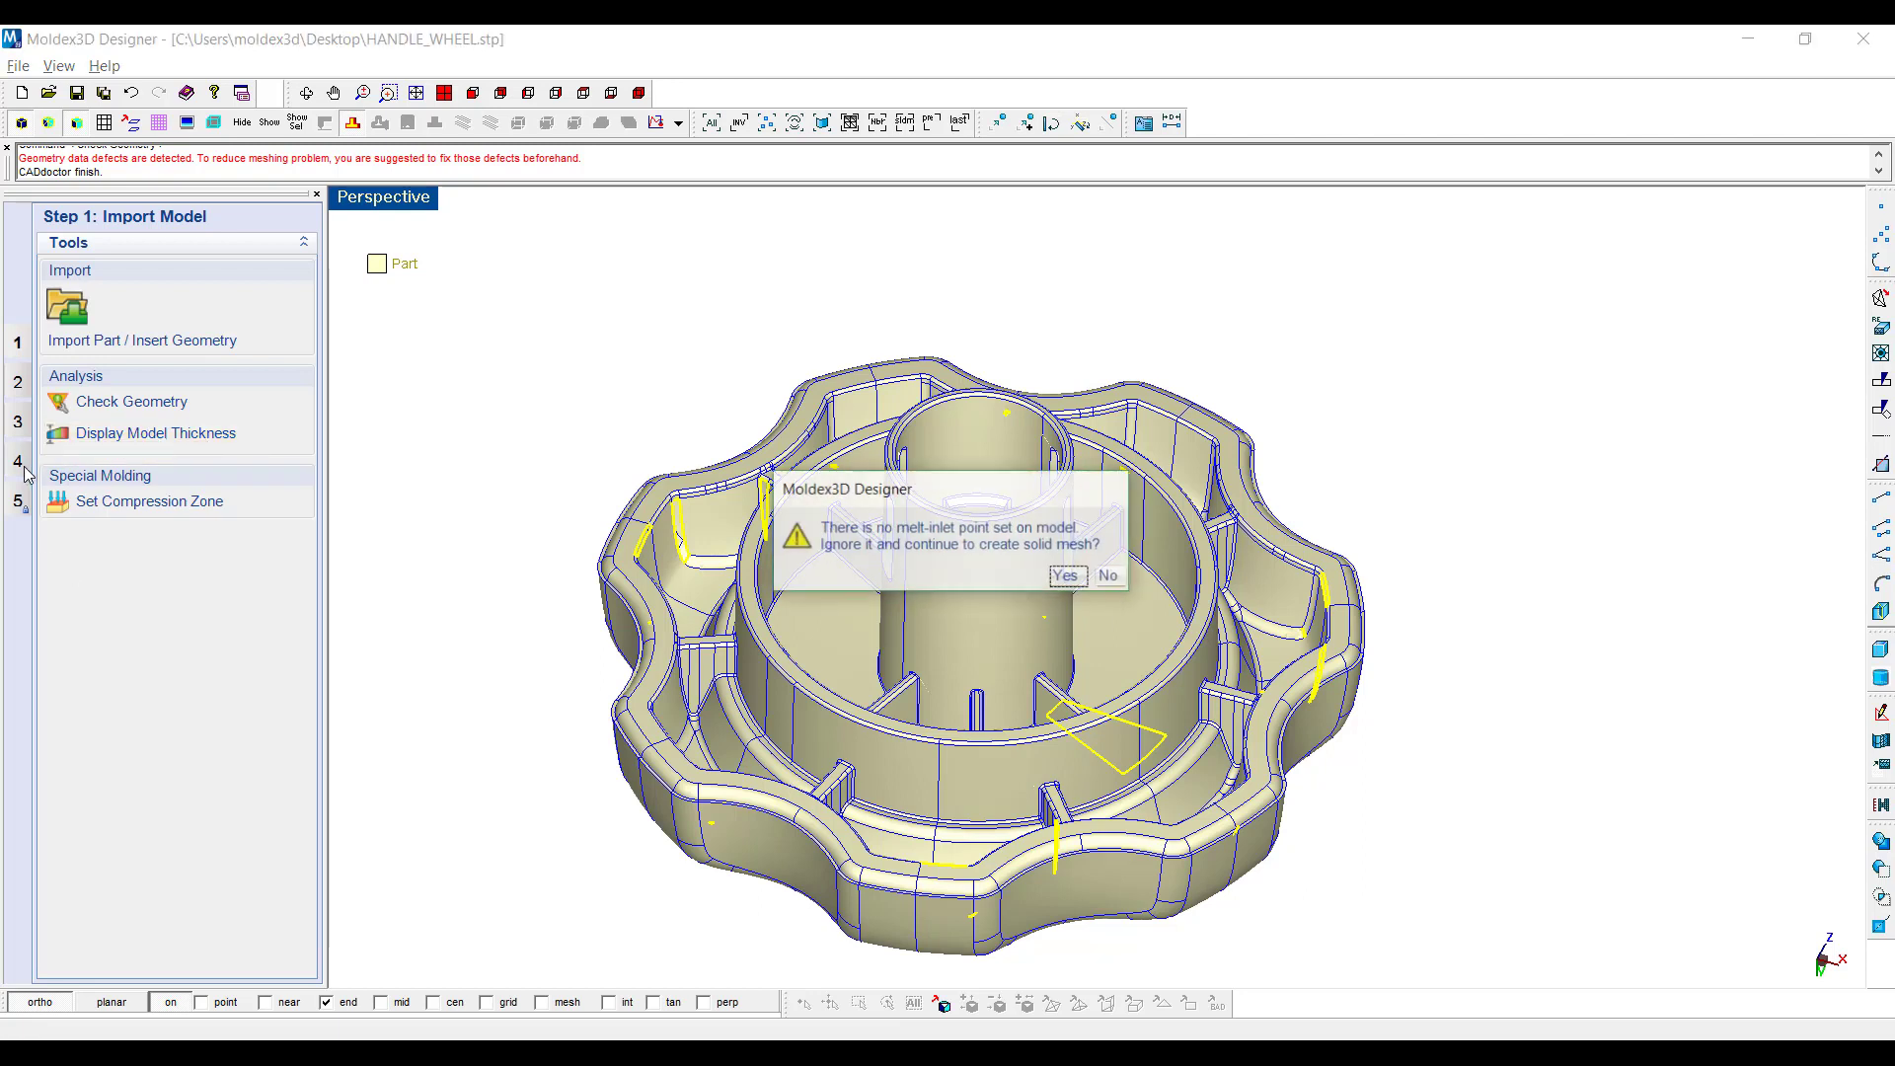
pyautogui.click(1072, 583)
pyautogui.click(131, 401)
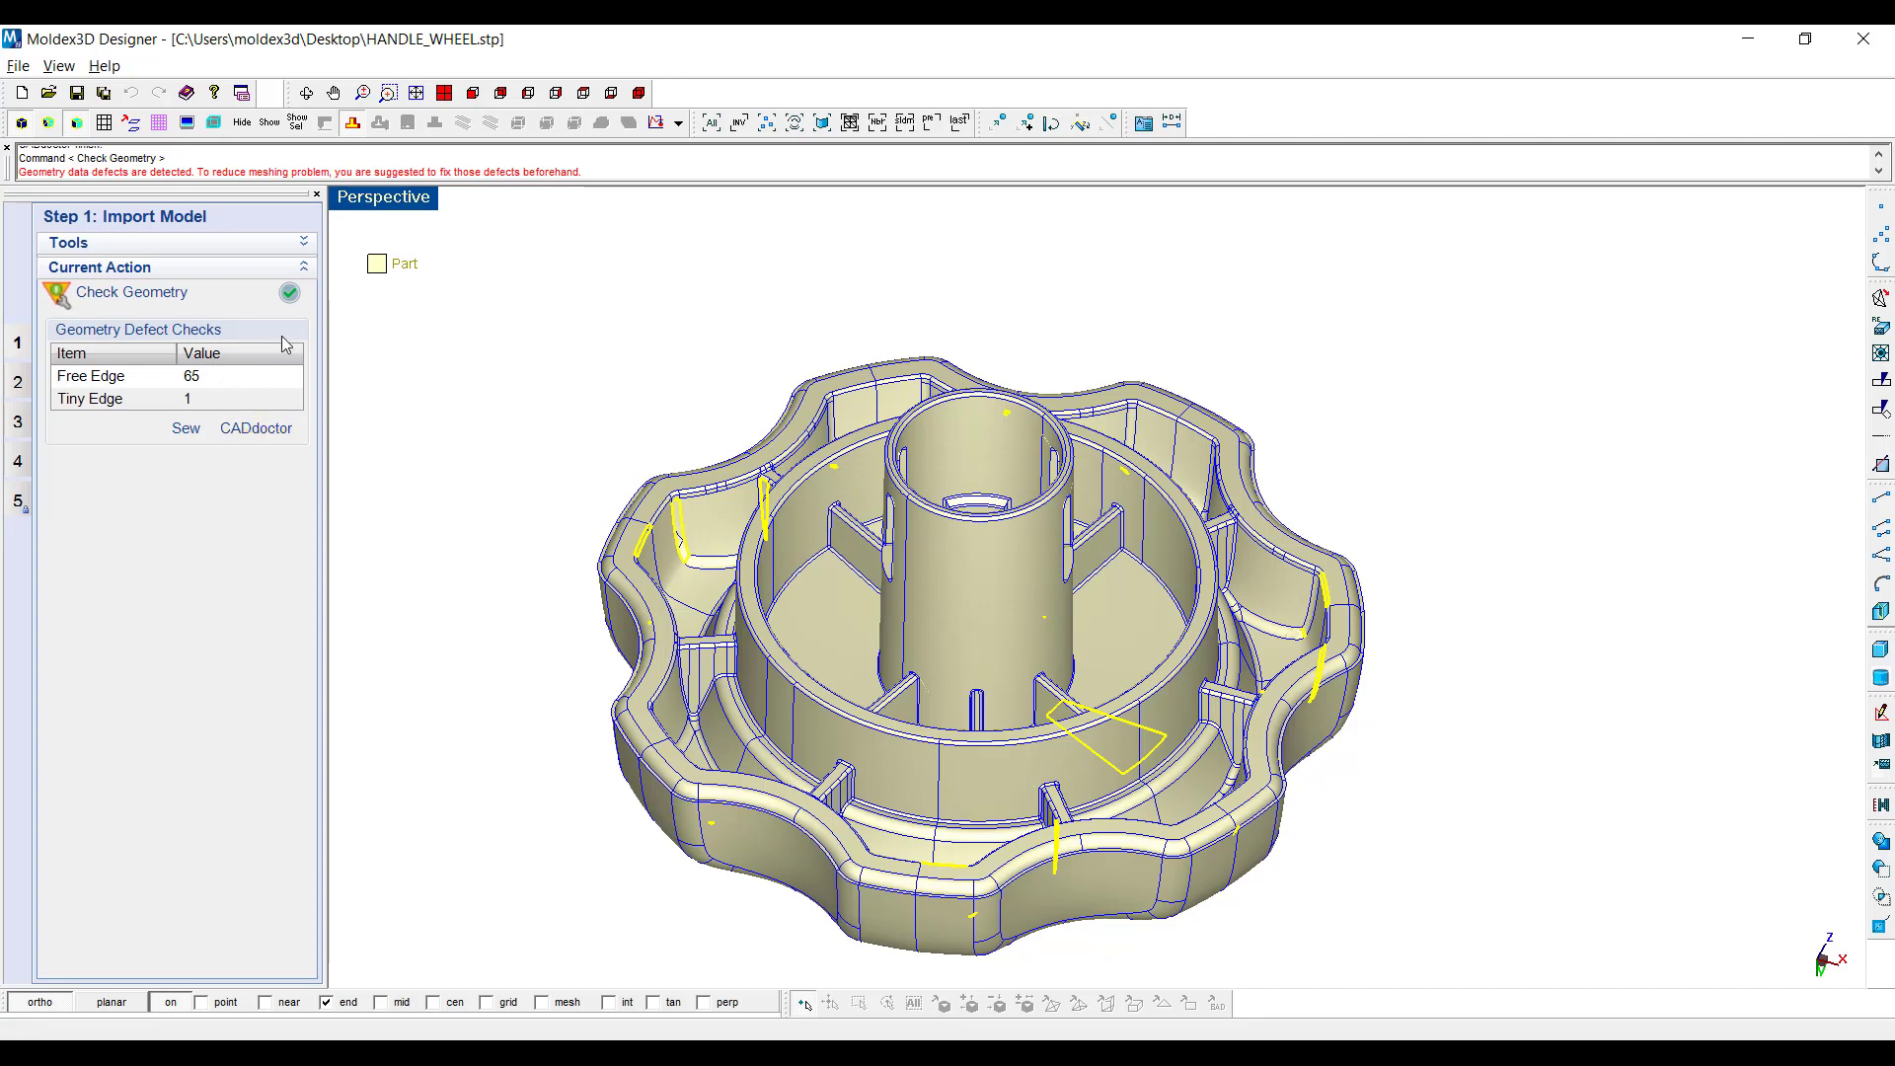
pyautogui.click(304, 289)
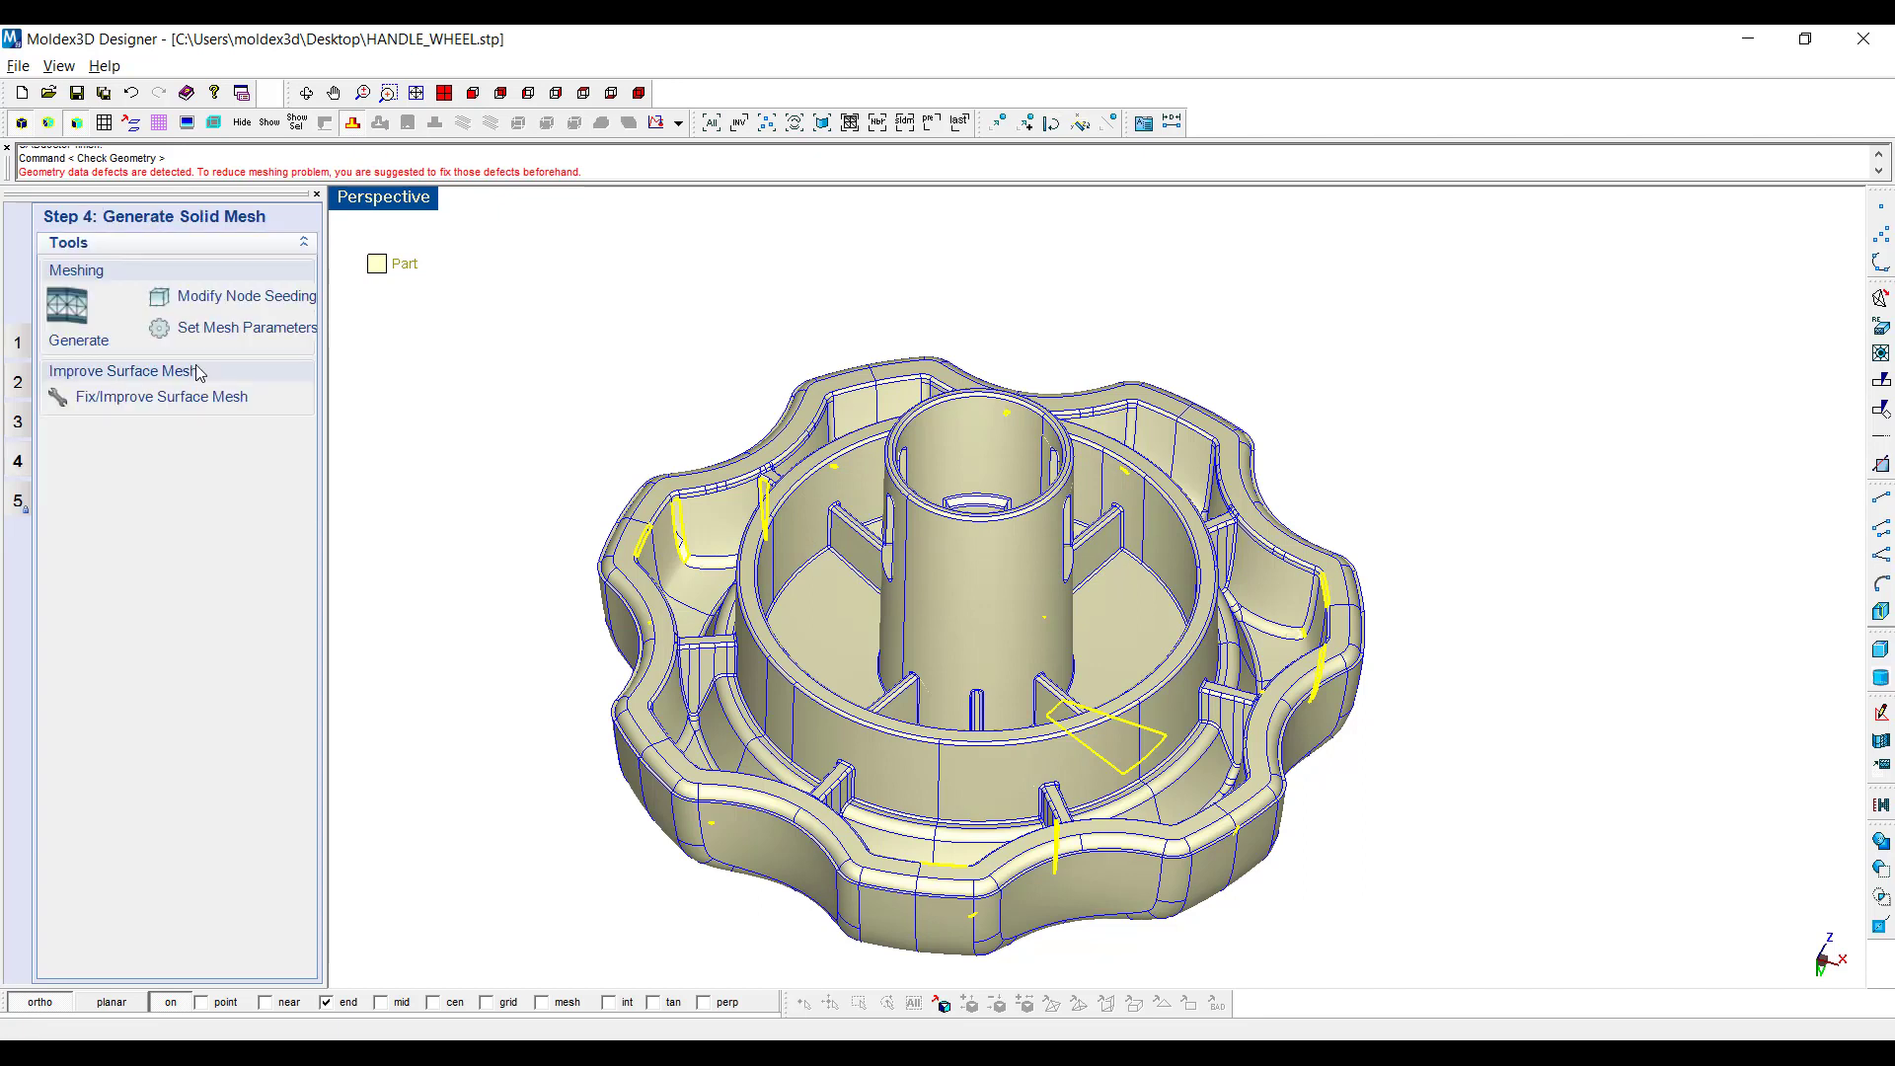
# Change the node-seeding mesh size from 5.517 to 3 and apply it to the wheel's edges
pyautogui.click(225, 299)
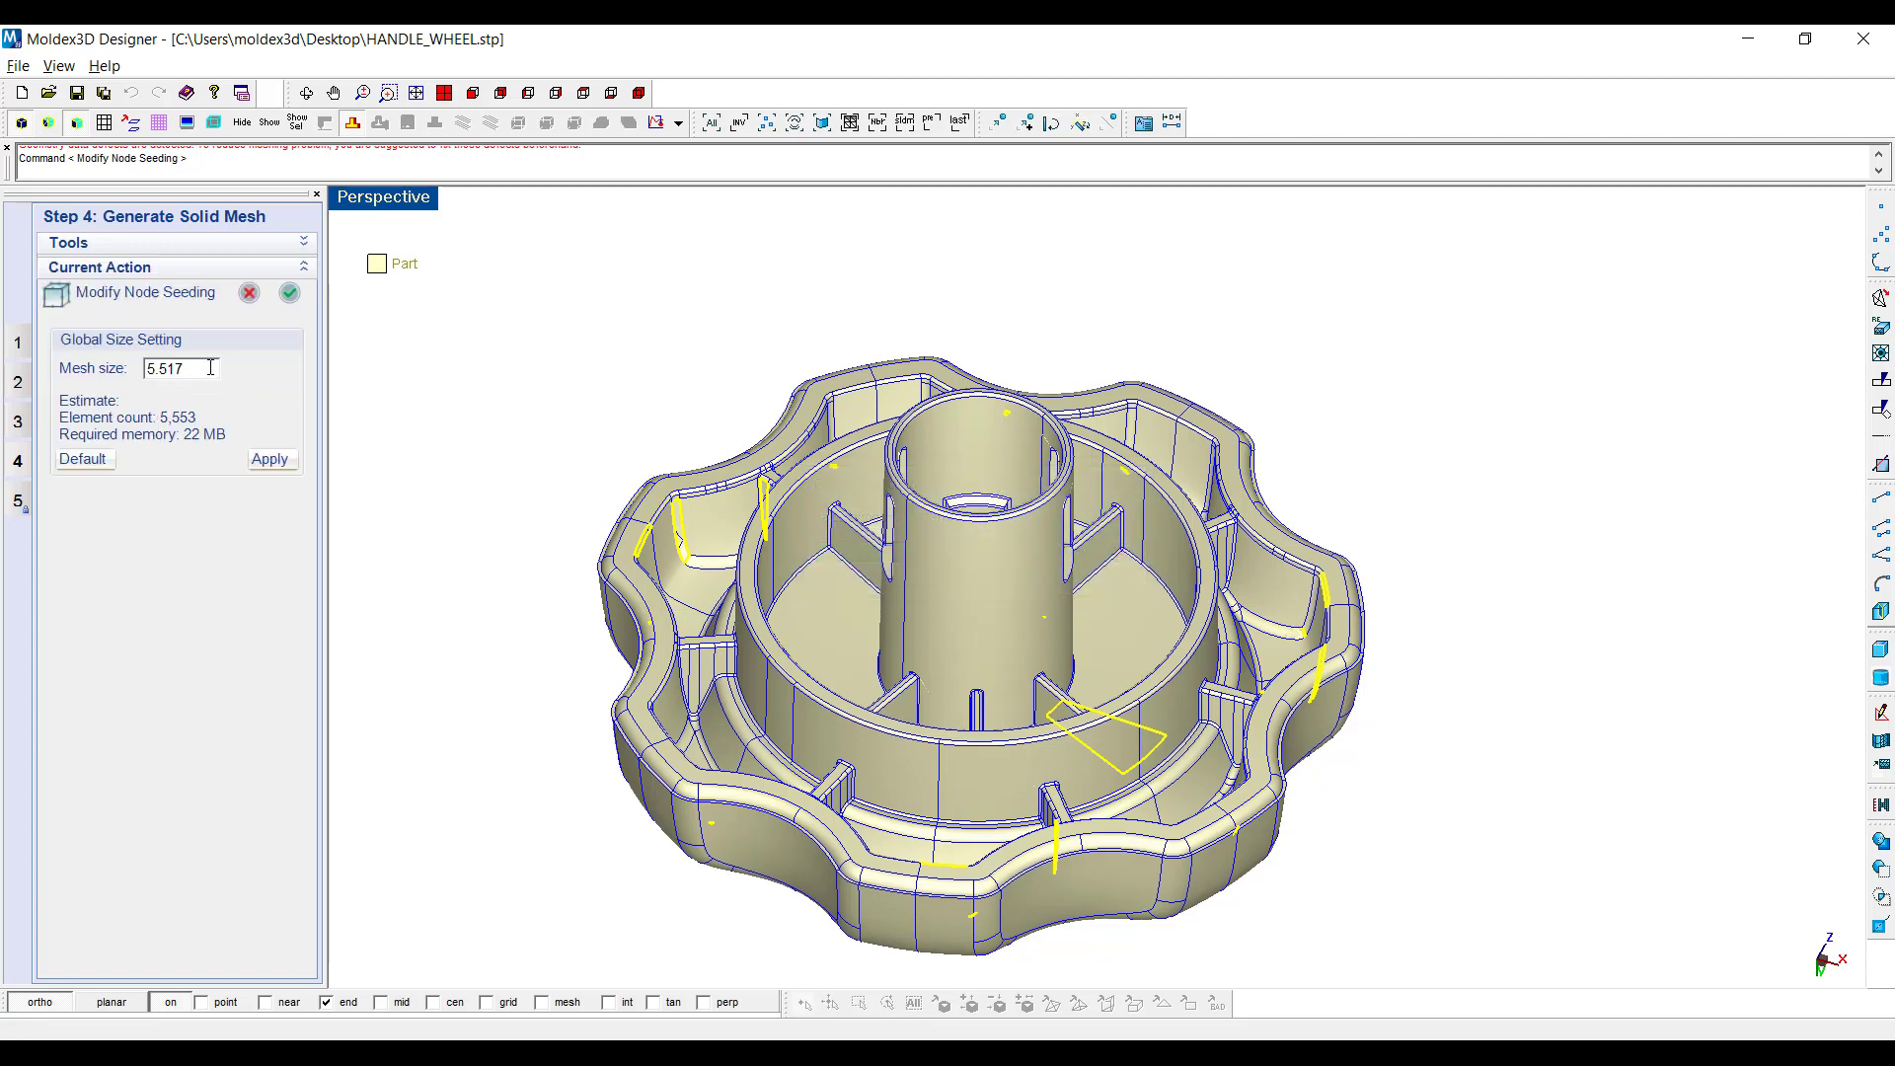
pyautogui.moveTo(210, 367); pyautogui.dragTo(85, 367)
pyautogui.write('3')
pyautogui.click(267, 460)
pyautogui.click(291, 292)
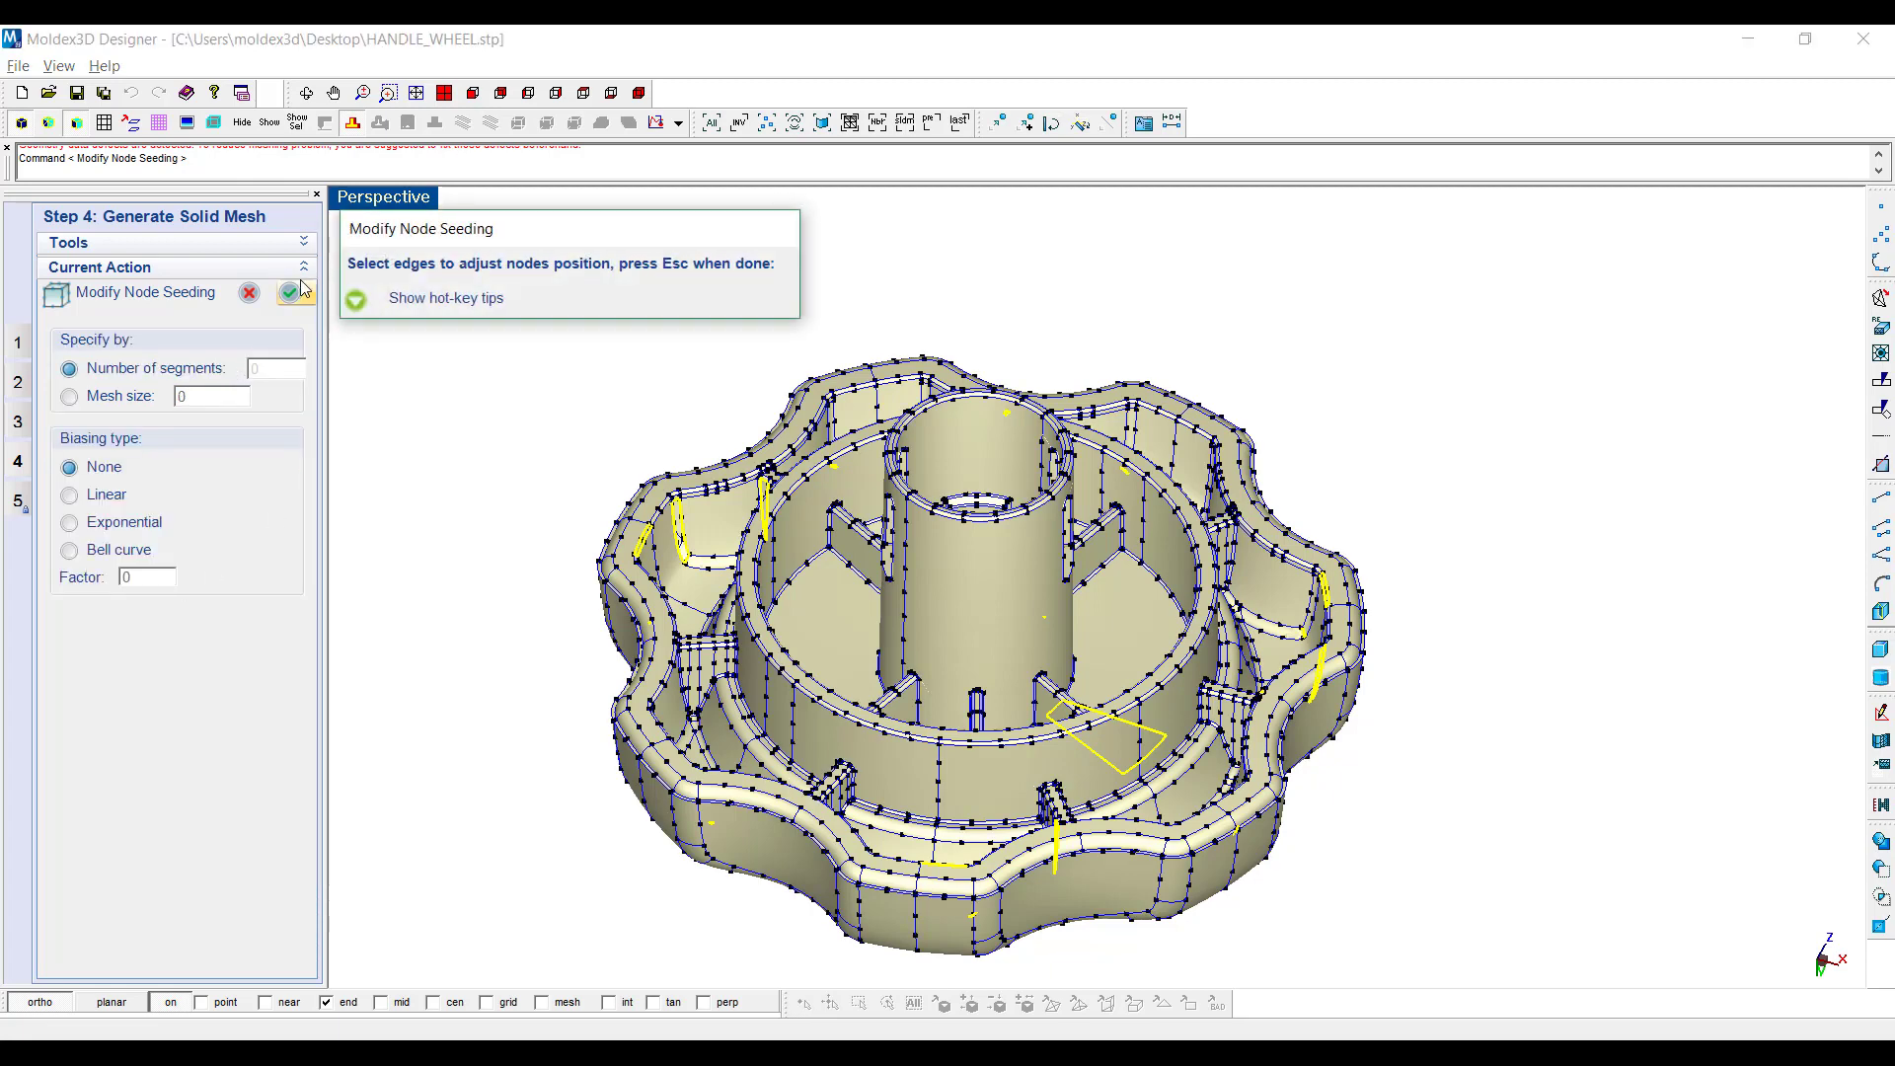
# Generate the boundary layer mesh and highlight its 117 free edges and 1 aspect-ratio defect
pyautogui.click(74, 318)
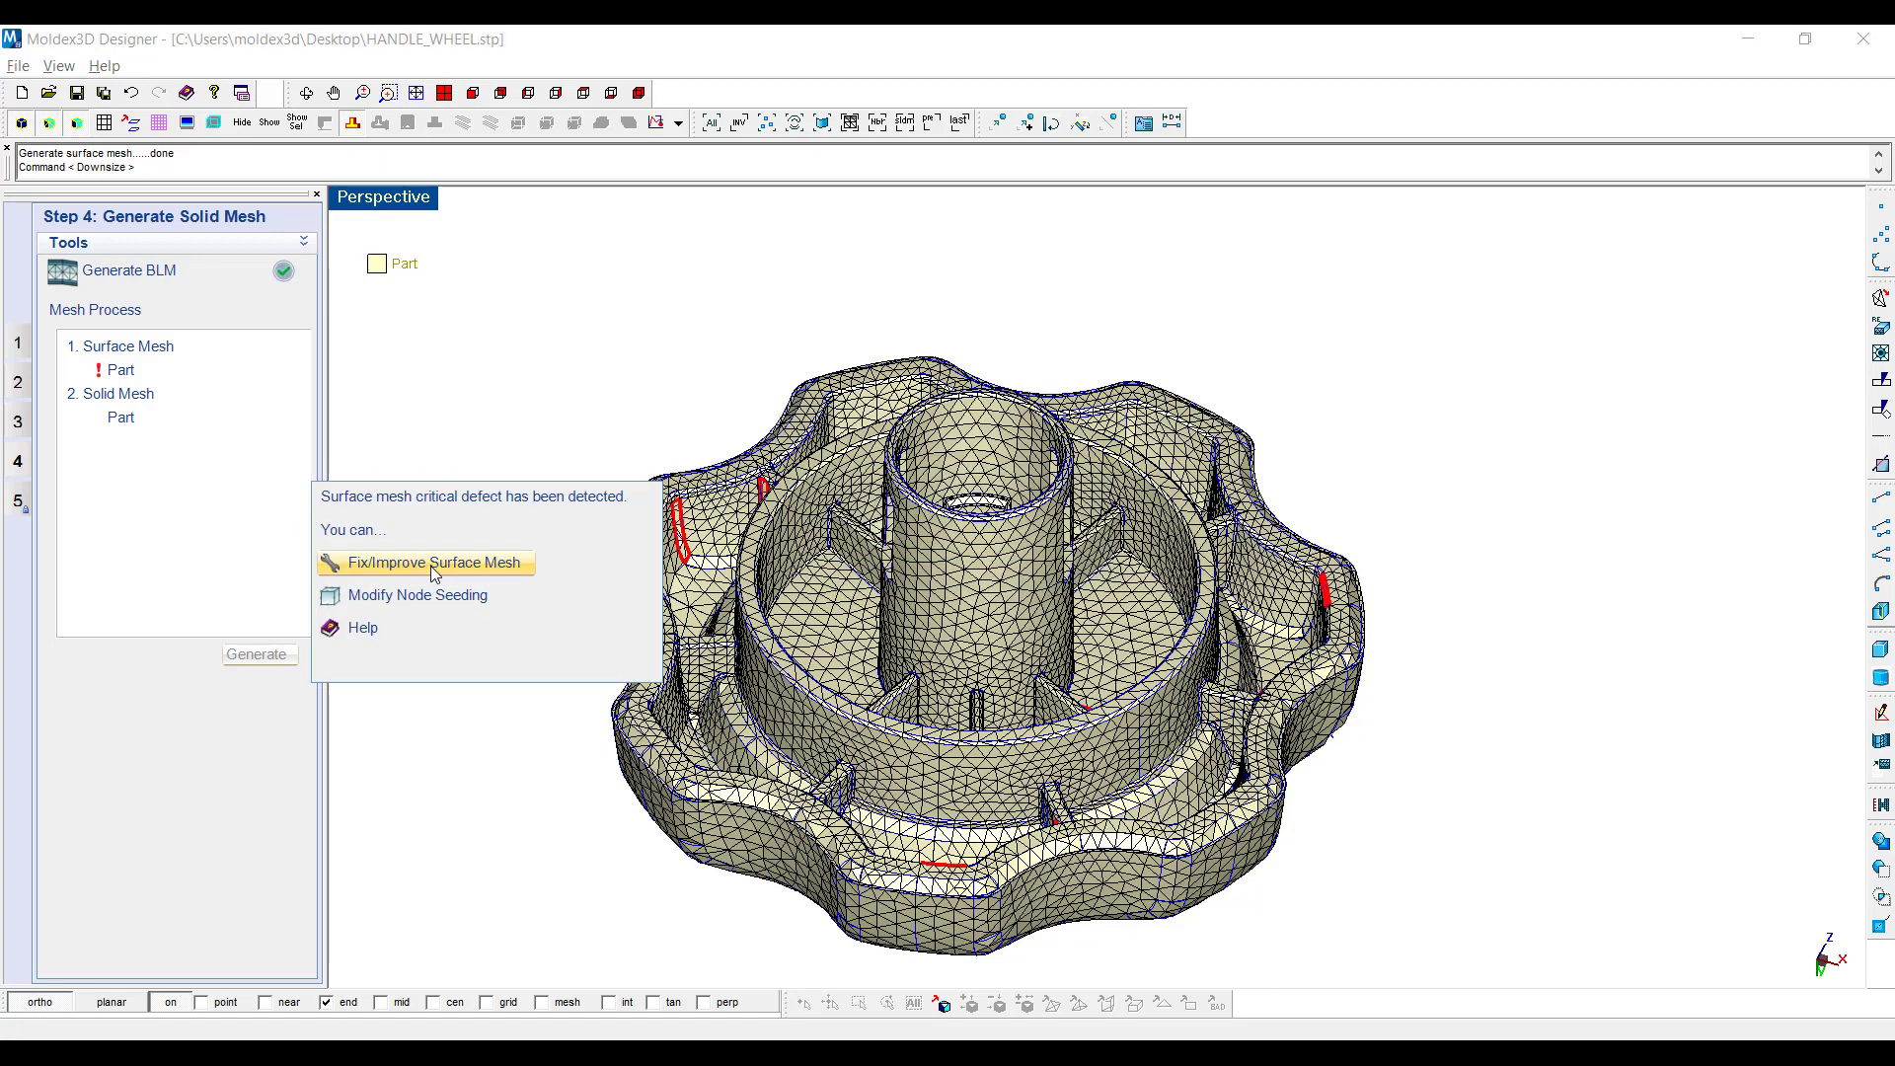
pyautogui.click(434, 564)
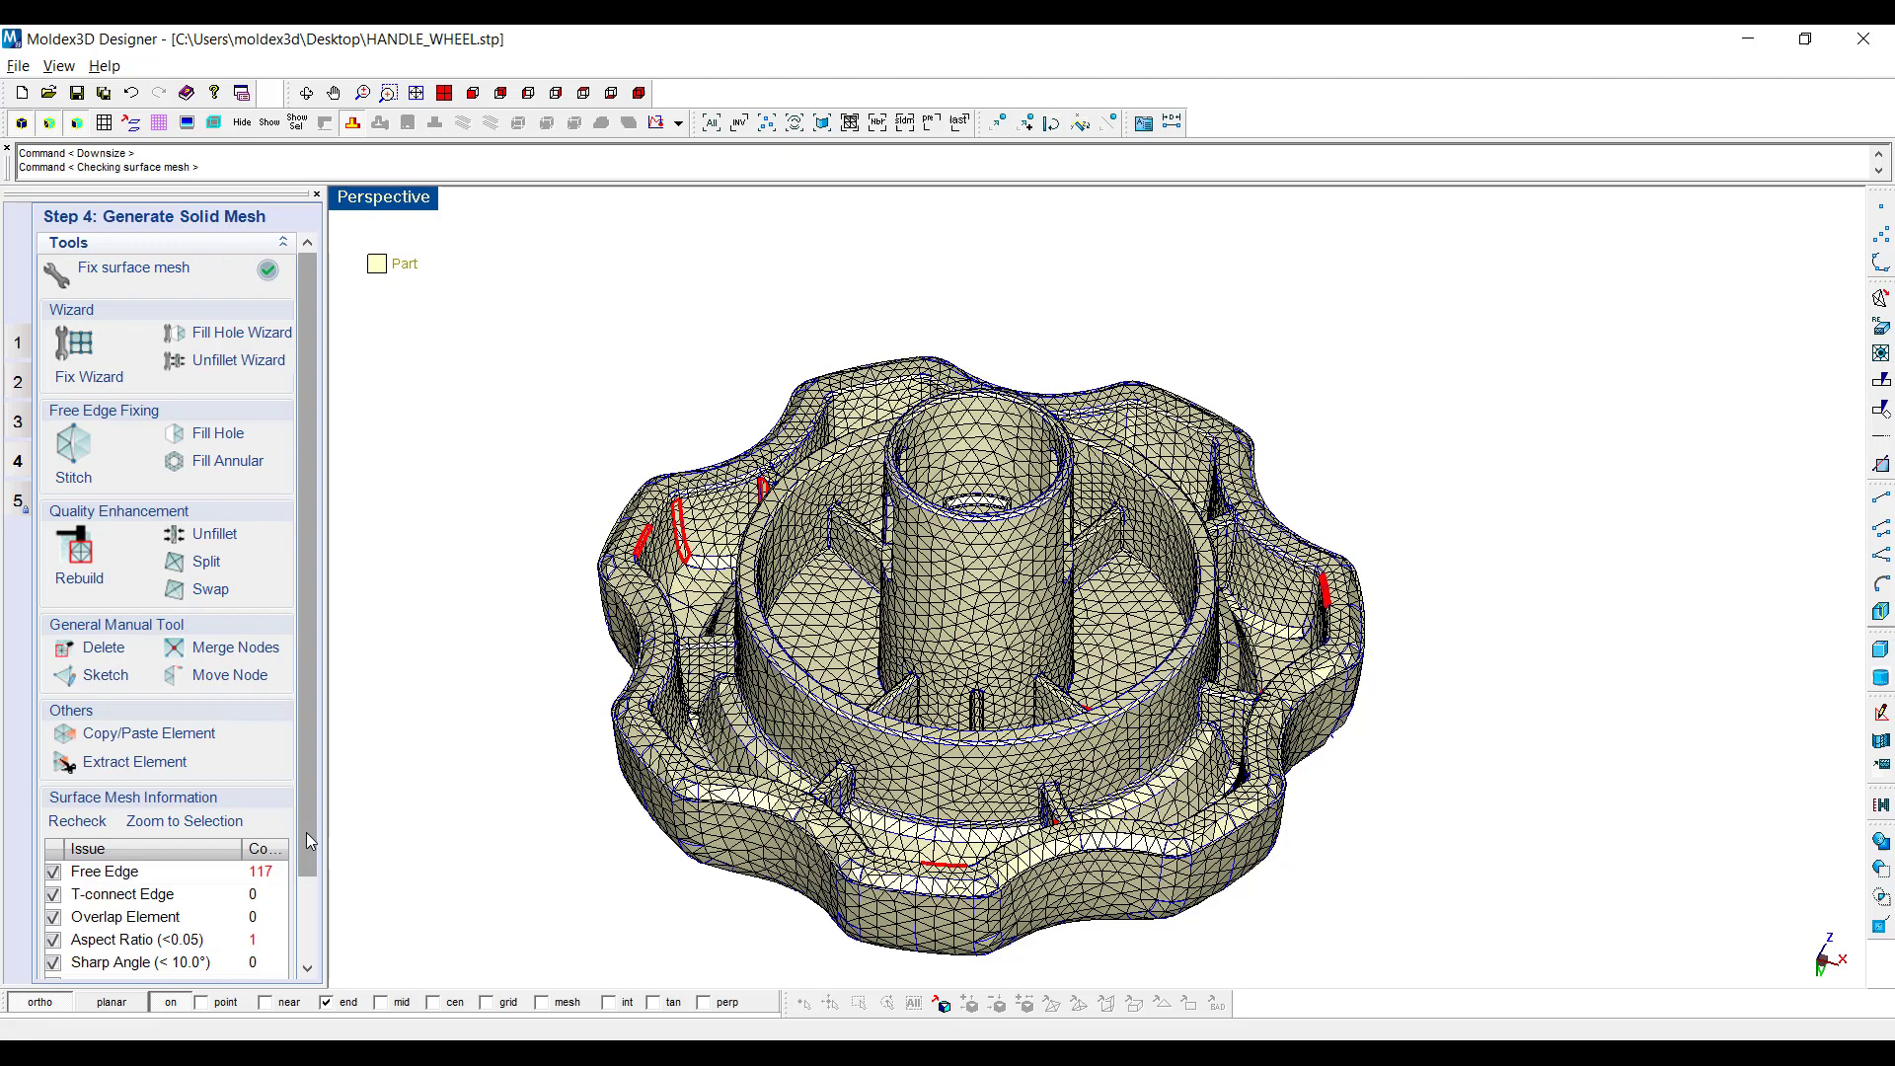
pyautogui.click(189, 872)
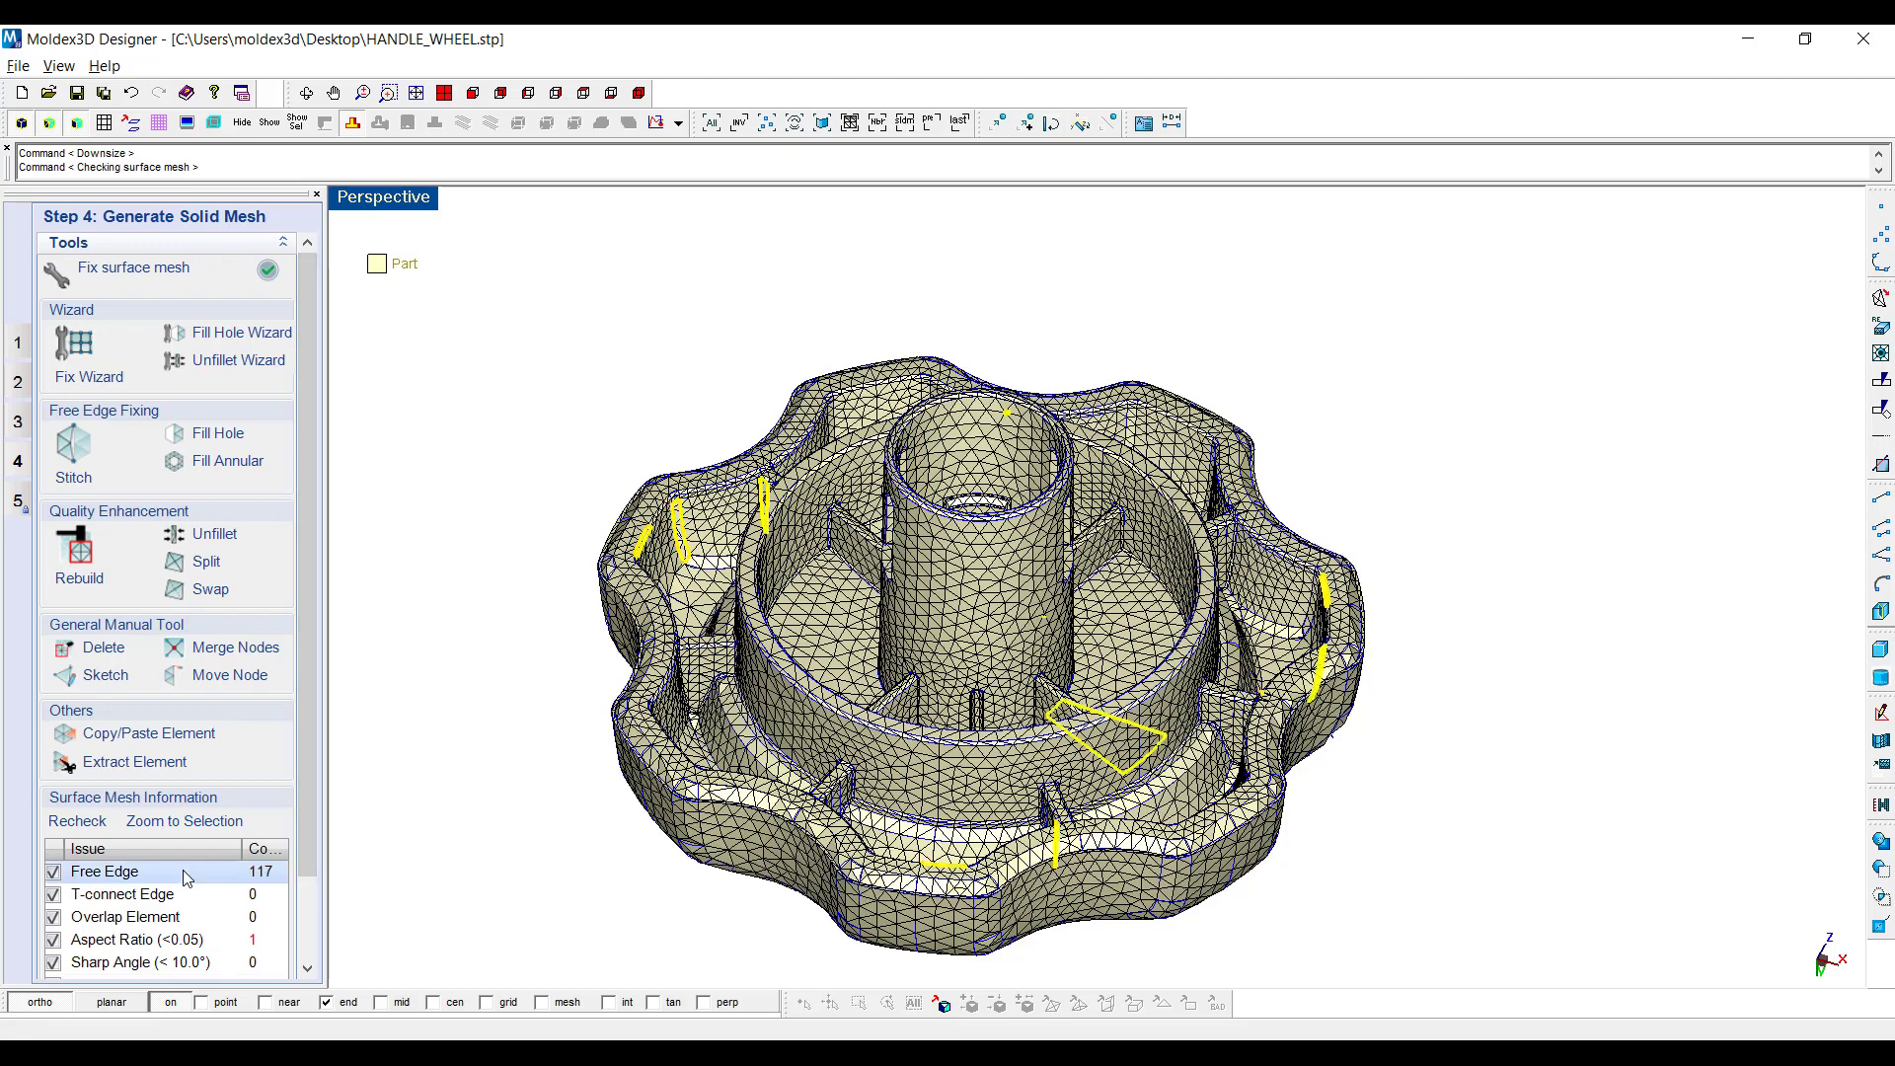
pyautogui.click(194, 941)
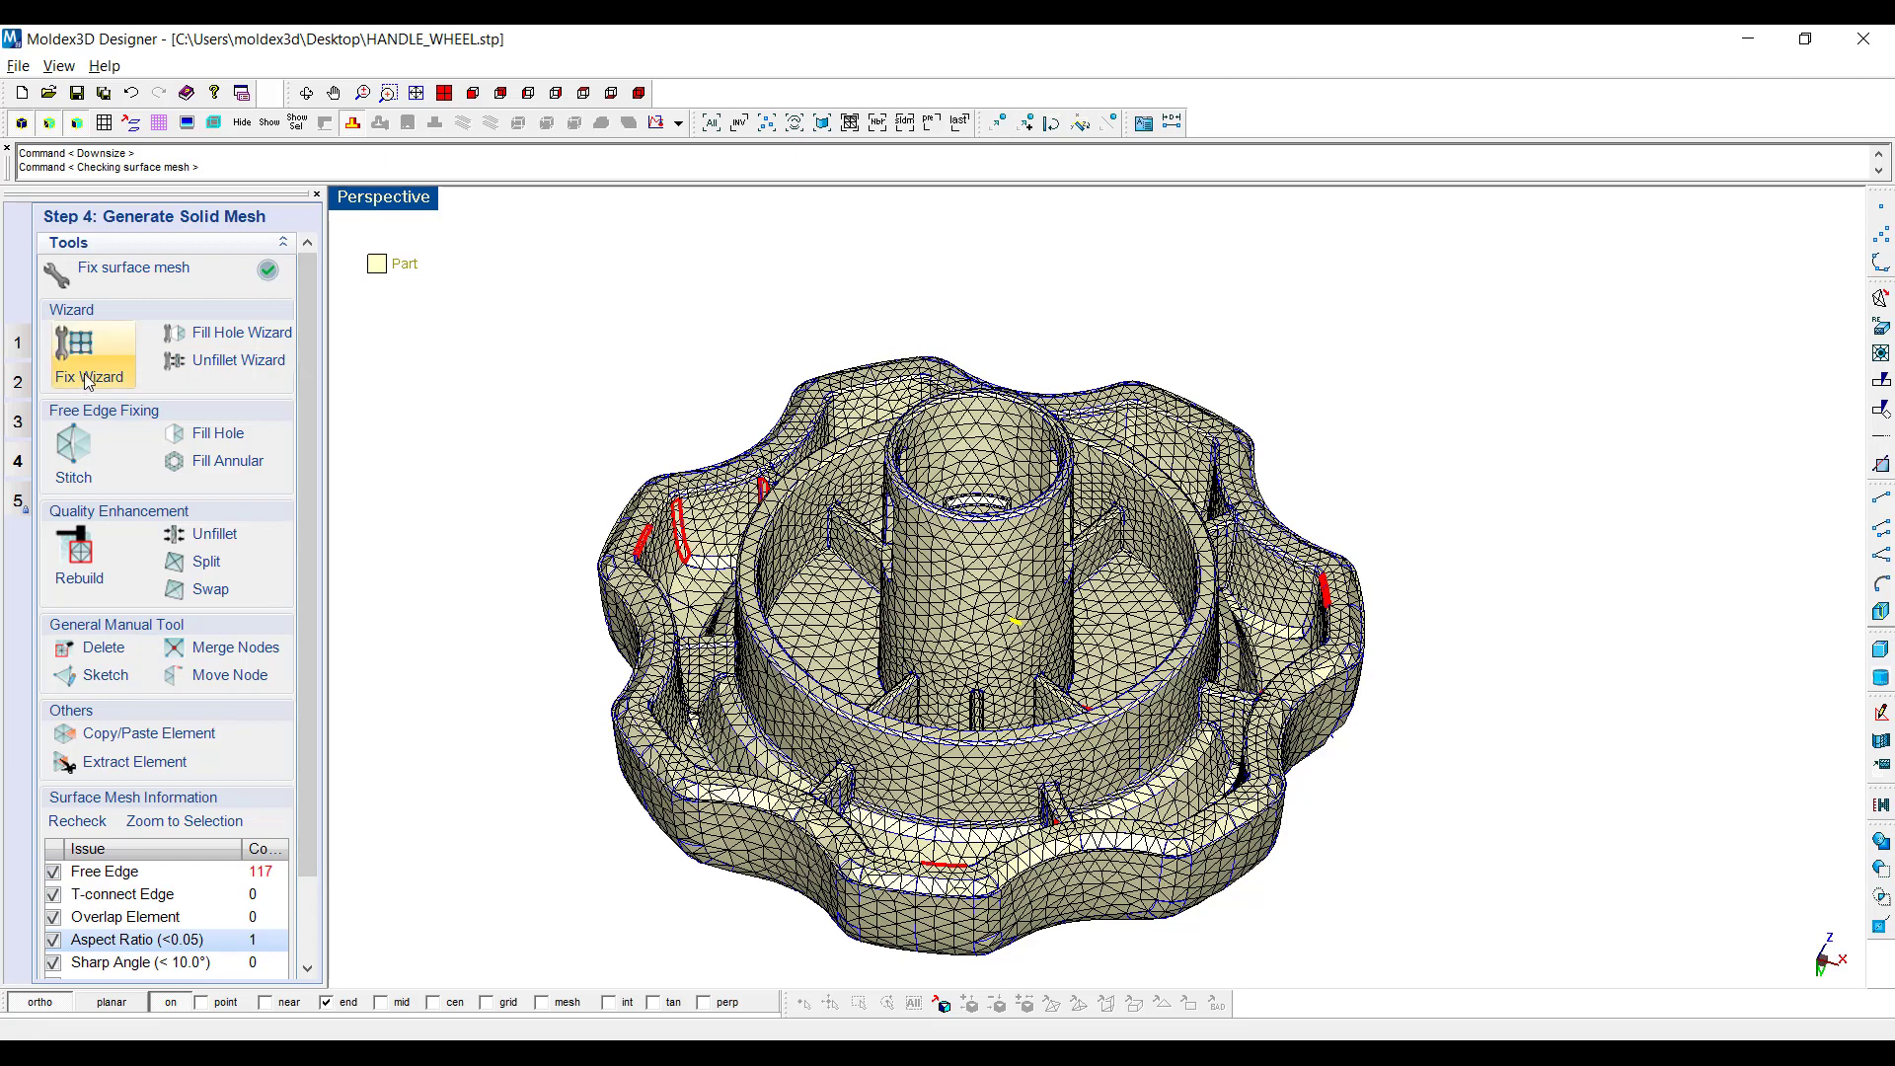
# In the Fix Wizard, merge nearby nodes at a tolerance of 0.07
pyautogui.click(110, 353)
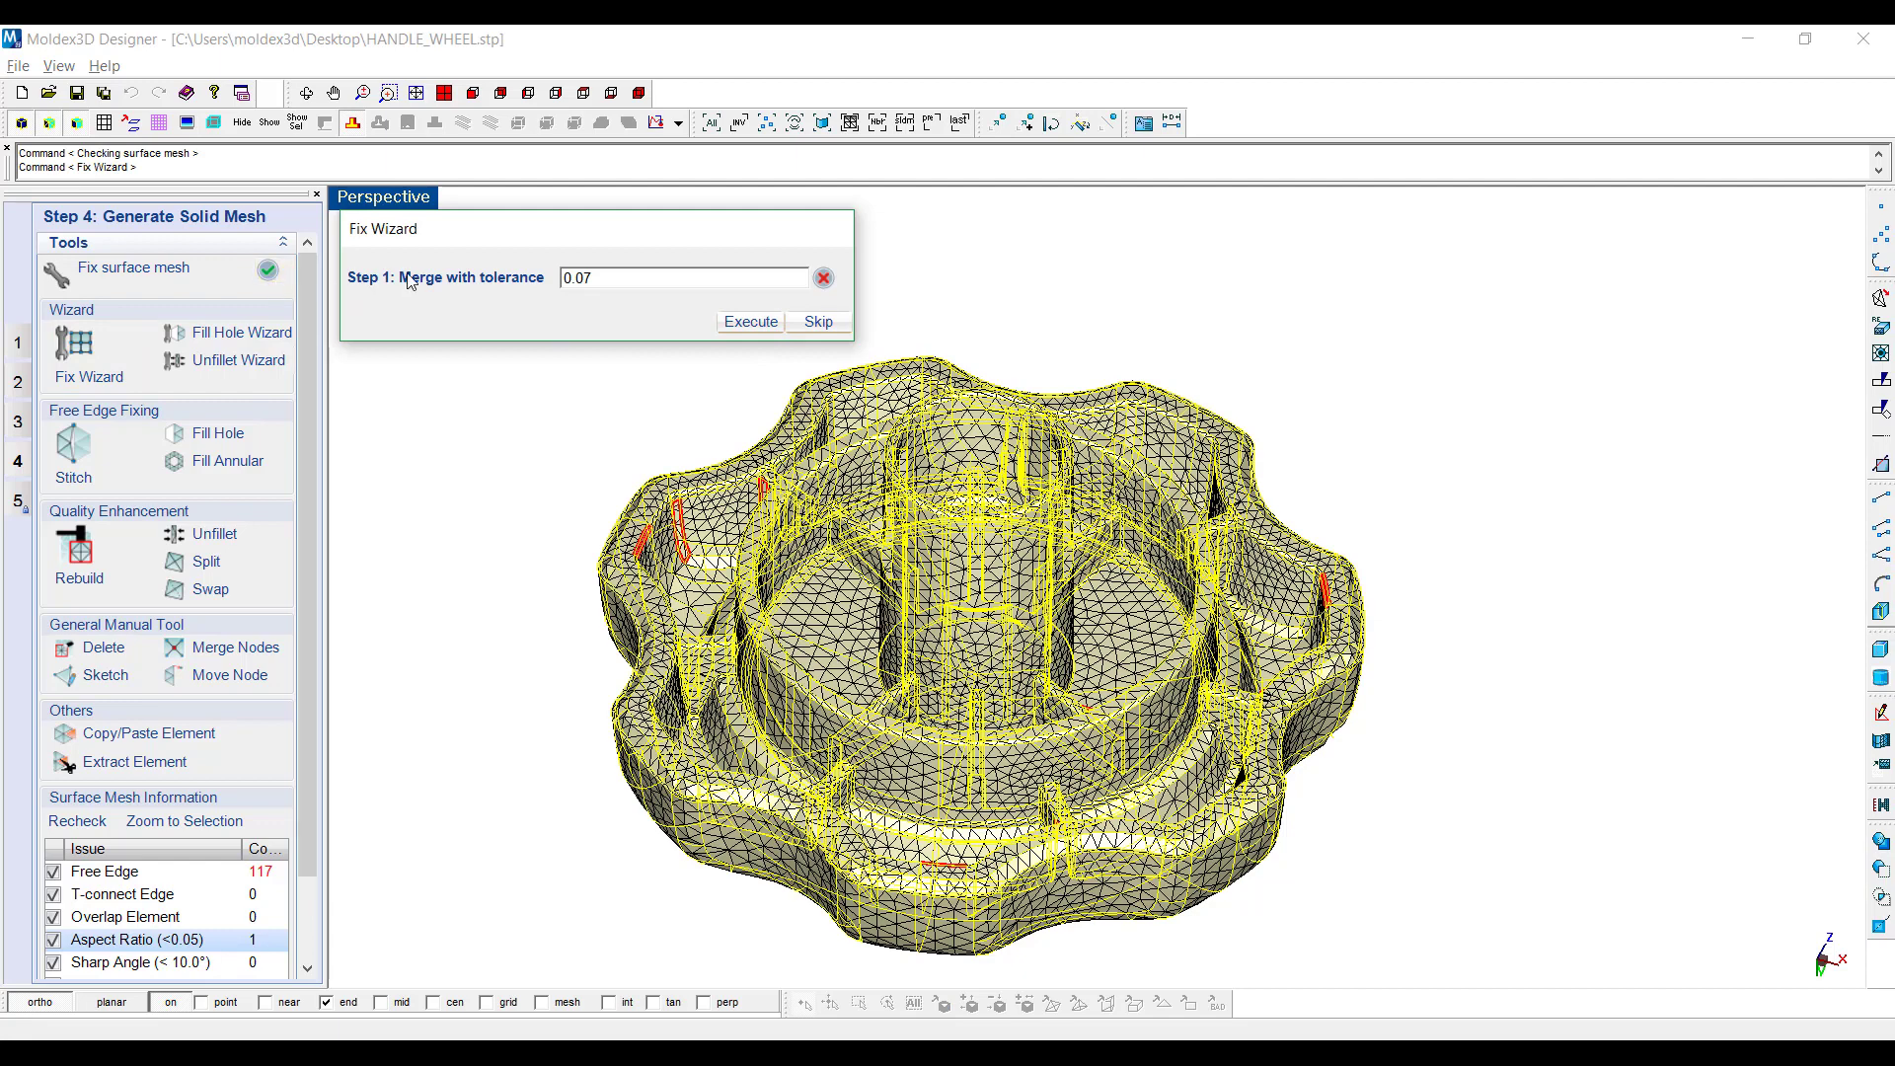
pyautogui.doubleClick(577, 277)
pyautogui.write('0.07')
pyautogui.press('Return')
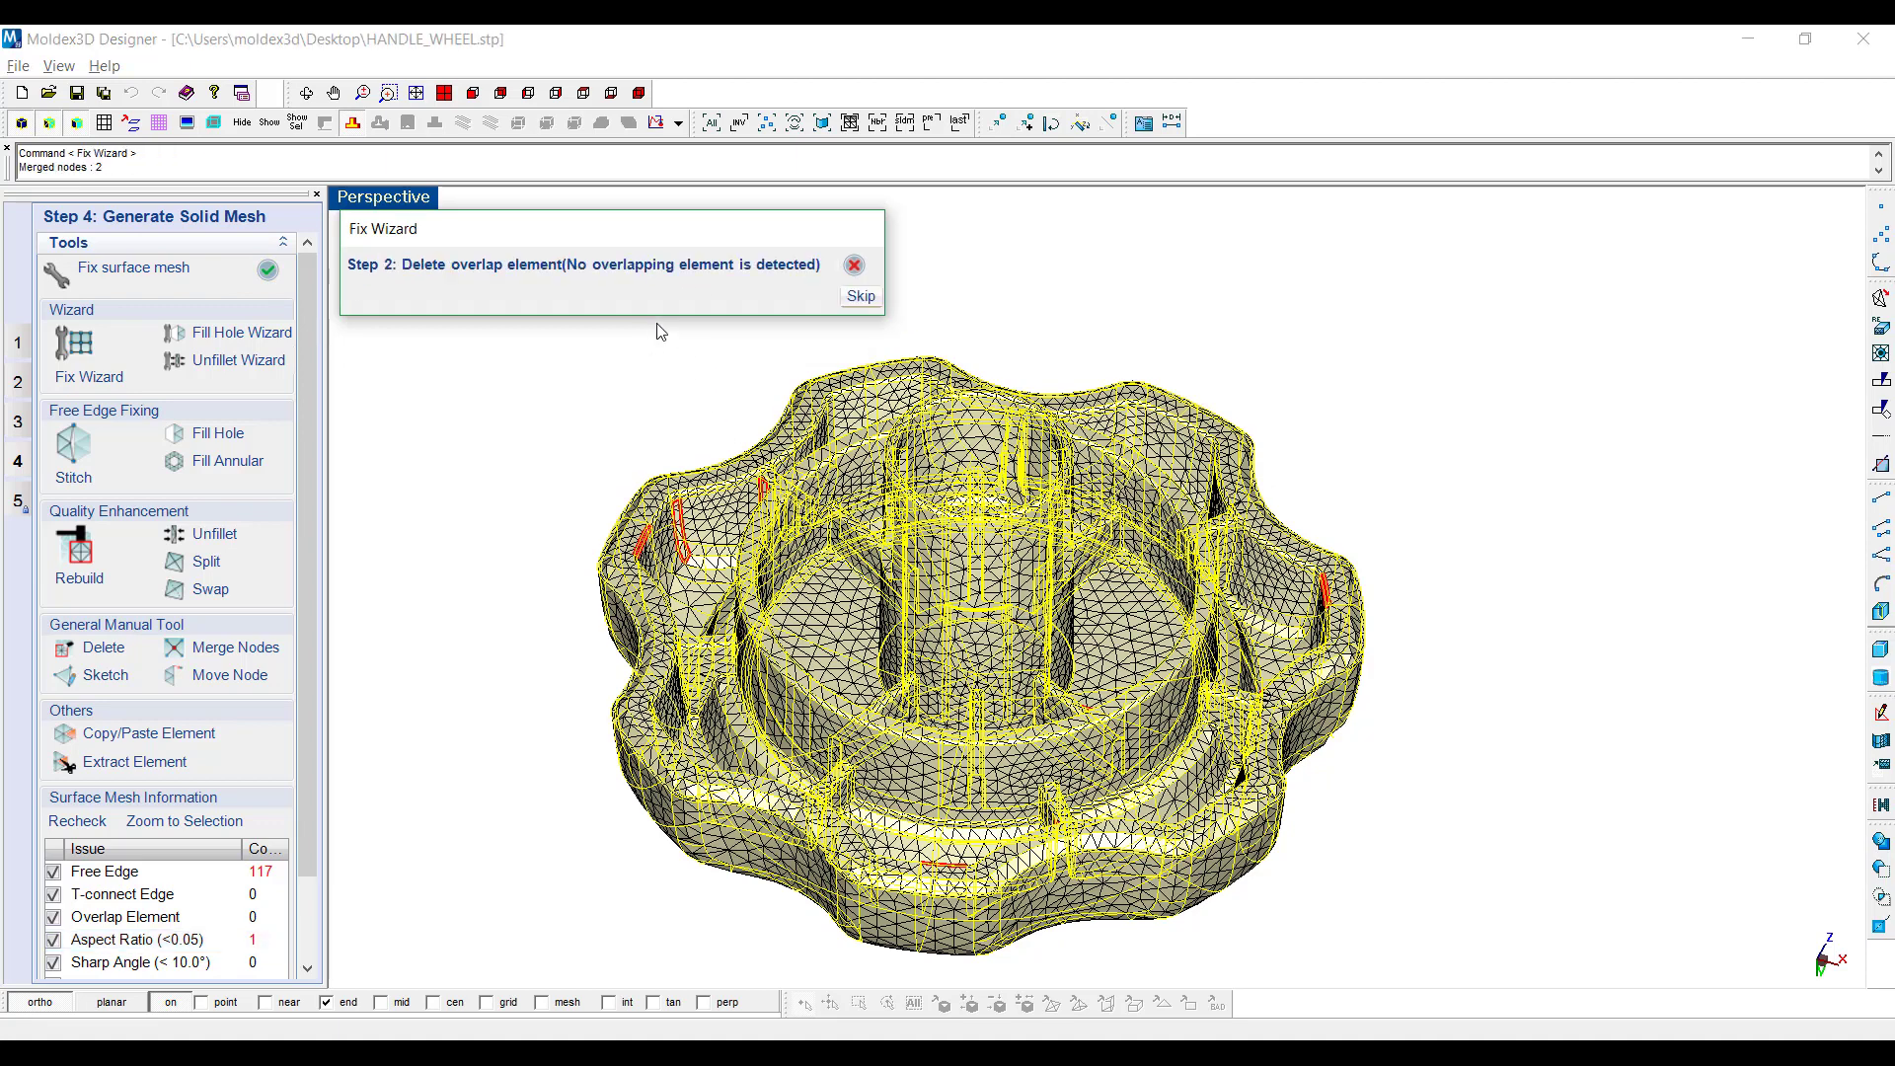
# Skip overlap deletion, fill 11 holes, and fix 2 bad faces with Keep feature on
pyautogui.click(861, 298)
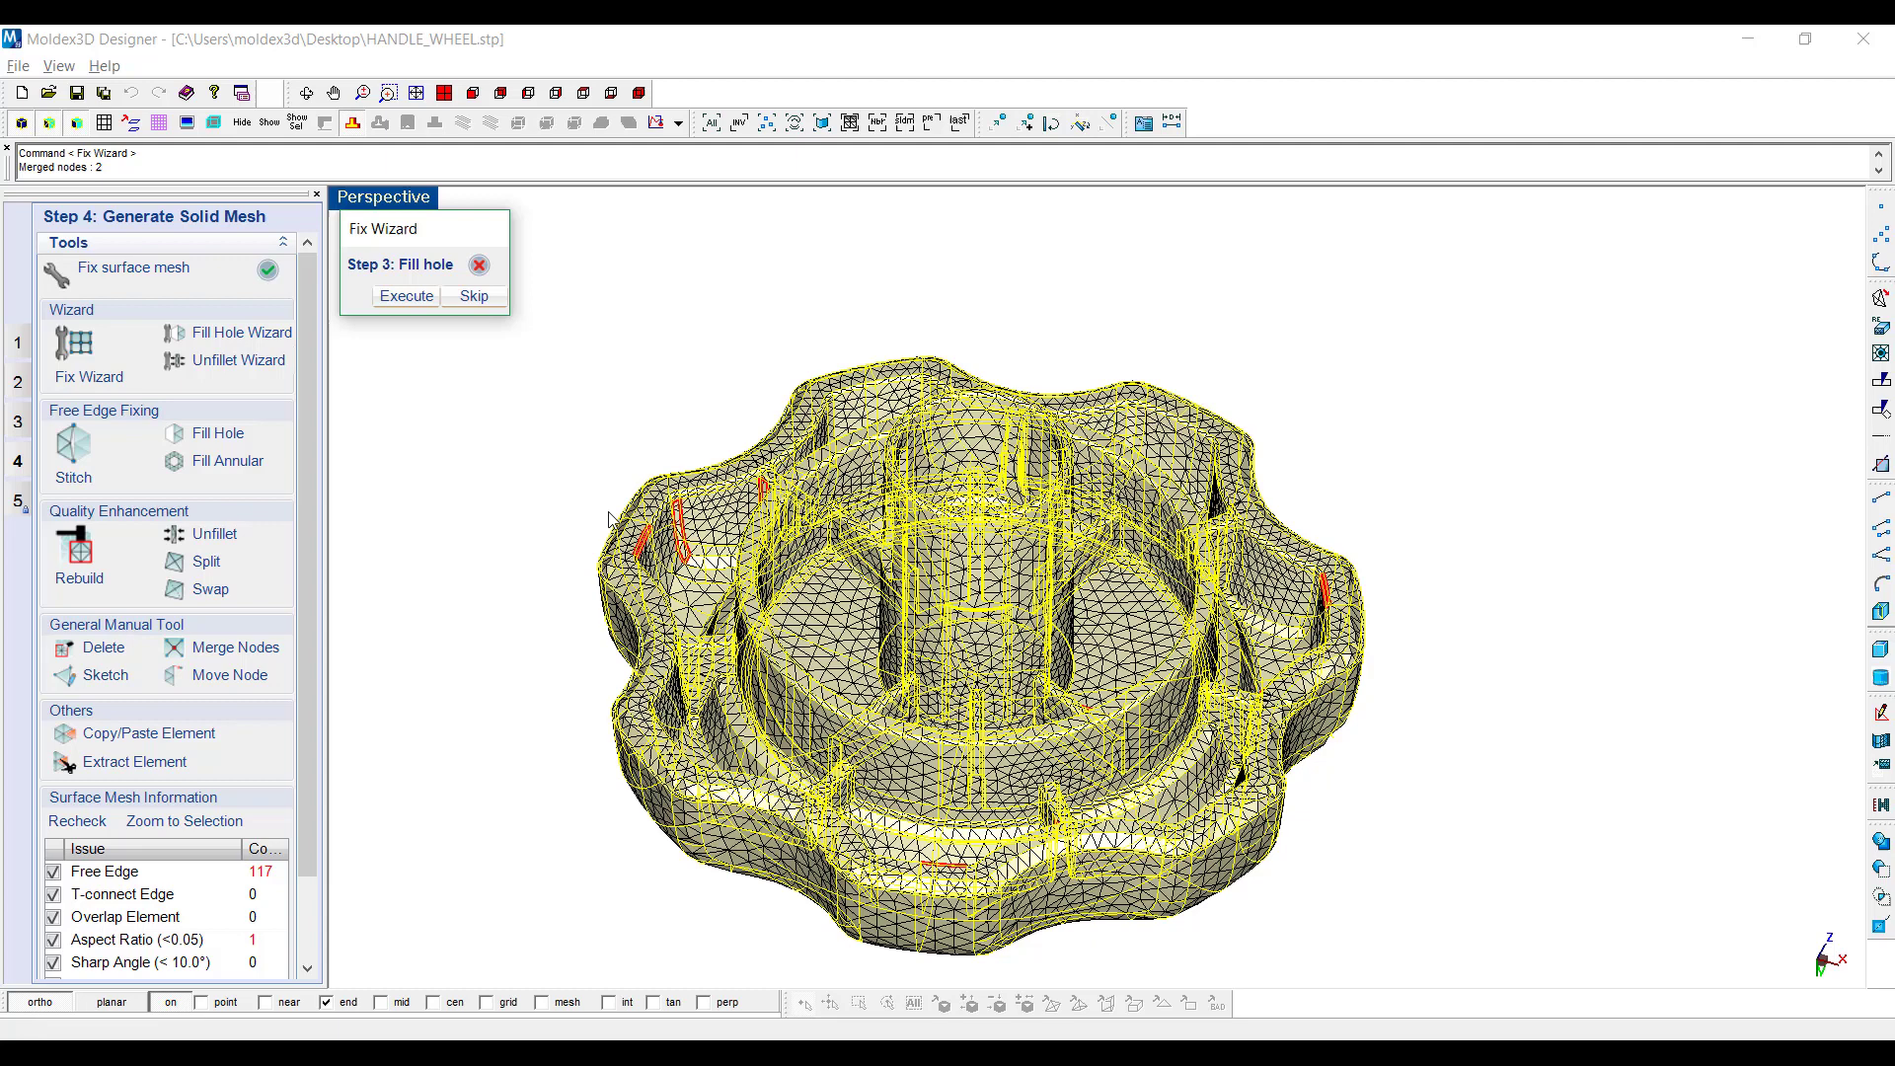
pyautogui.click(421, 302)
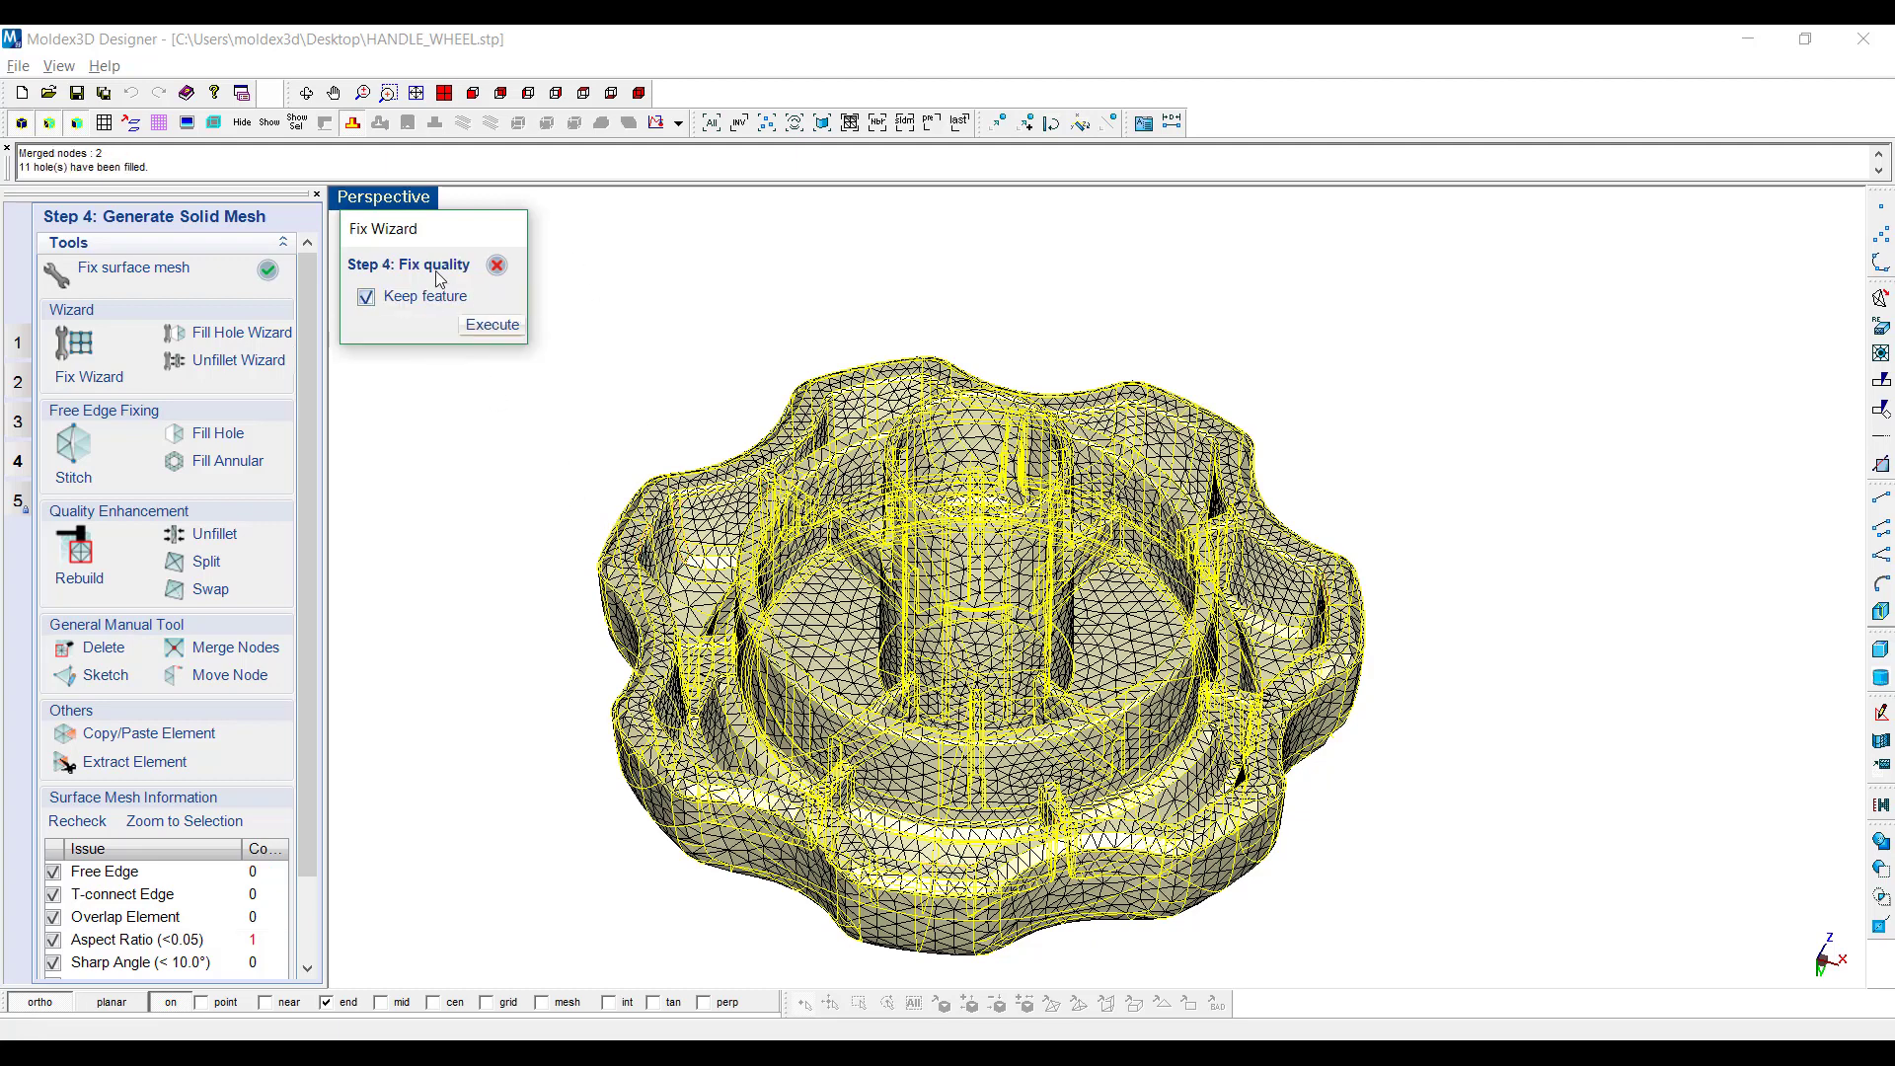
pyautogui.click(490, 326)
pyautogui.click(484, 326)
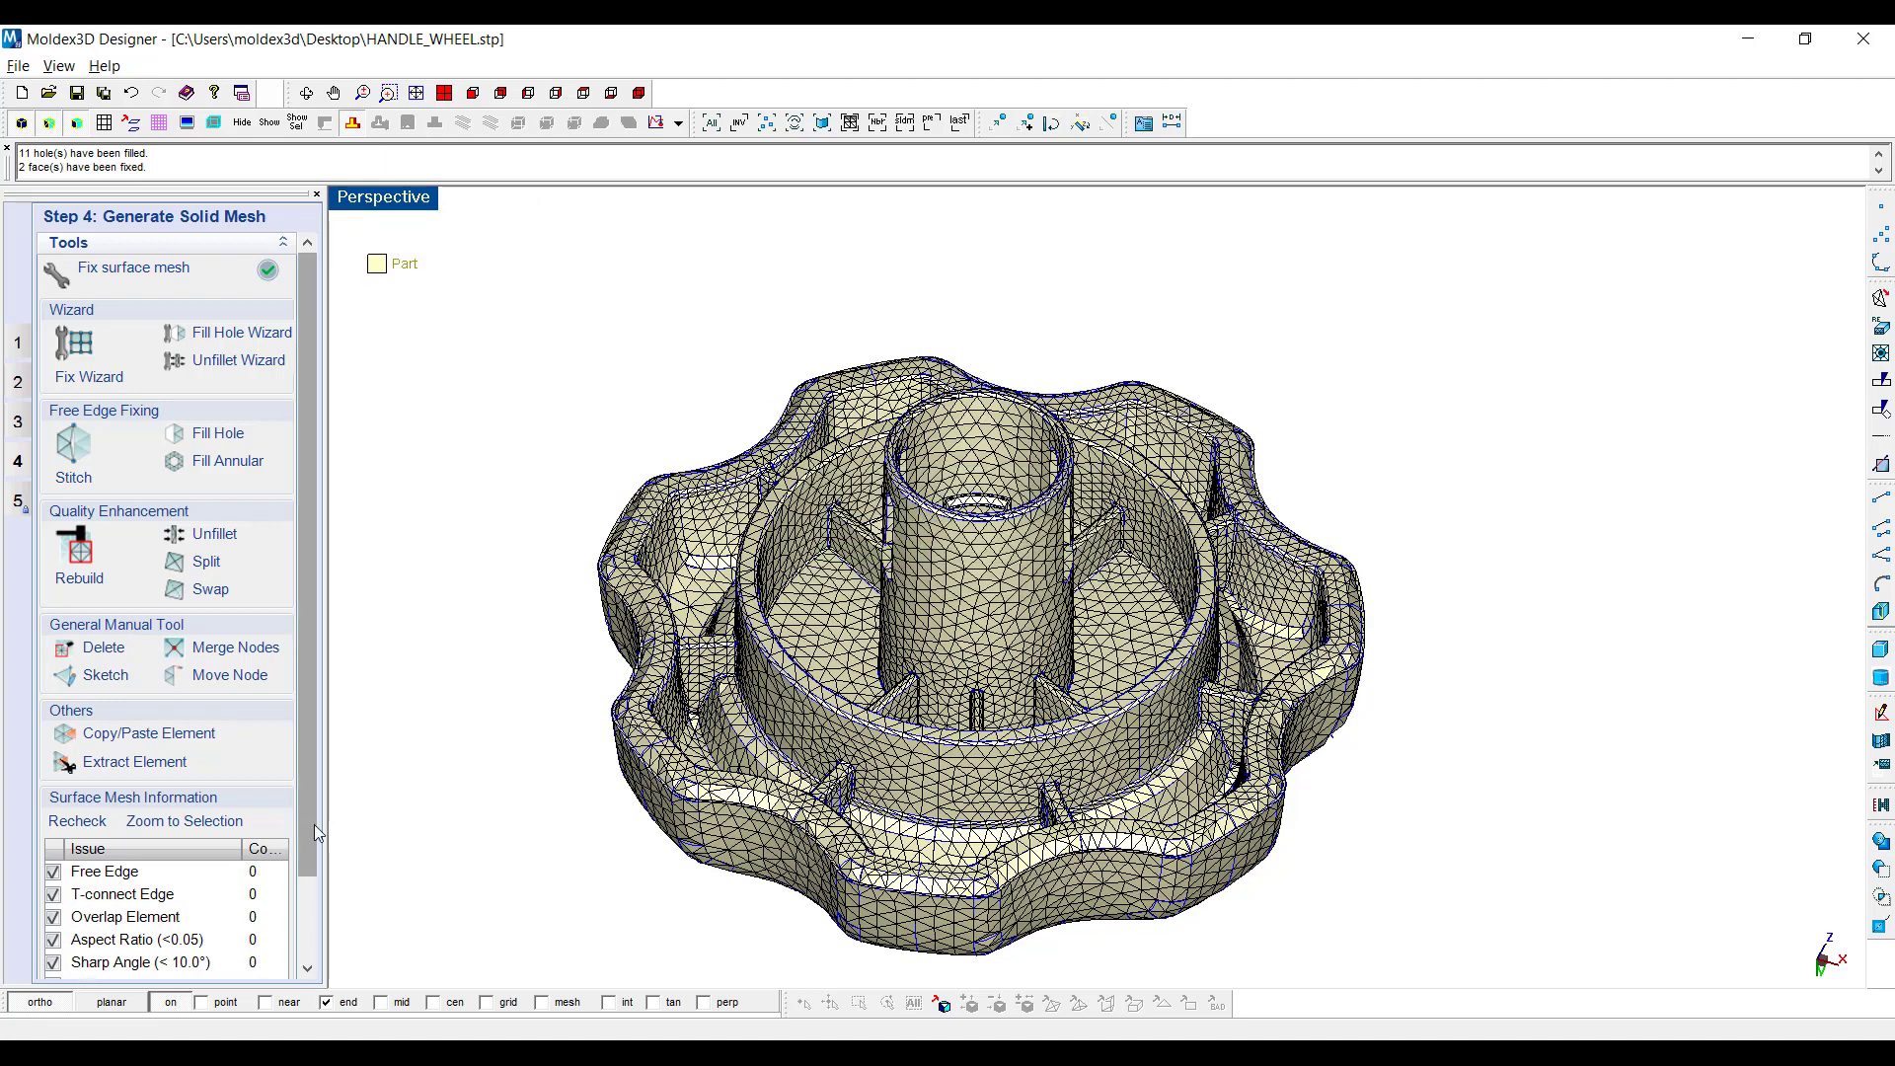
# Finish the Fix surface mesh and Generate BLM steps
pyautogui.moveTo(307, 842); pyautogui.dragTo(355, 524)
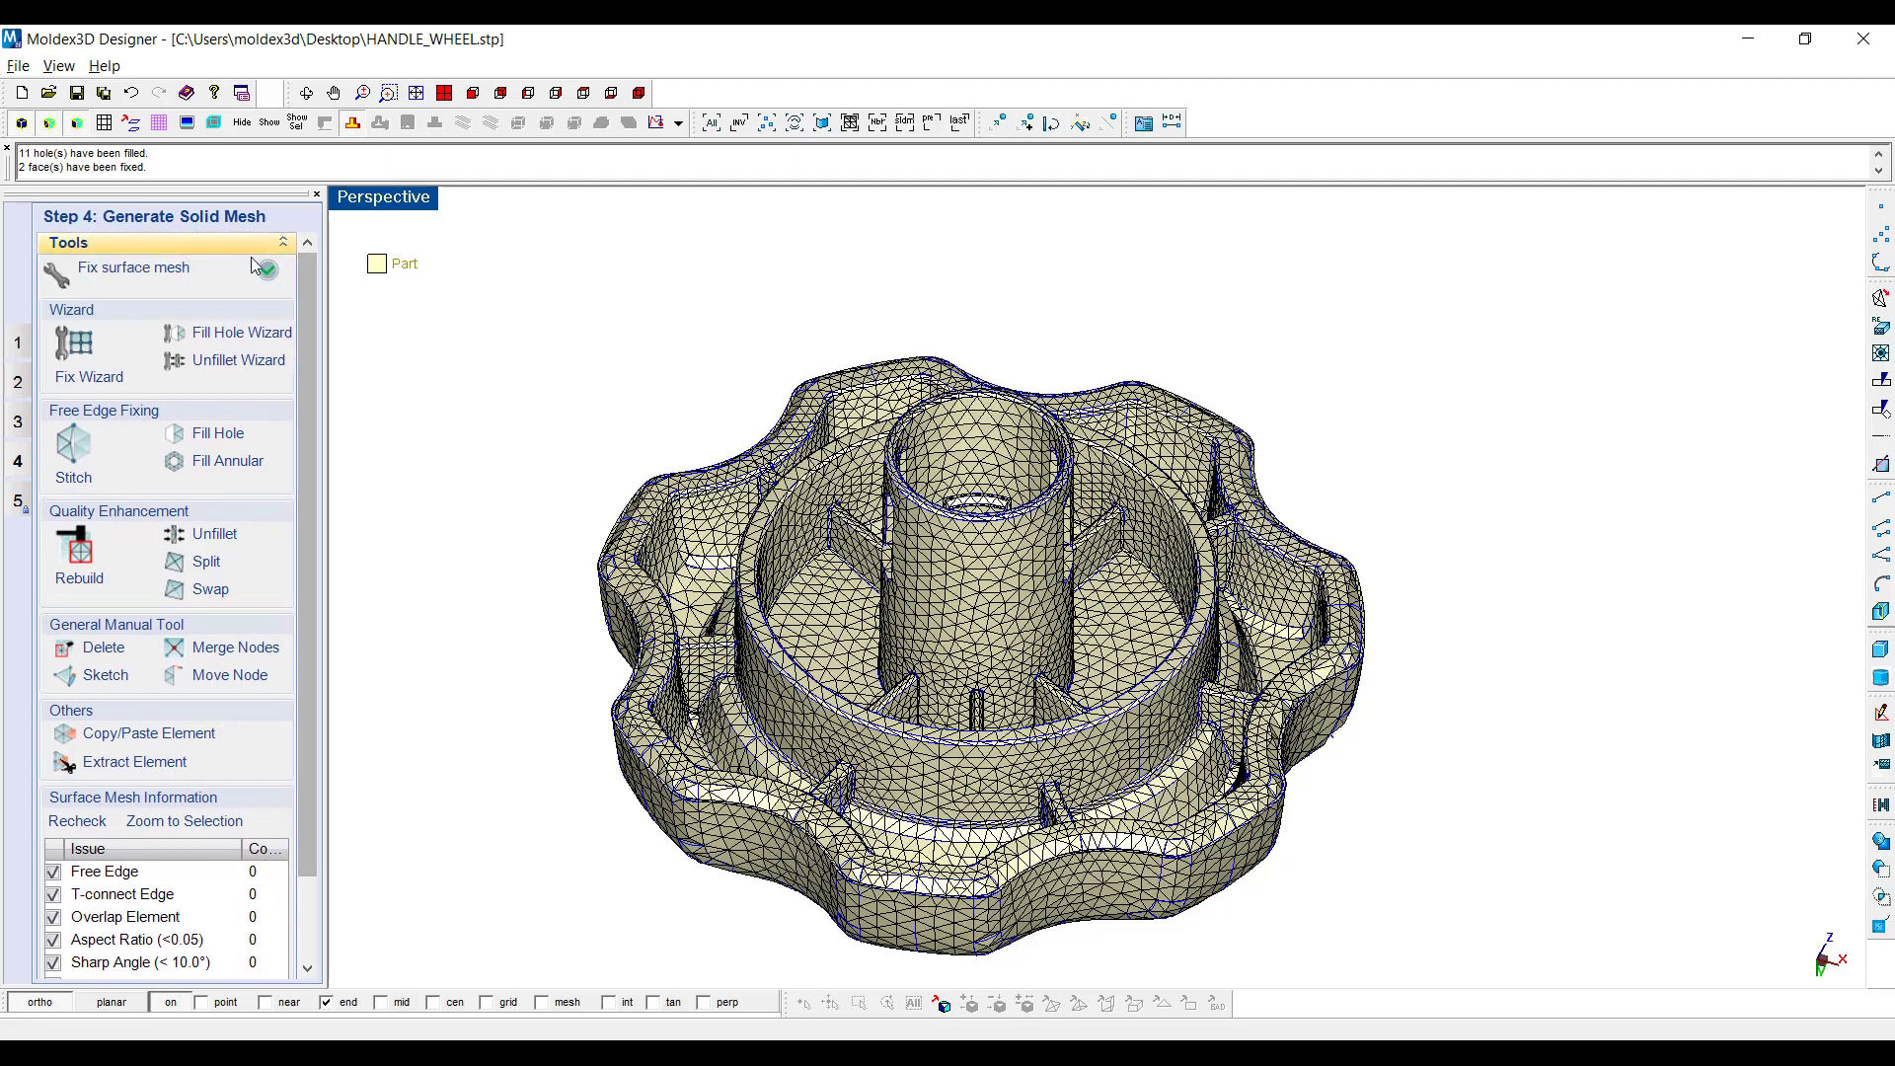
pyautogui.click(267, 273)
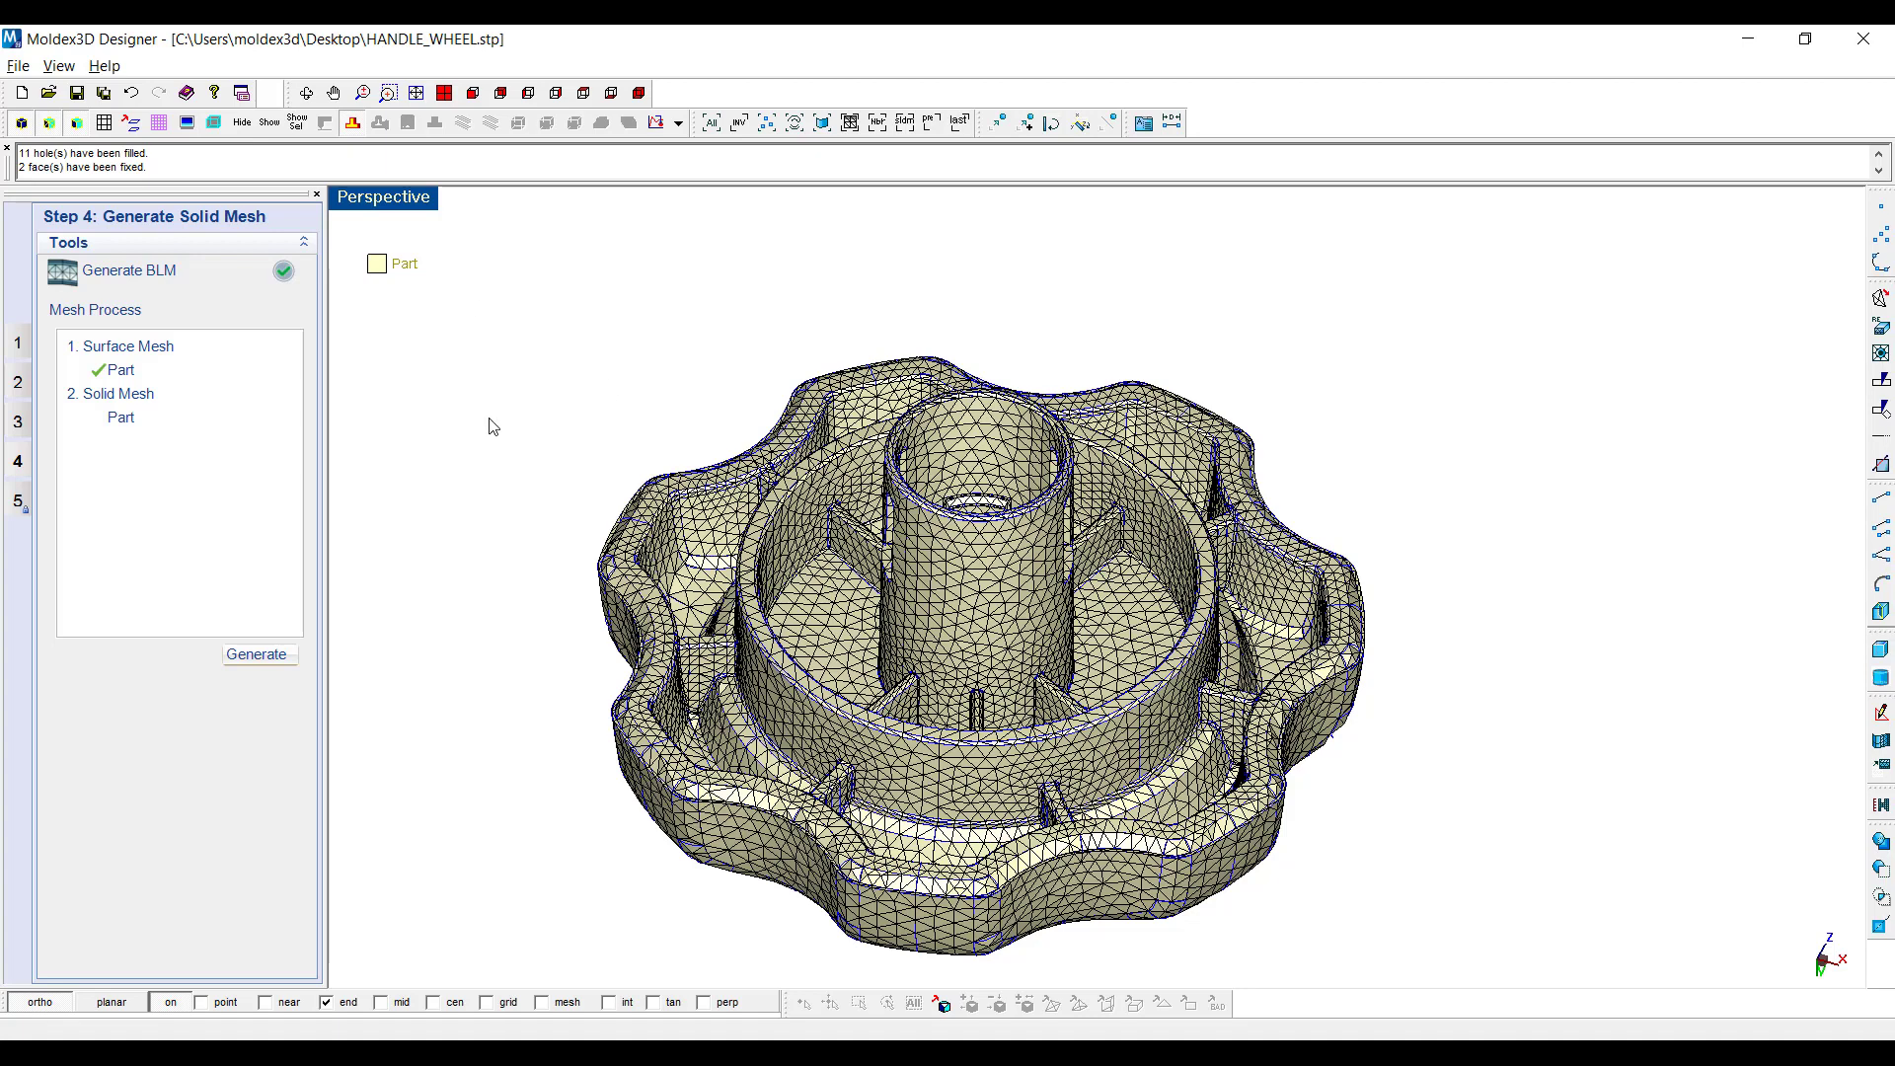
pyautogui.click(273, 274)
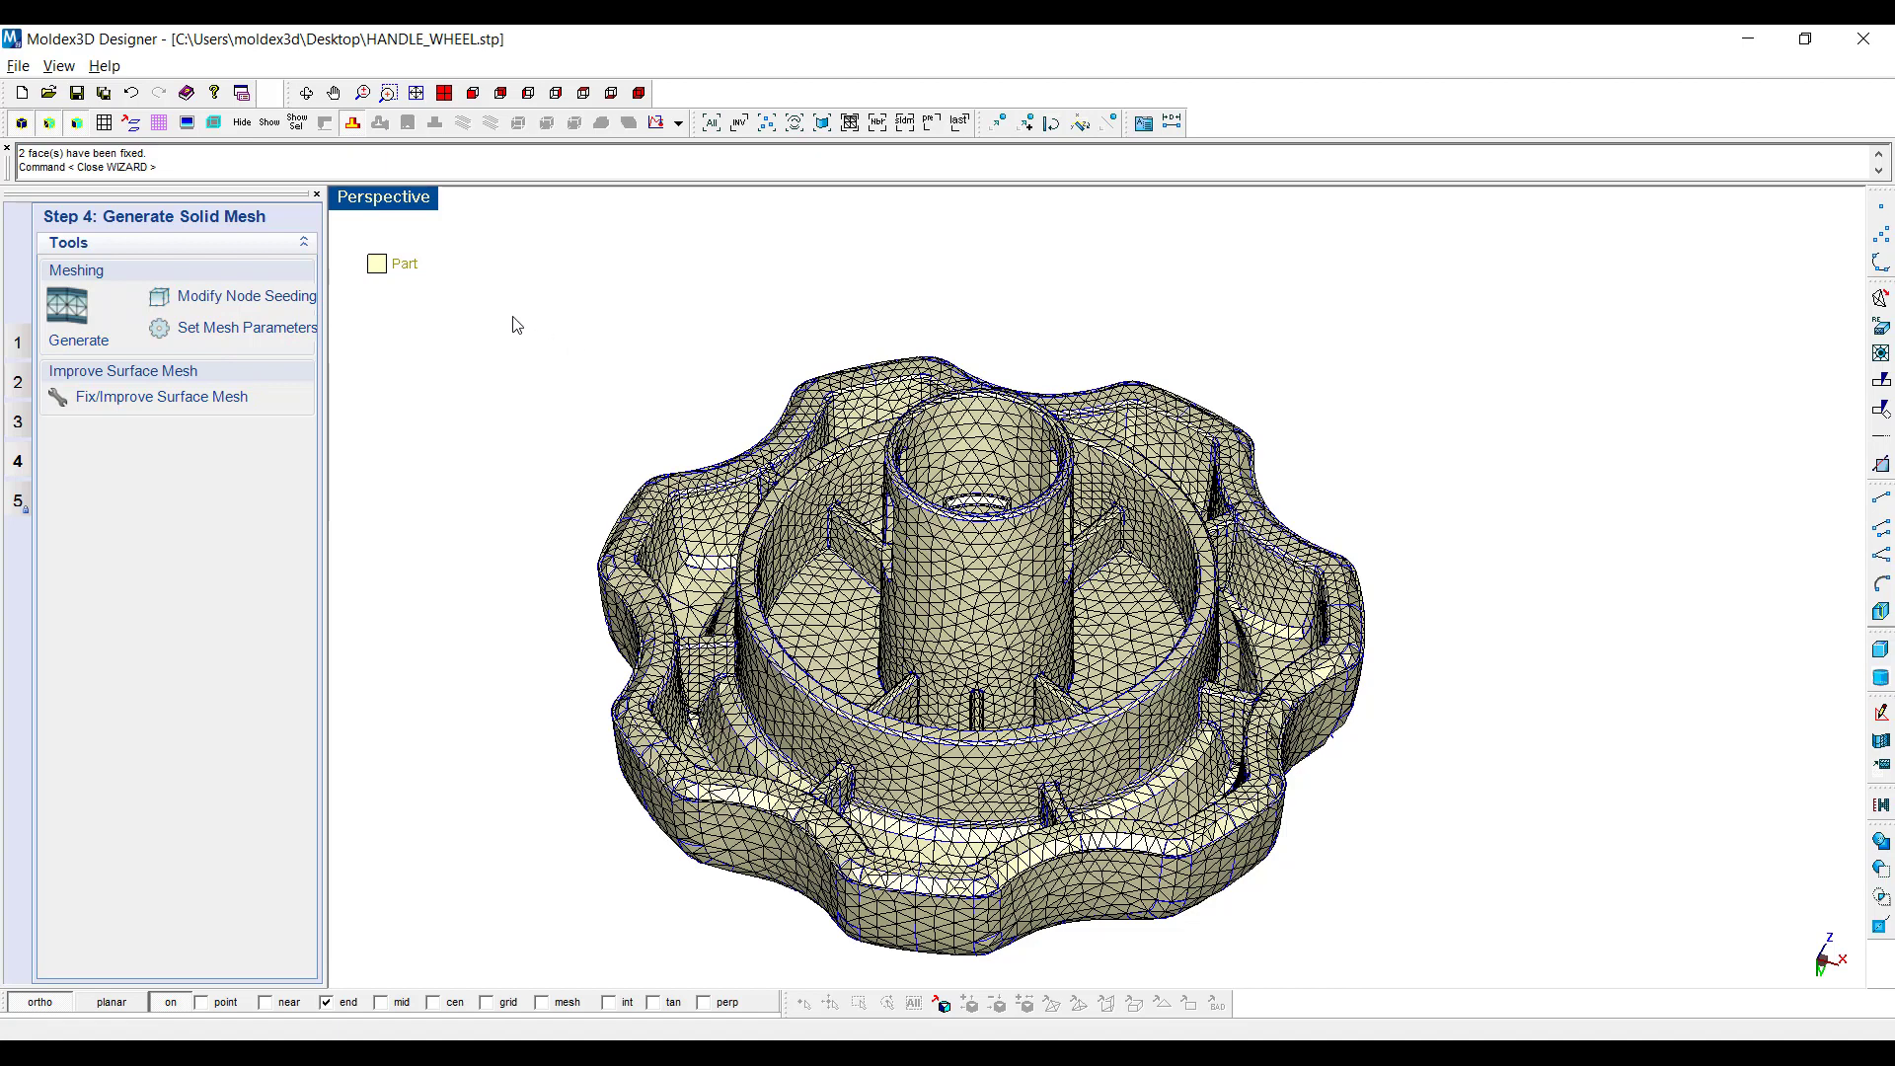
# Return to Step 1: Import Model and delete the meshed wheel part from the scene
pyautogui.click(17, 343)
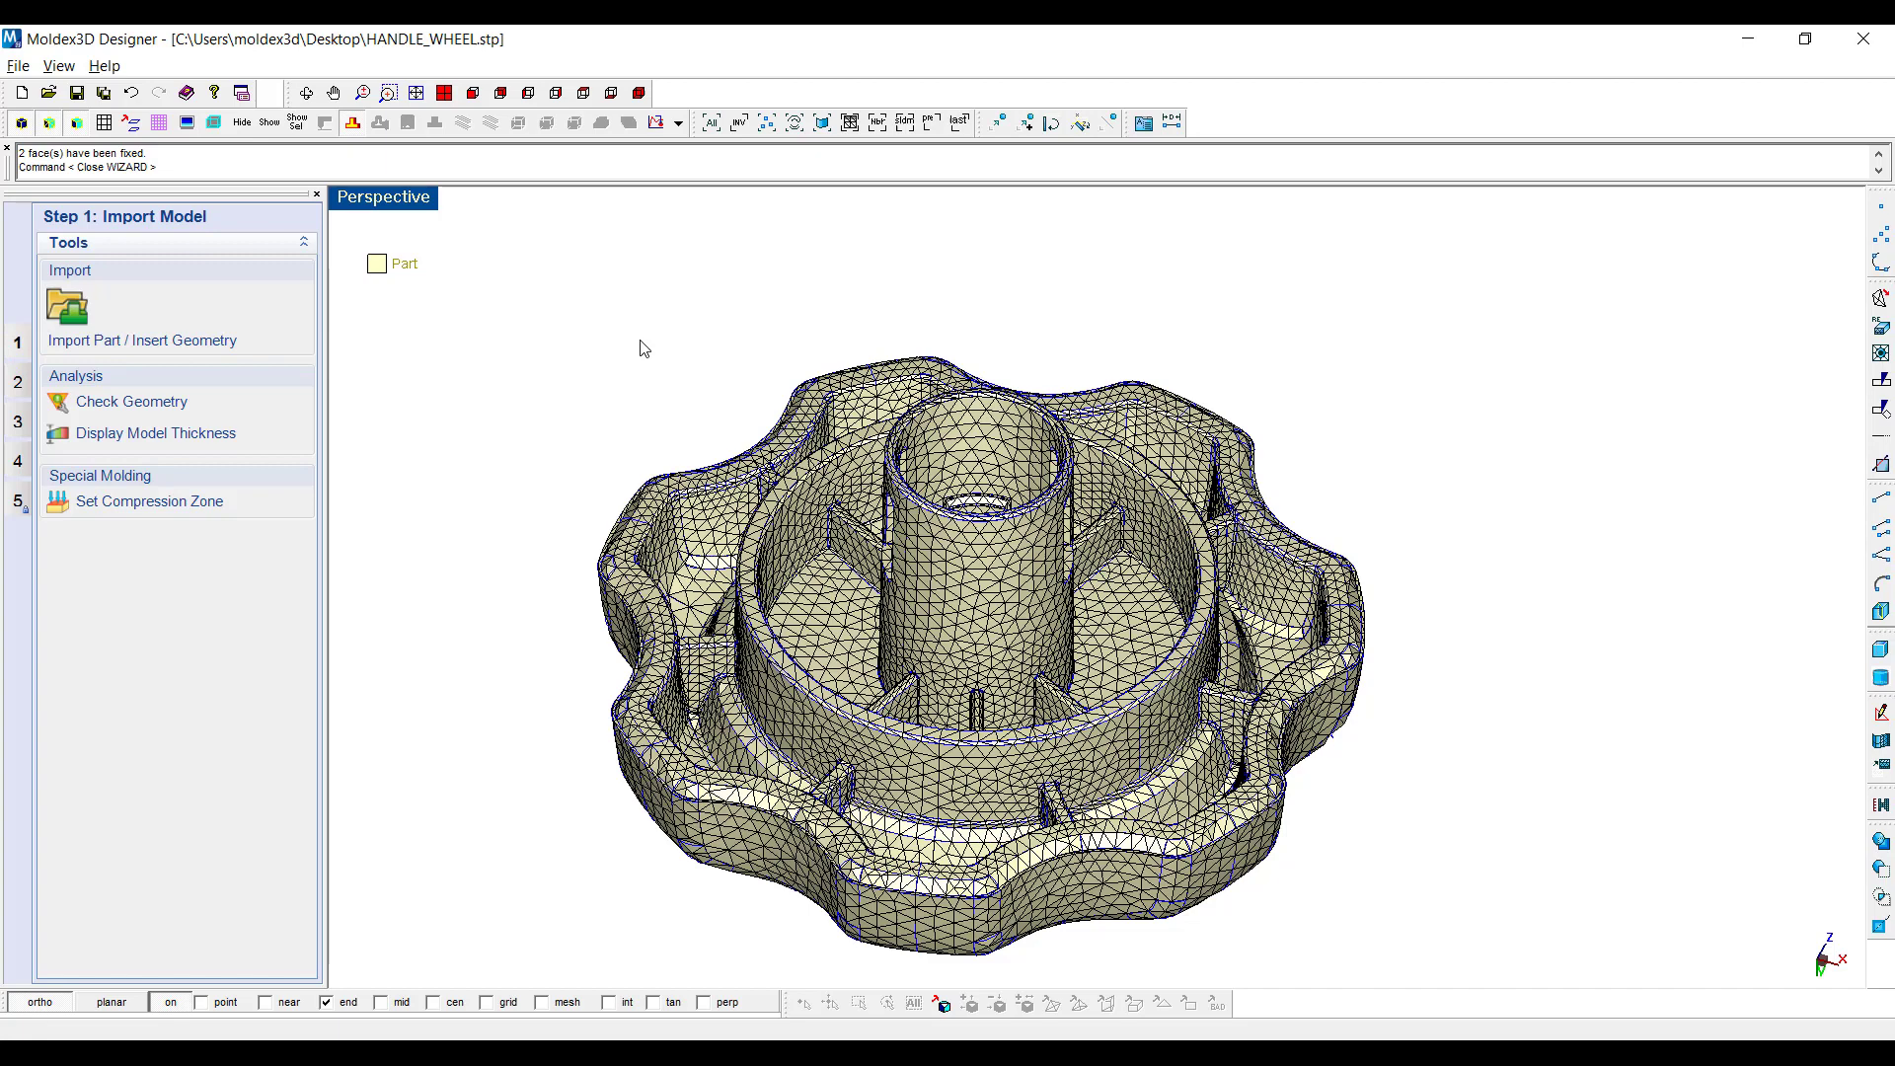
pyautogui.click(1218, 625)
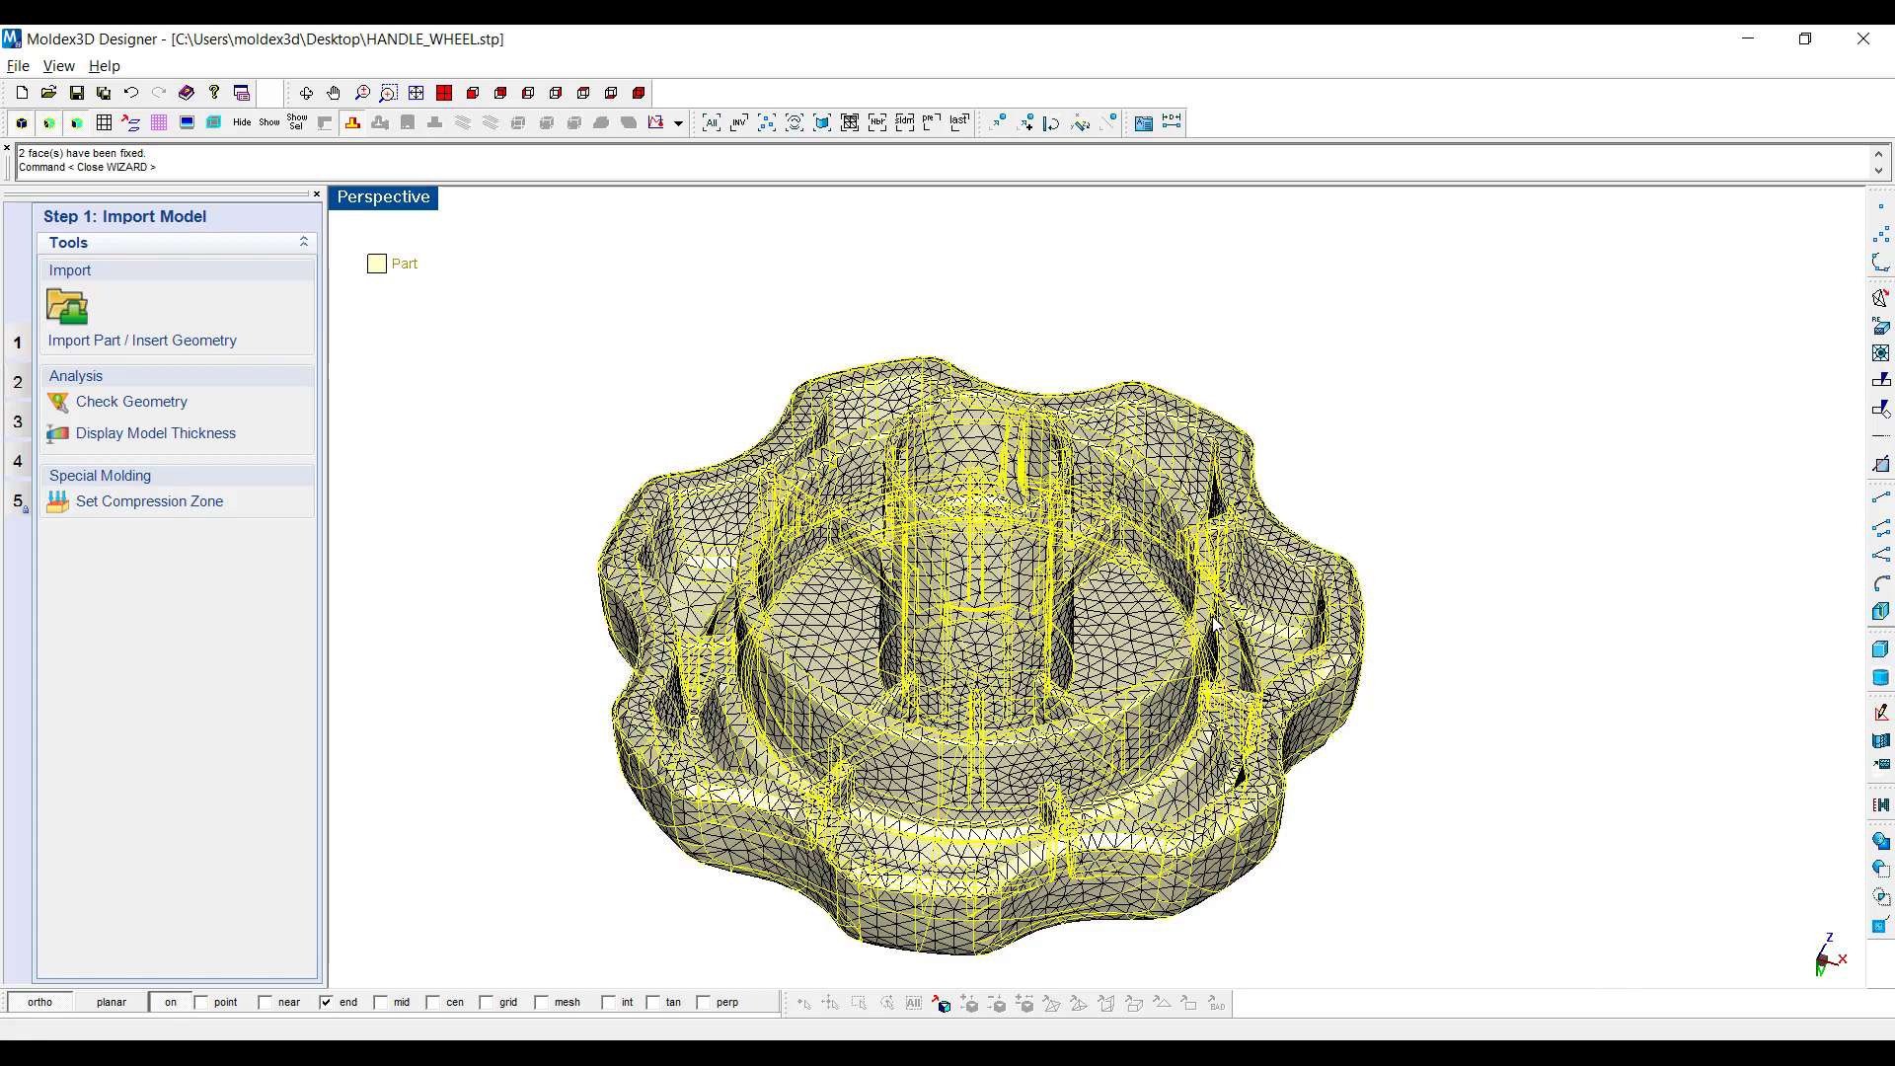
pyautogui.press('Delete')
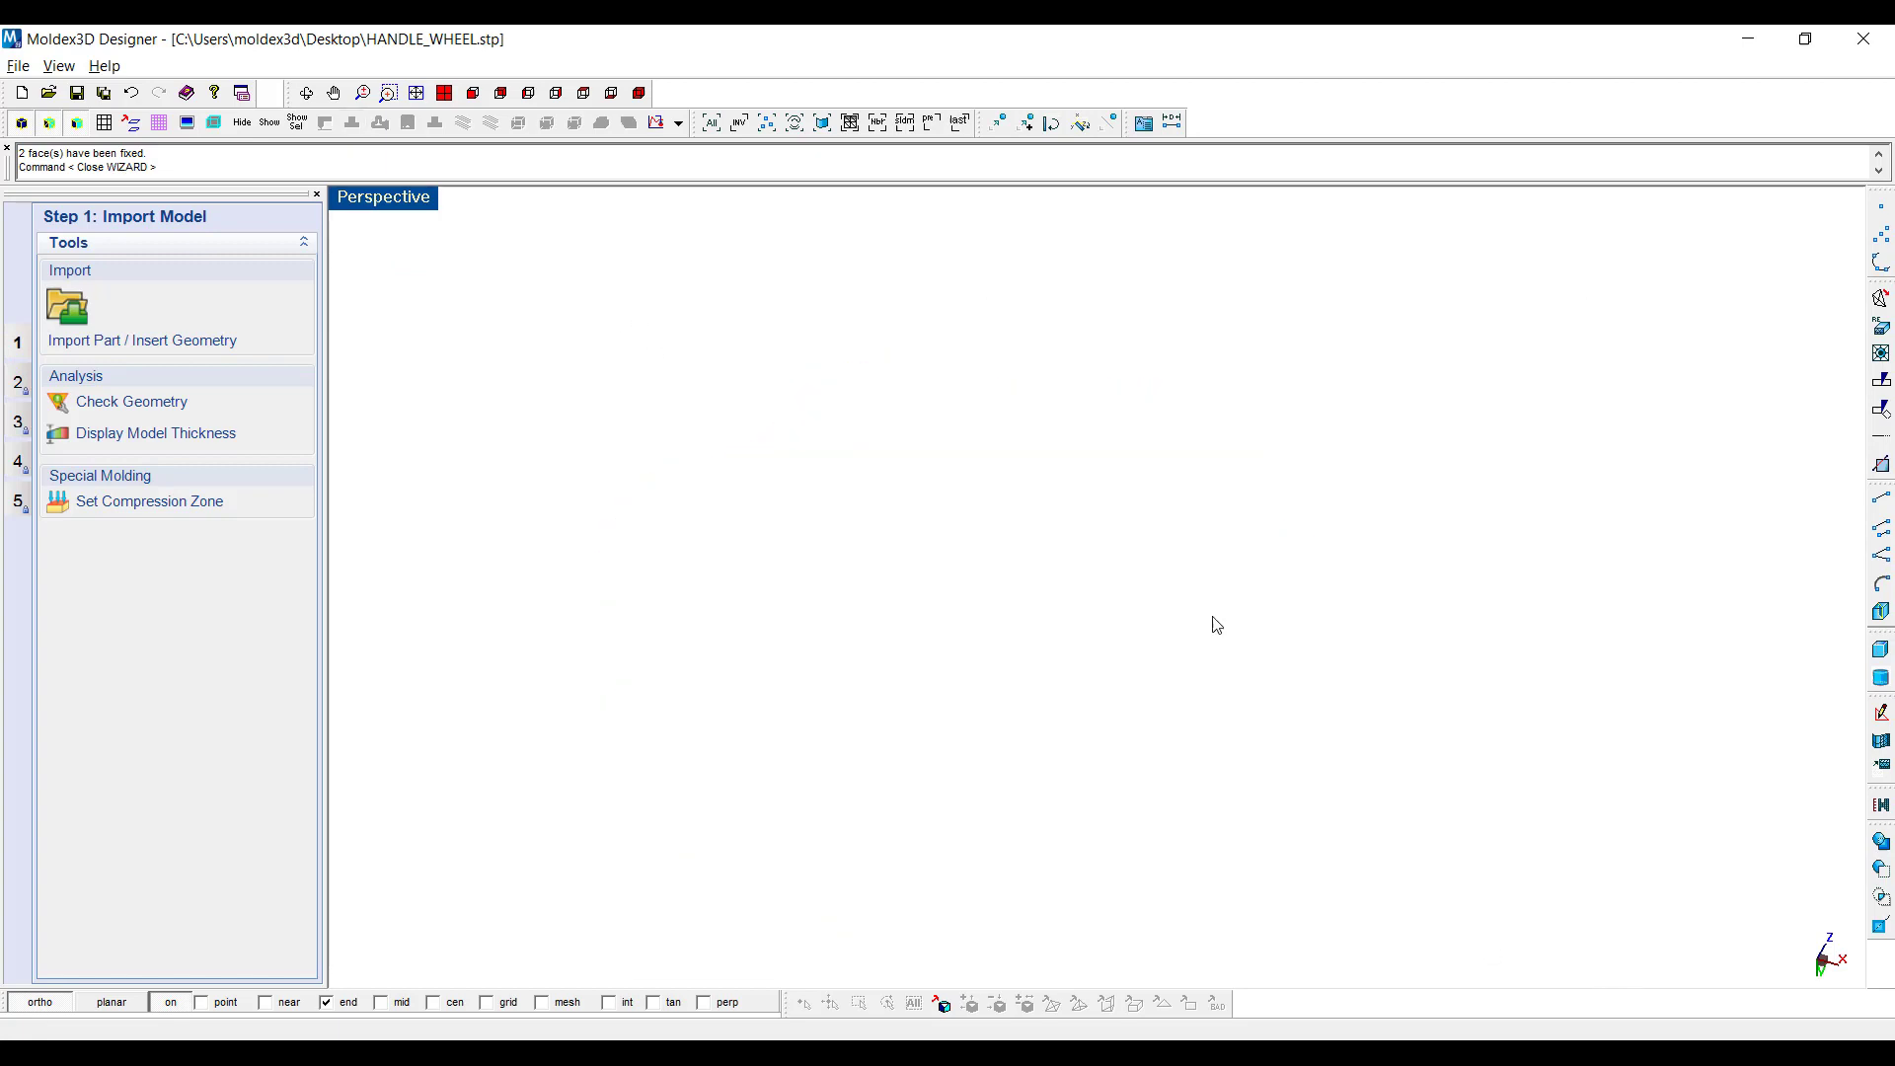
# Import the original HANDLE_WHEEL.stp, declining to save the current model
pyautogui.click(126, 310)
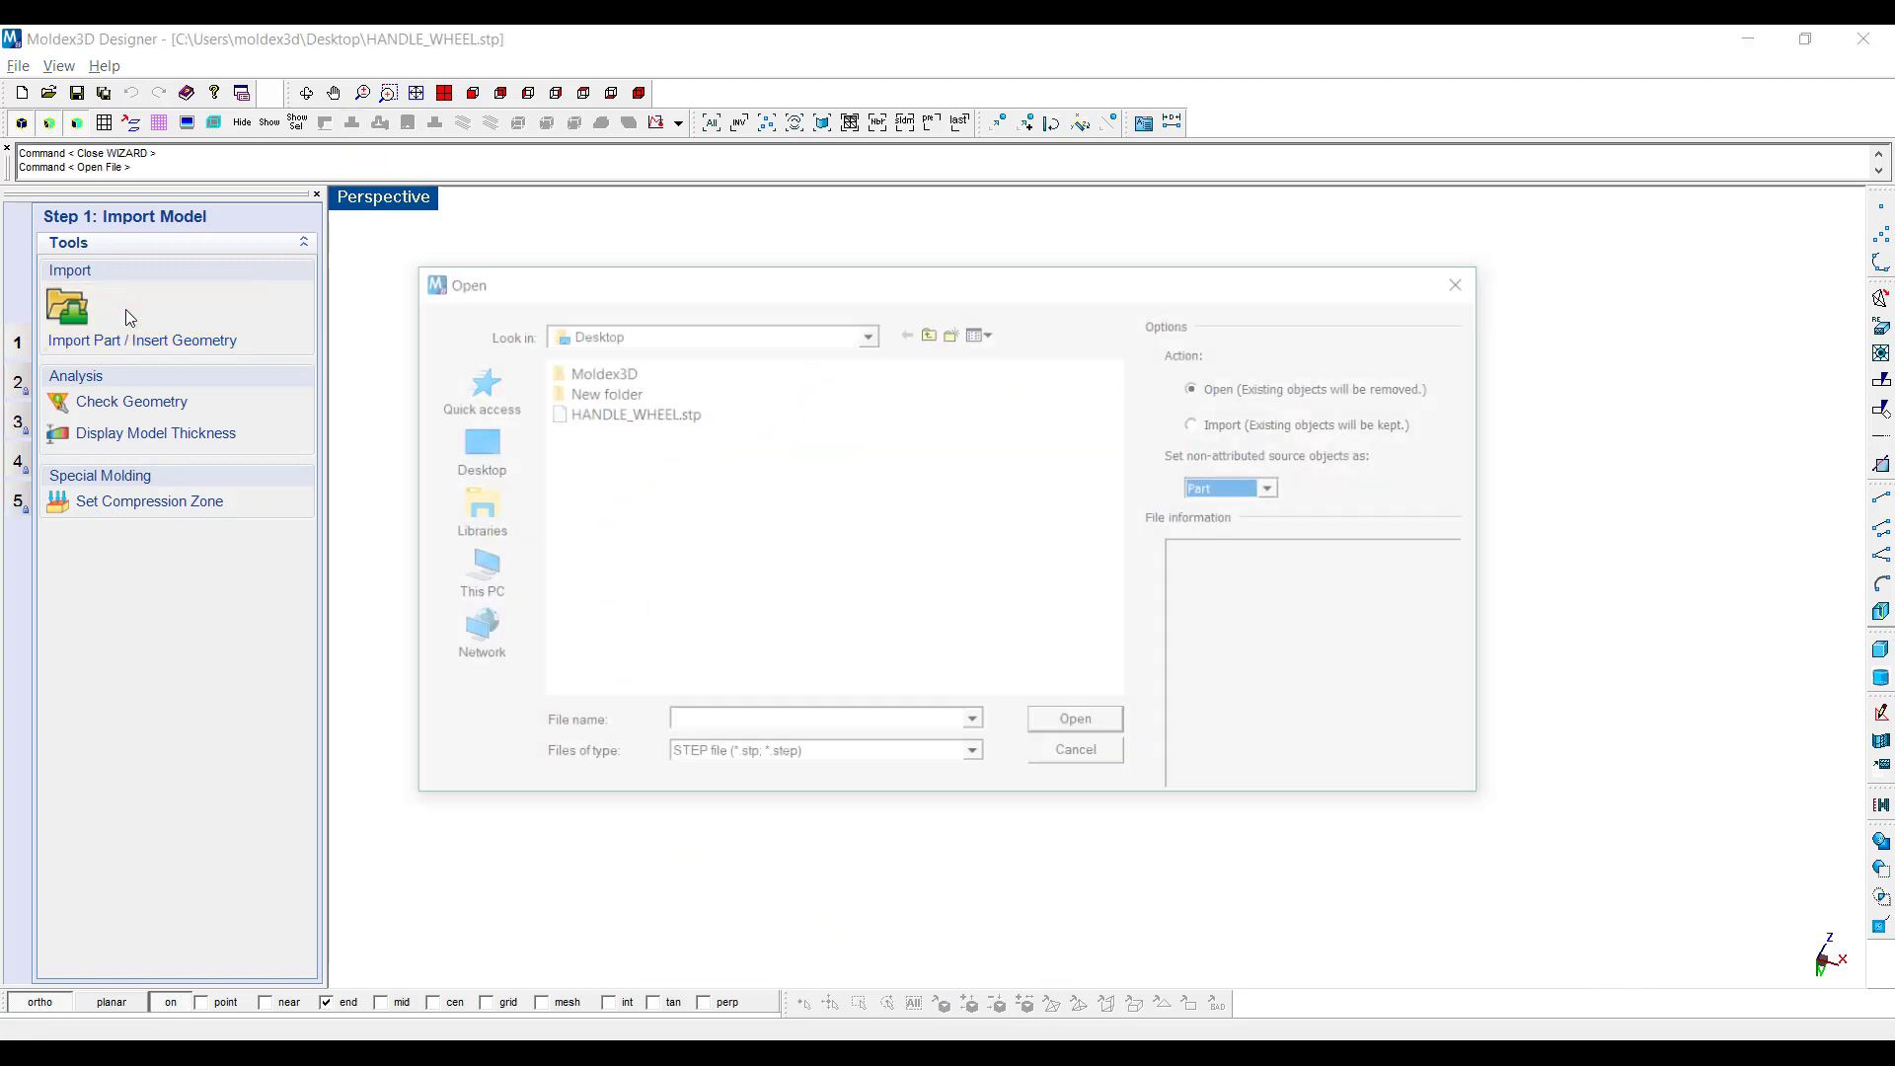
pyautogui.doubleClick(647, 413)
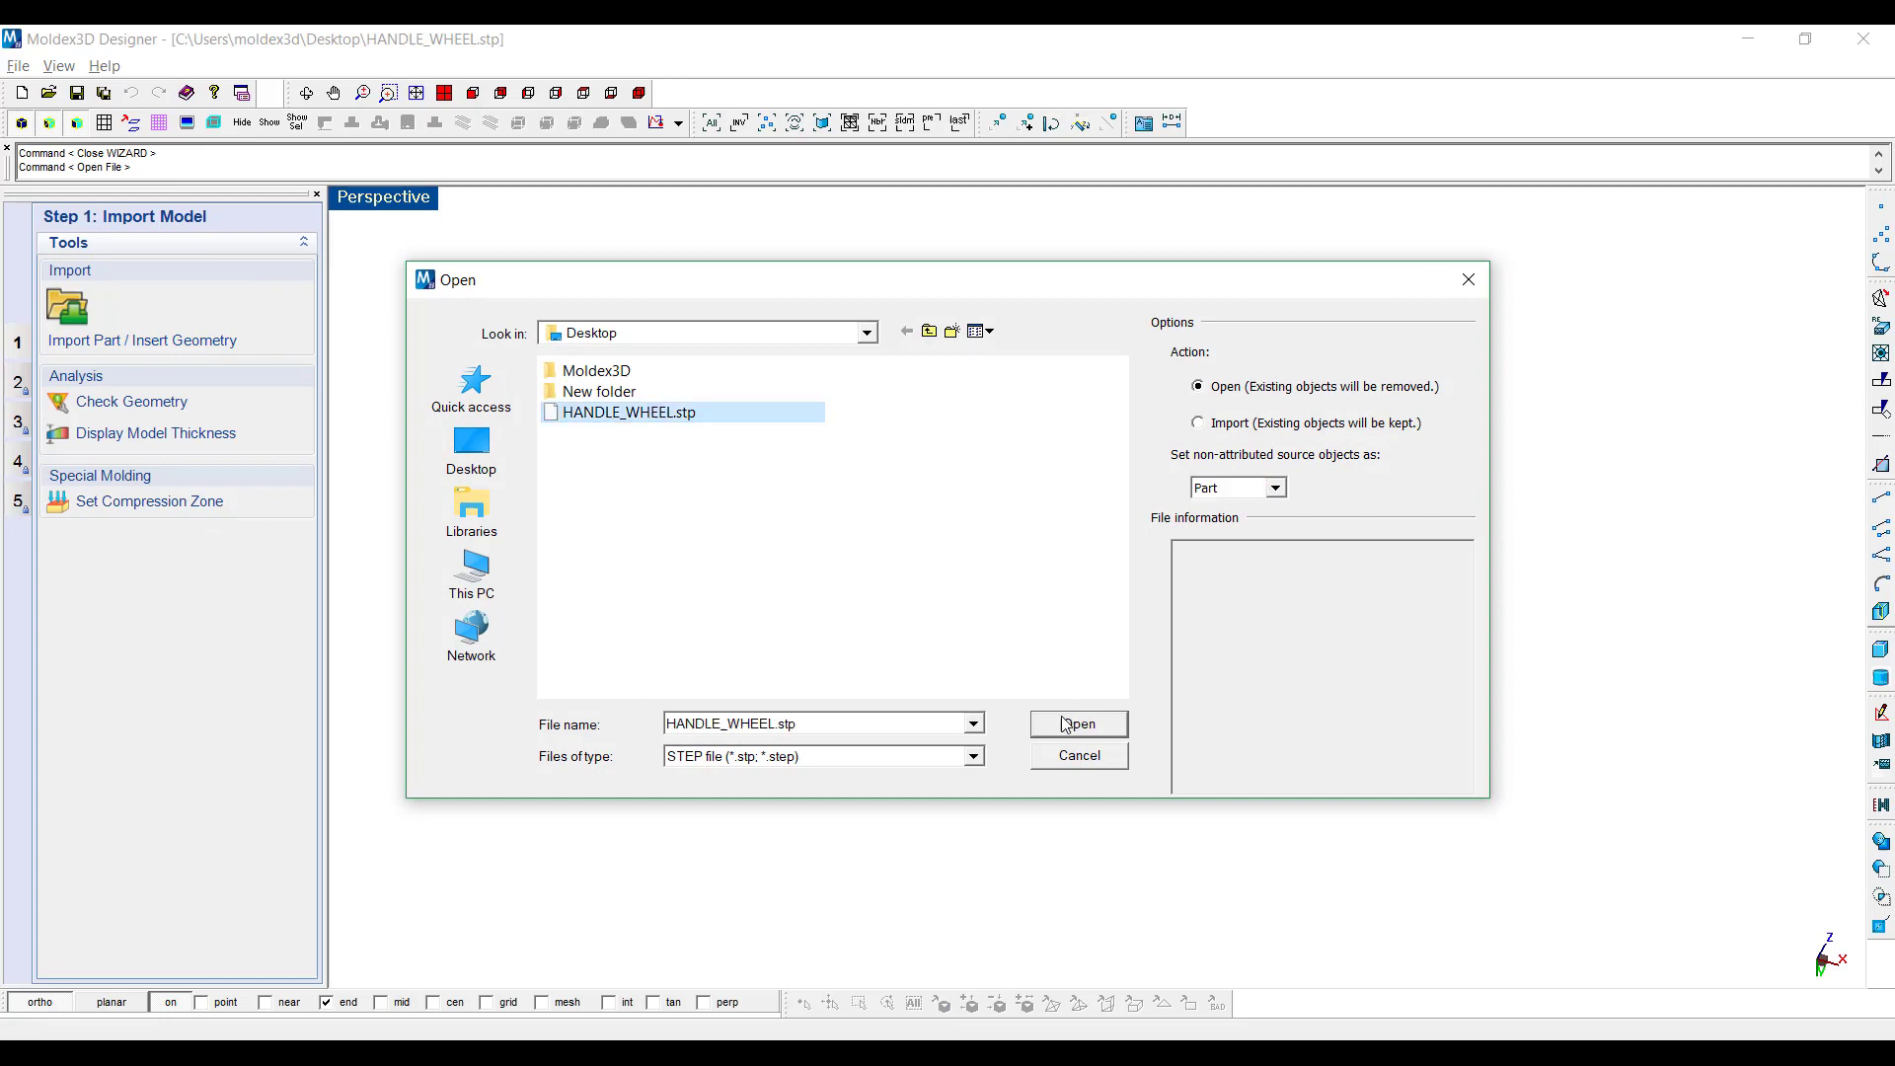
pyautogui.click(1079, 567)
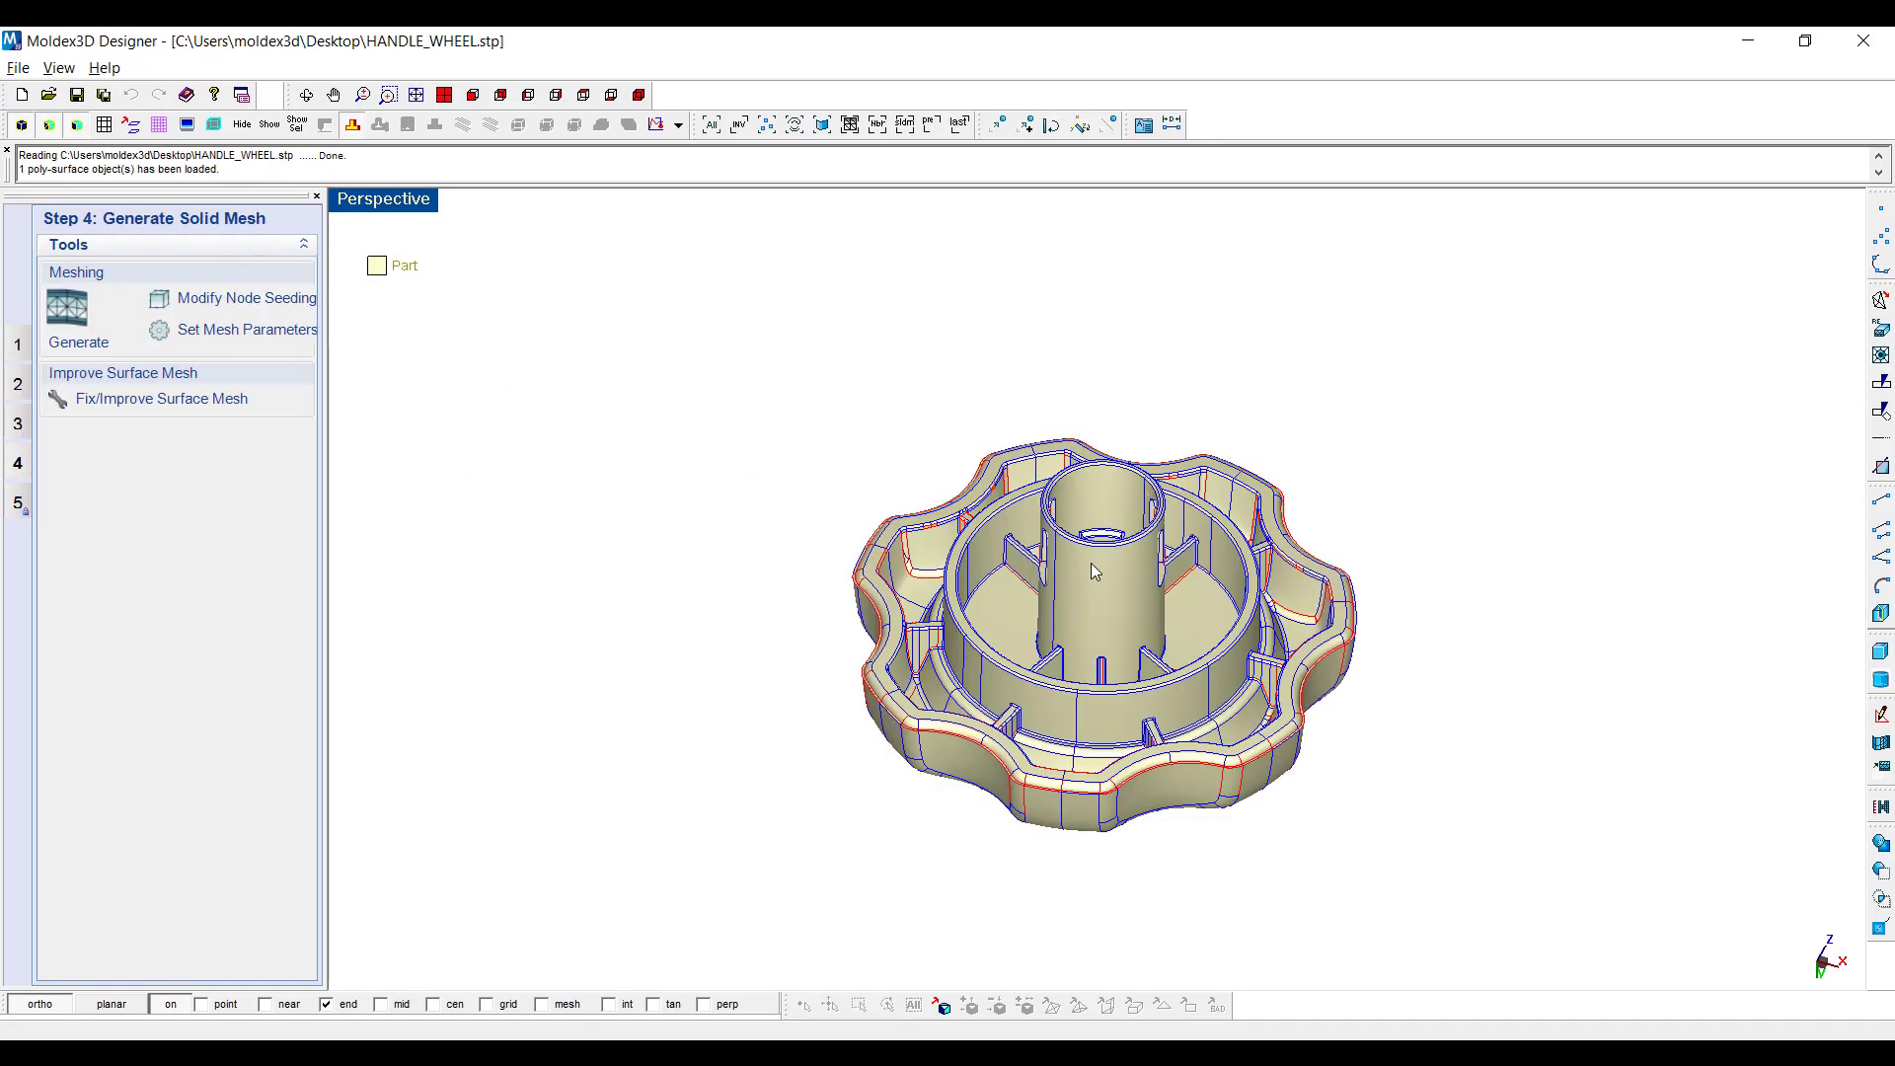
# Set the global node-seeding mesh size to 3 and generate the wheel's surface mesh
pyautogui.click(258, 300)
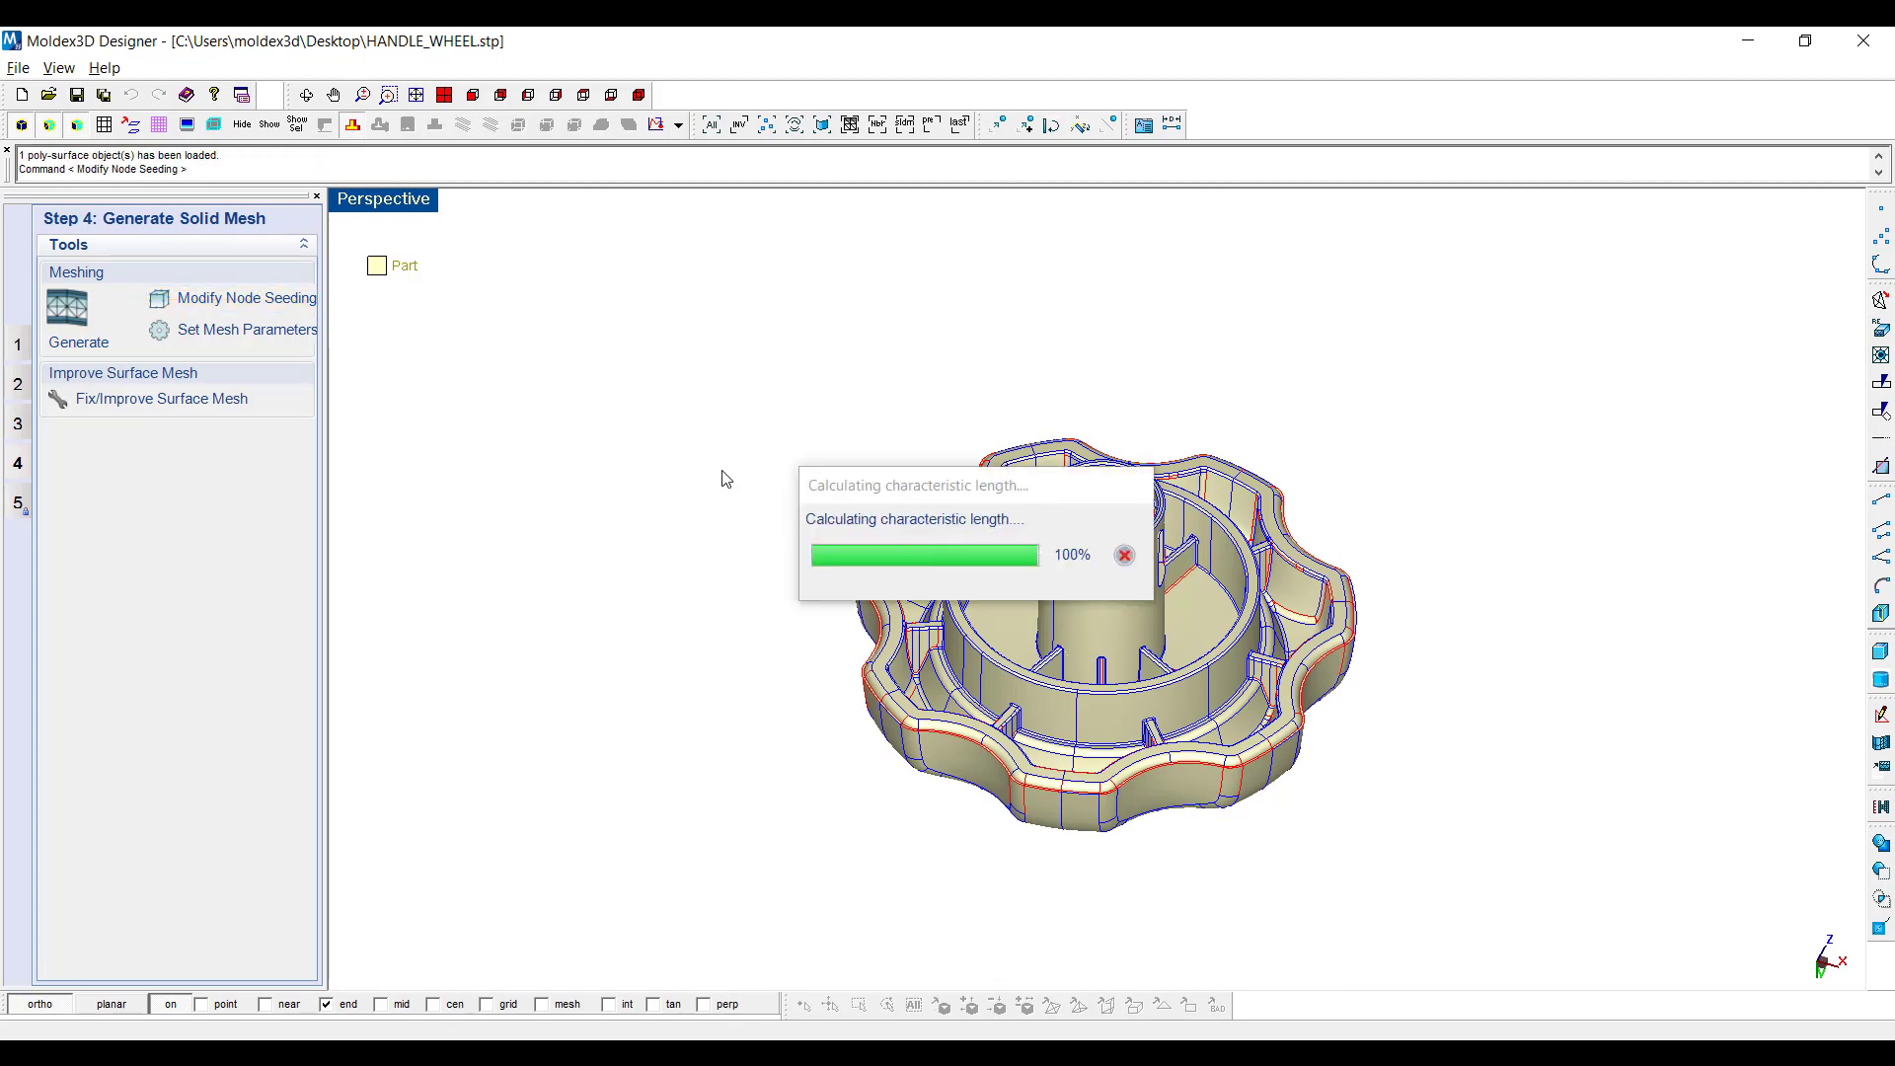
pyautogui.doubleClick(199, 376)
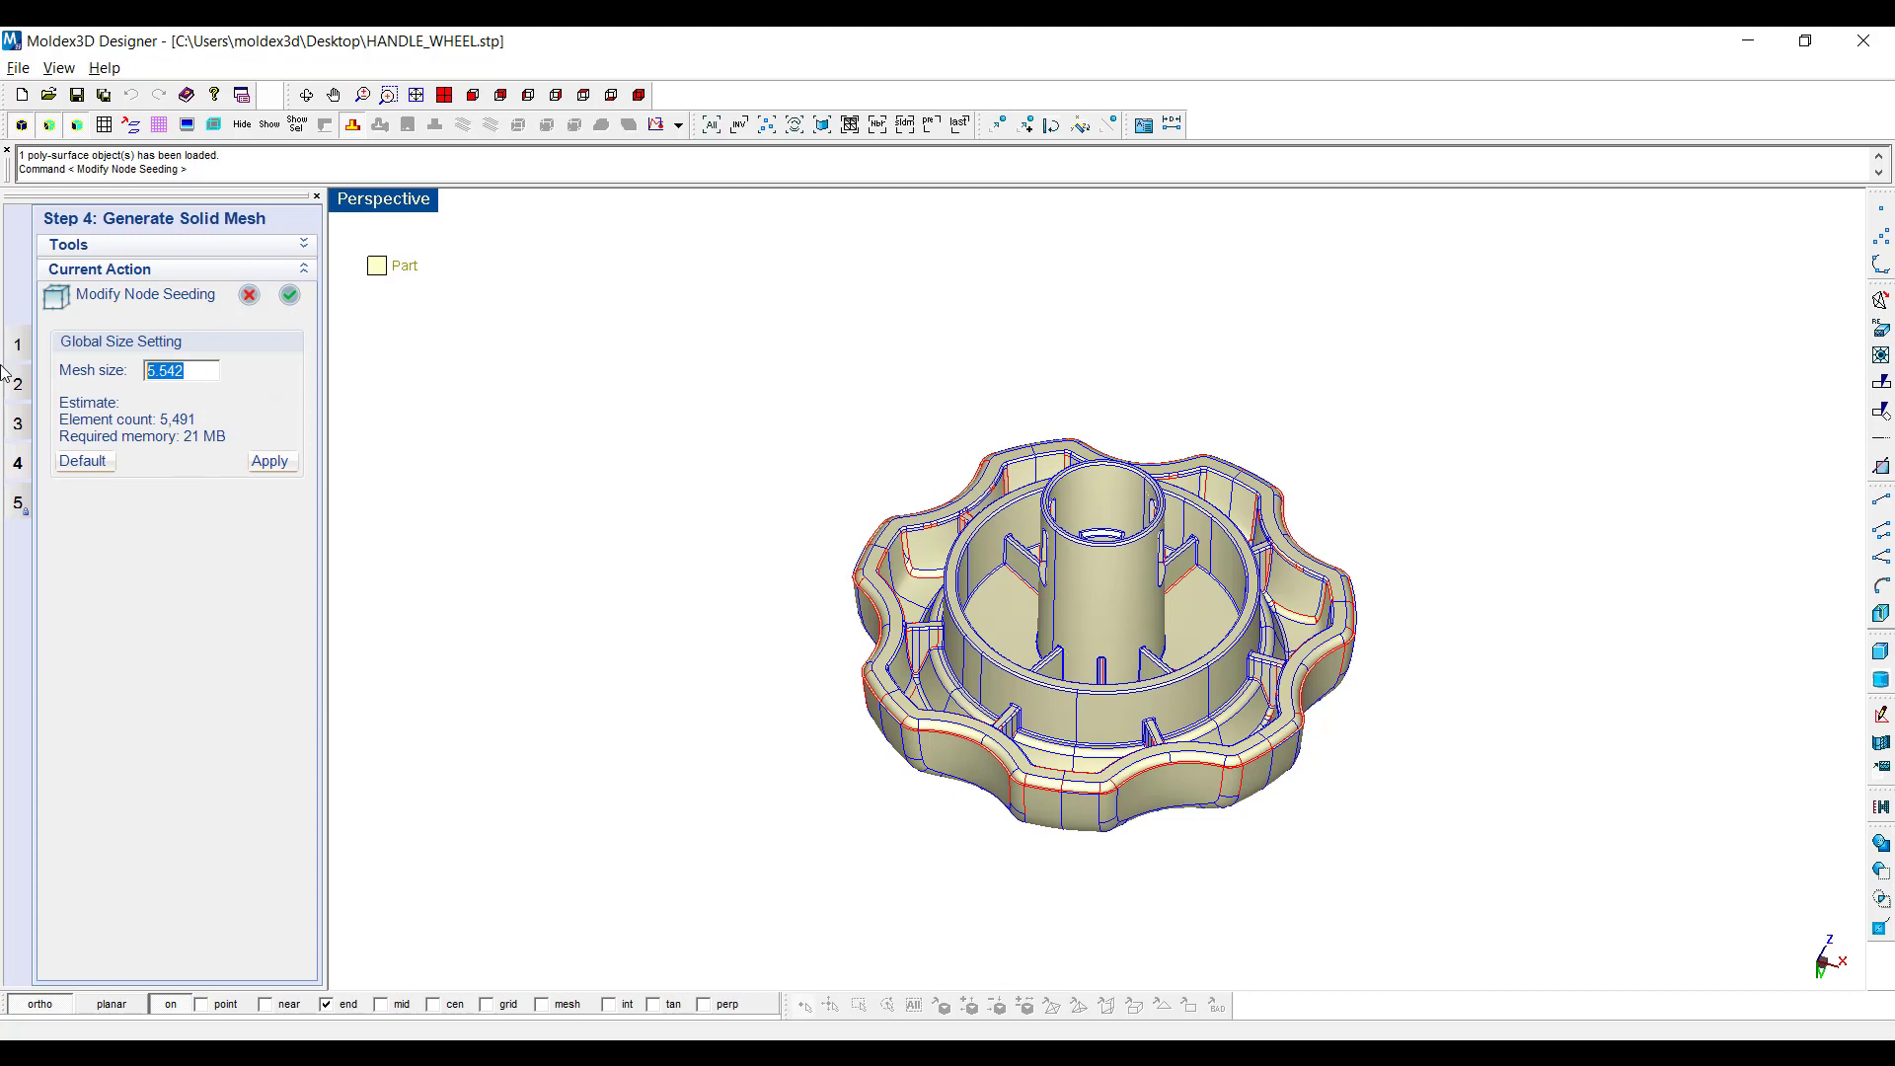
pyautogui.write('3')
pyautogui.click(271, 461)
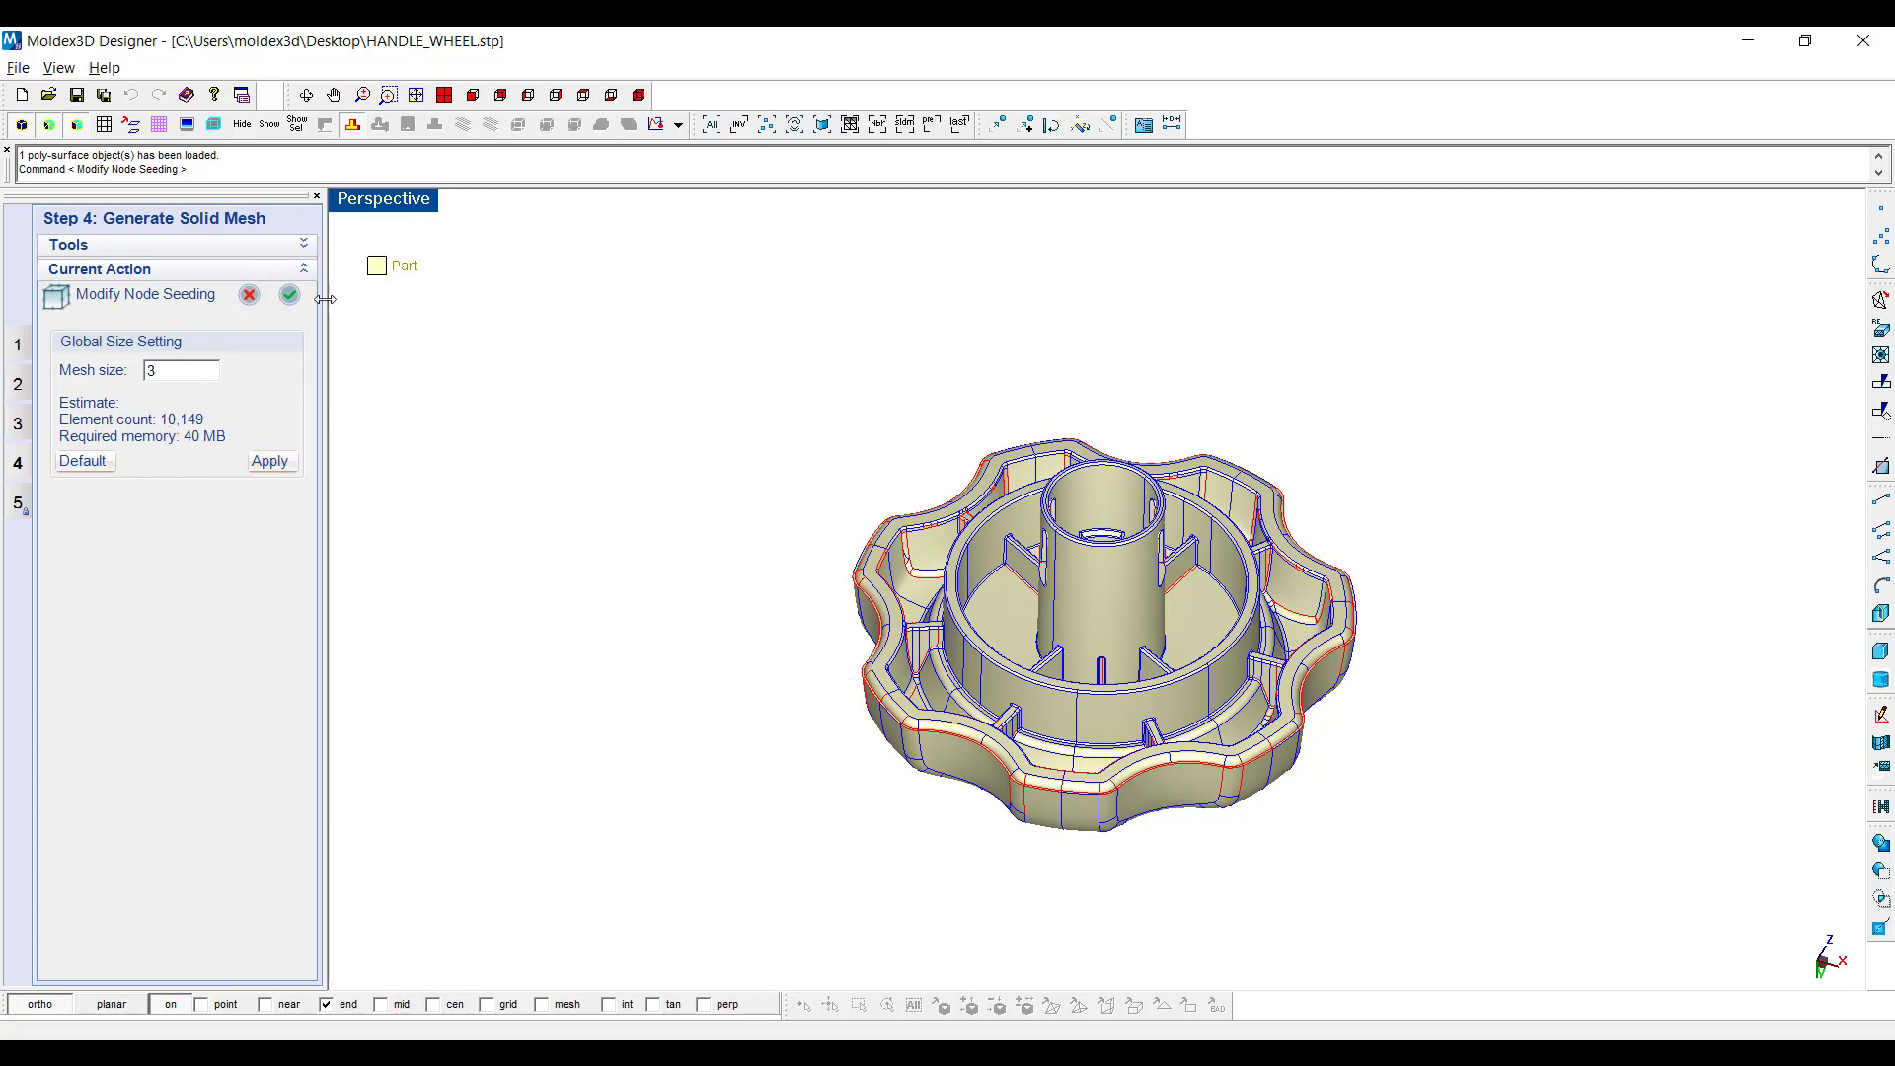
pyautogui.click(290, 294)
pyautogui.click(289, 295)
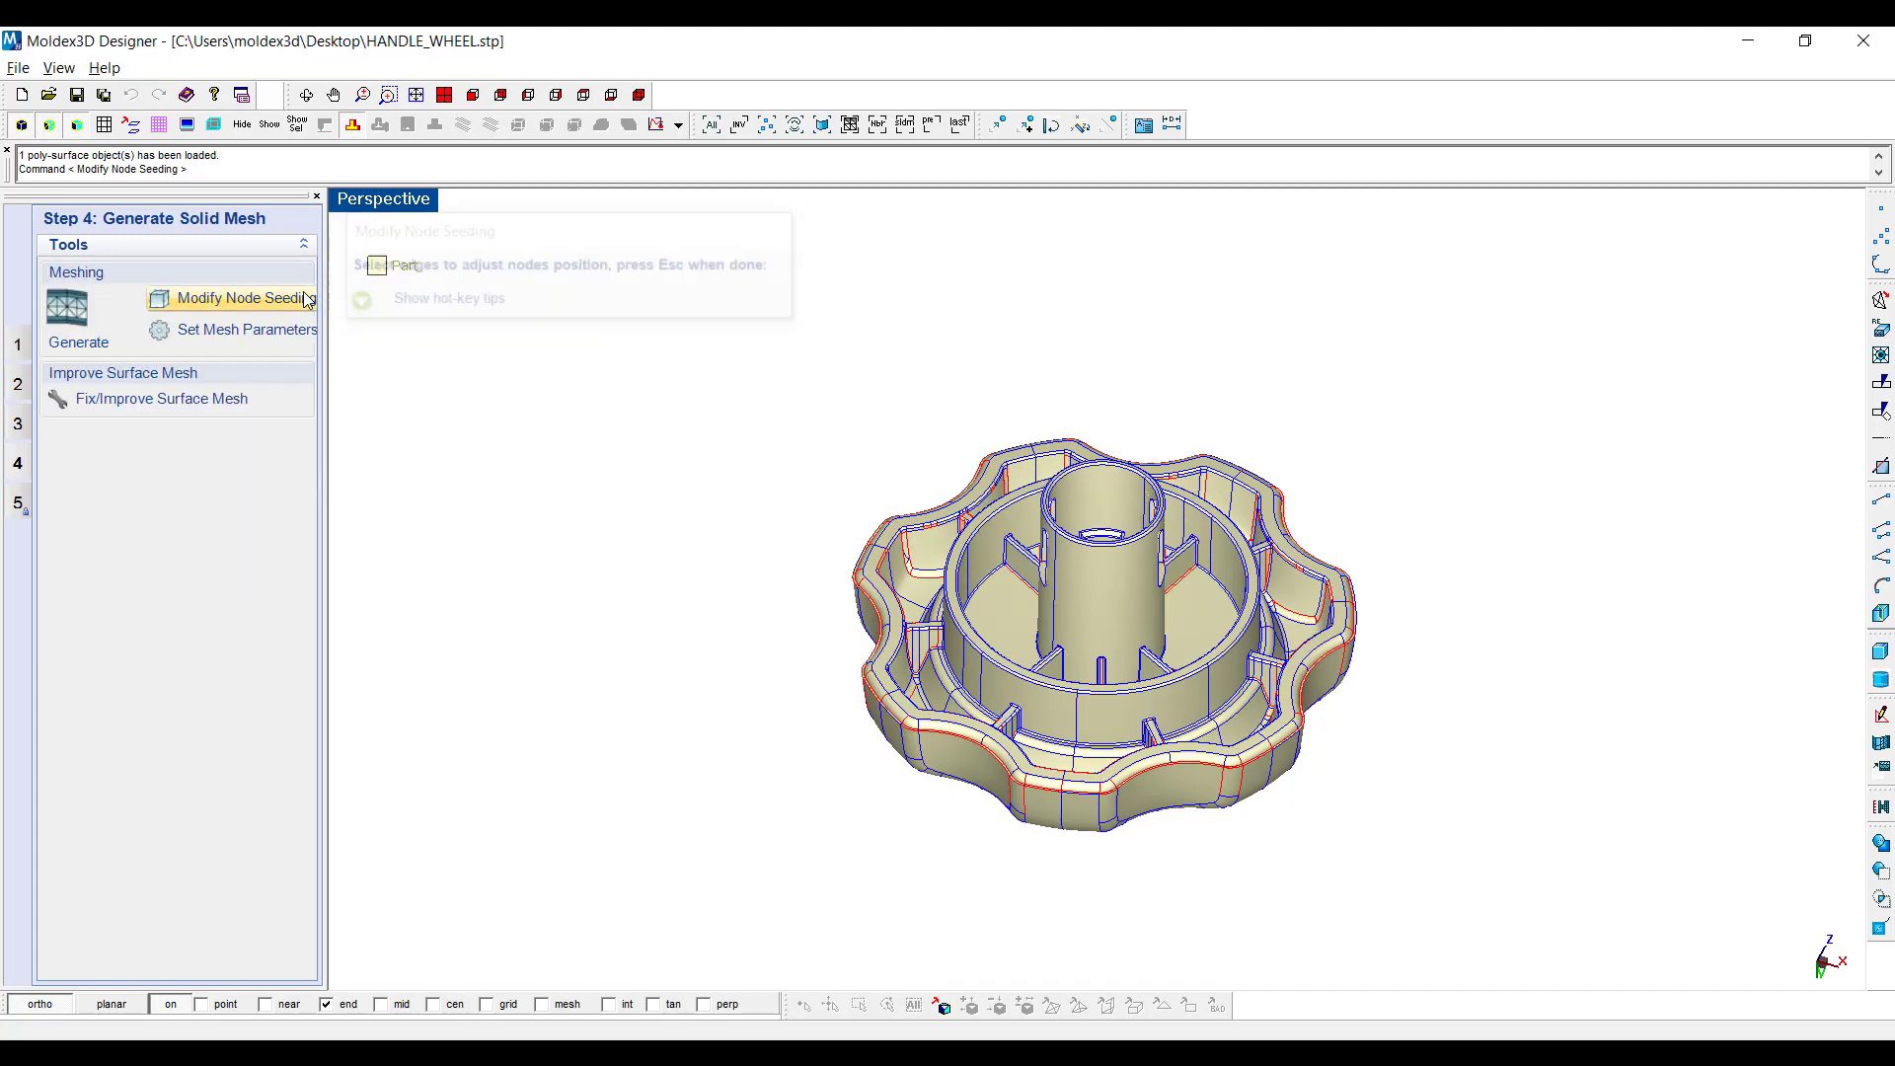
pyautogui.click(84, 335)
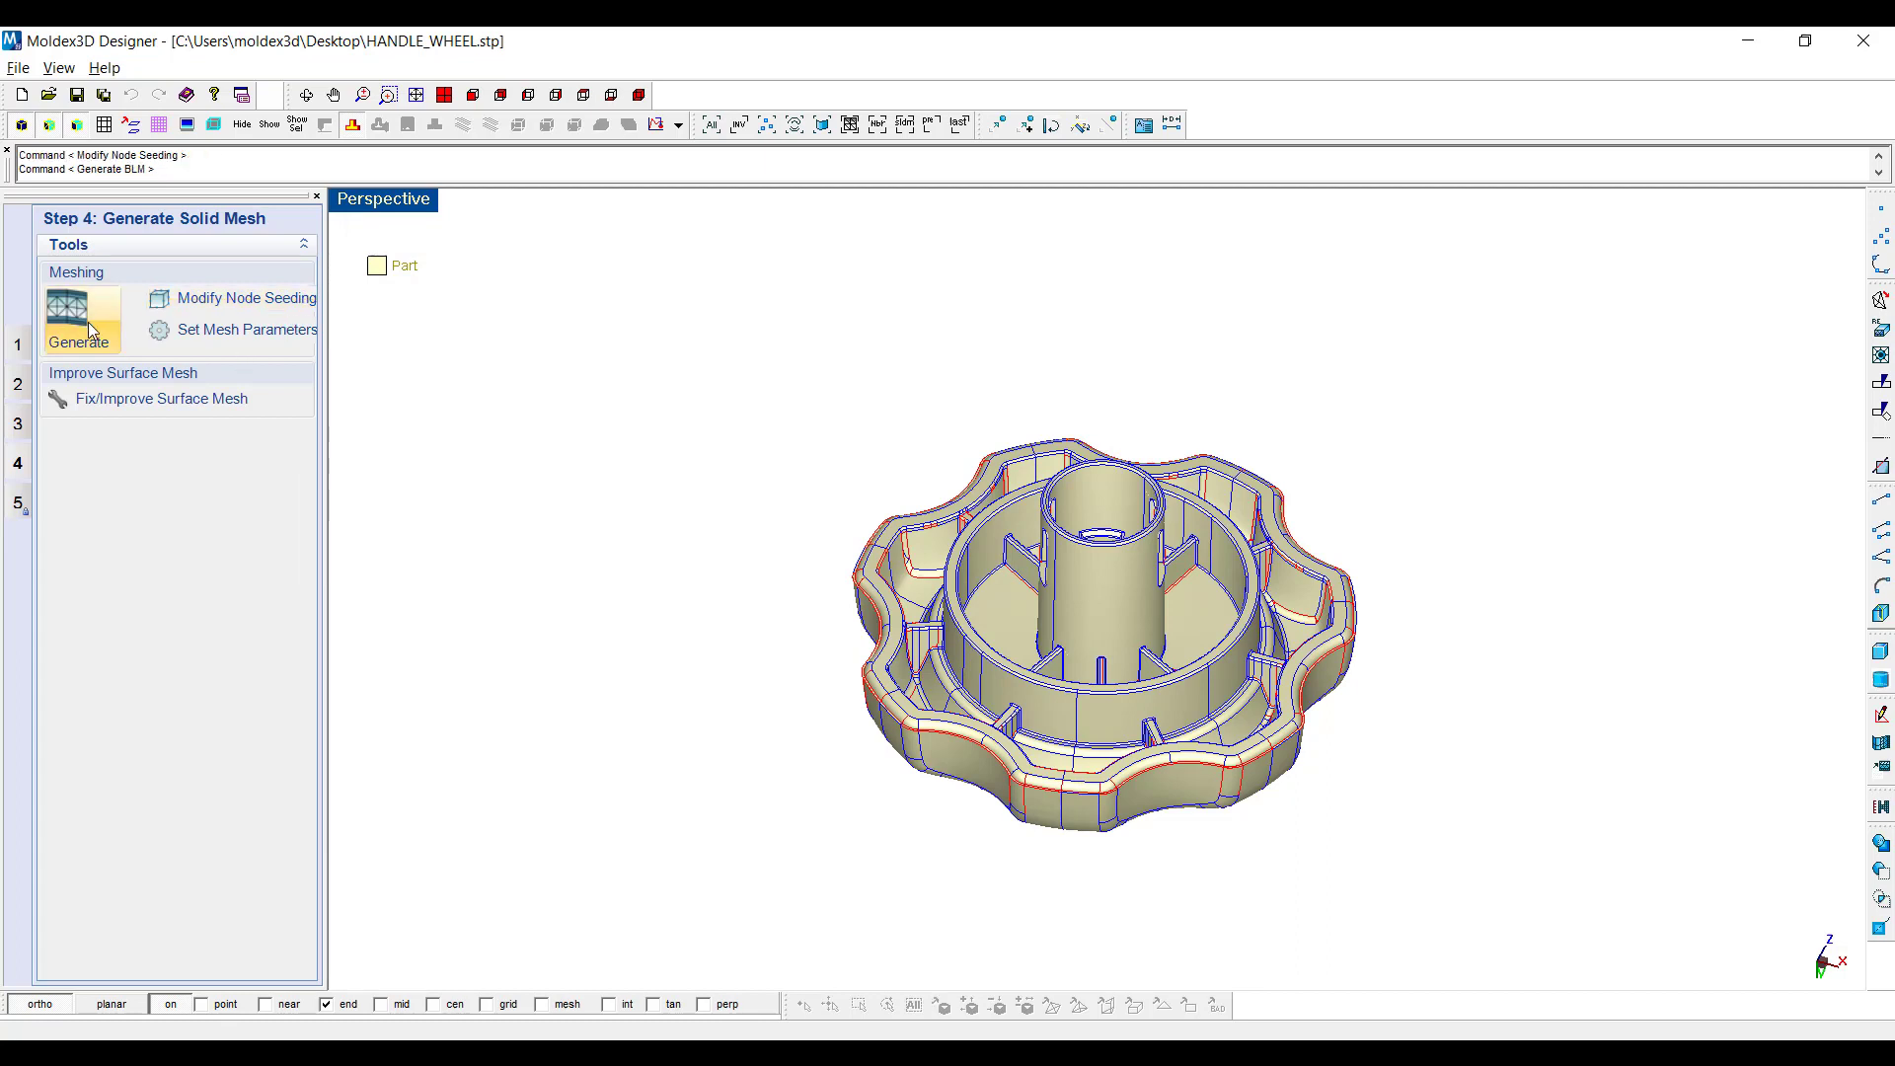
pyautogui.click(260, 659)
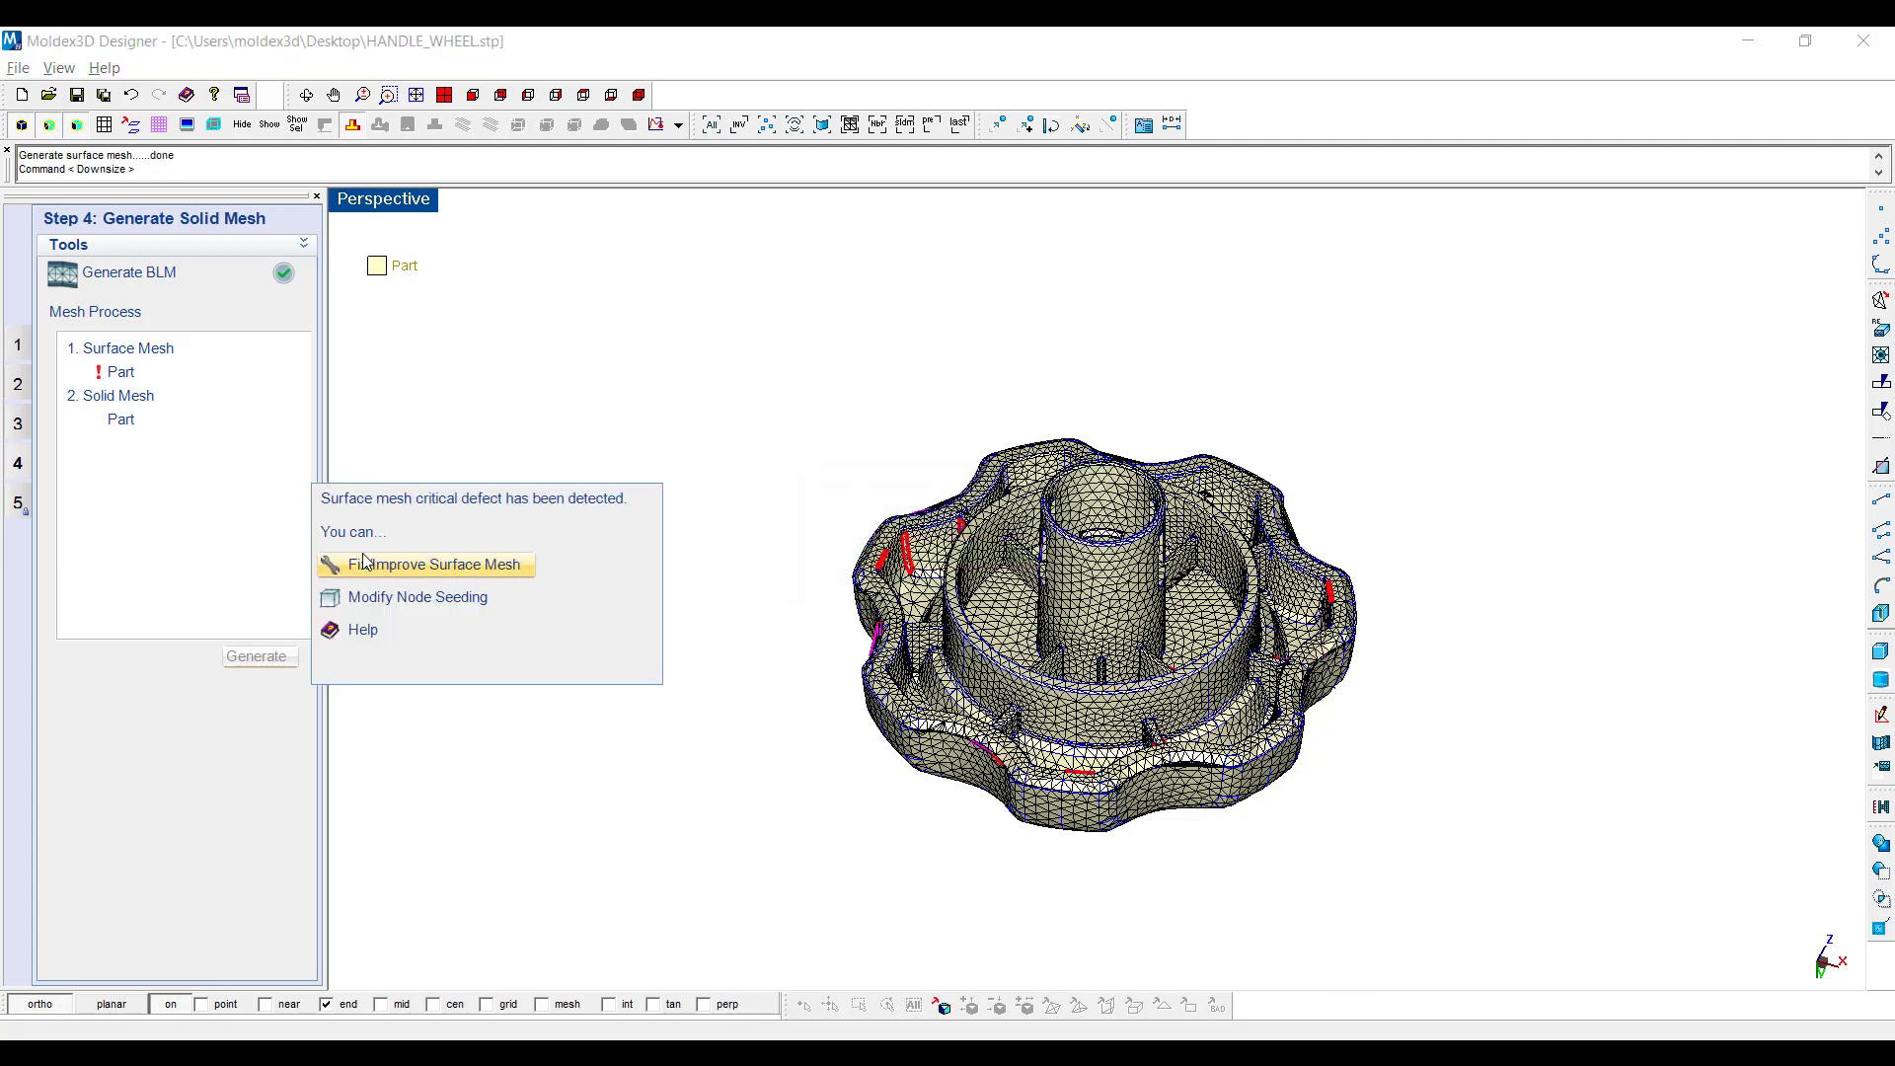
# Run the Fix Wizard: merge nodes at 0.06 tolerance, delete overlapping elements, fill holes, and fix quality
pyautogui.click(365, 564)
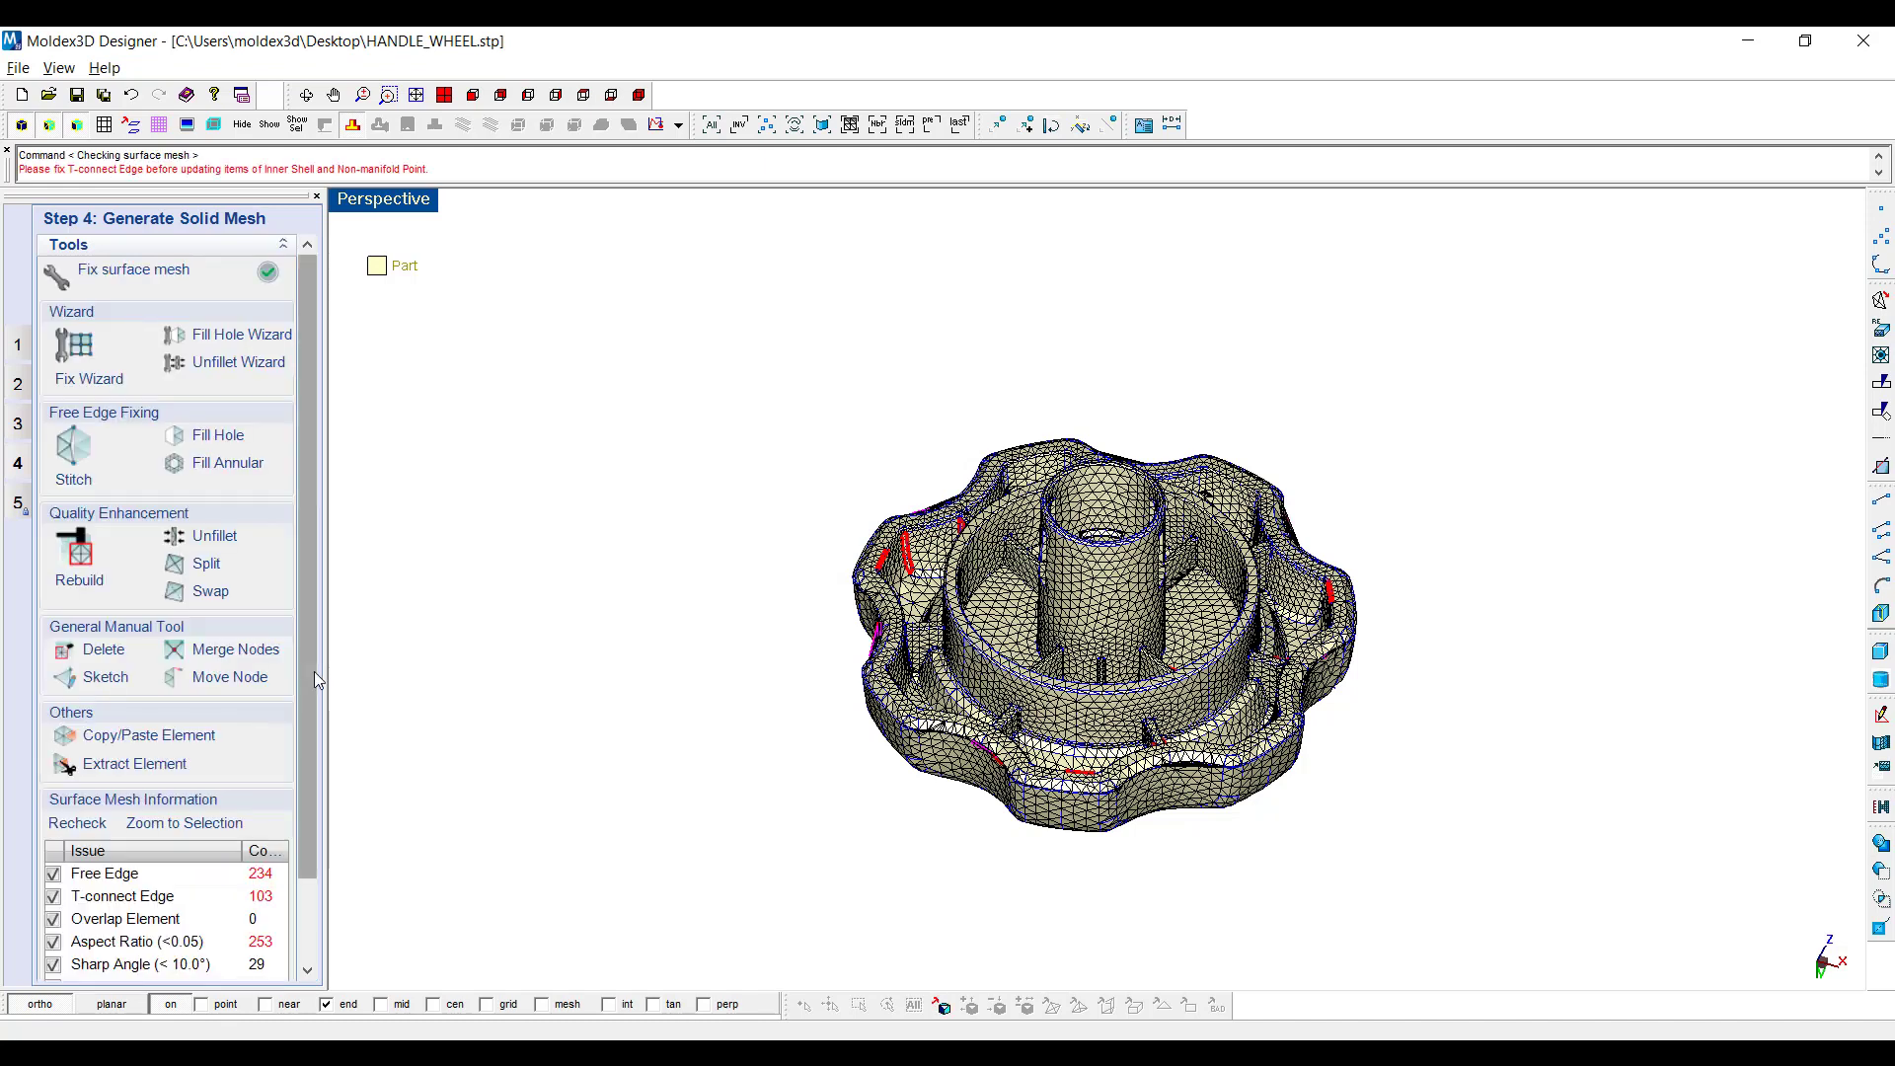
pyautogui.scroll(-2, 237, 790)
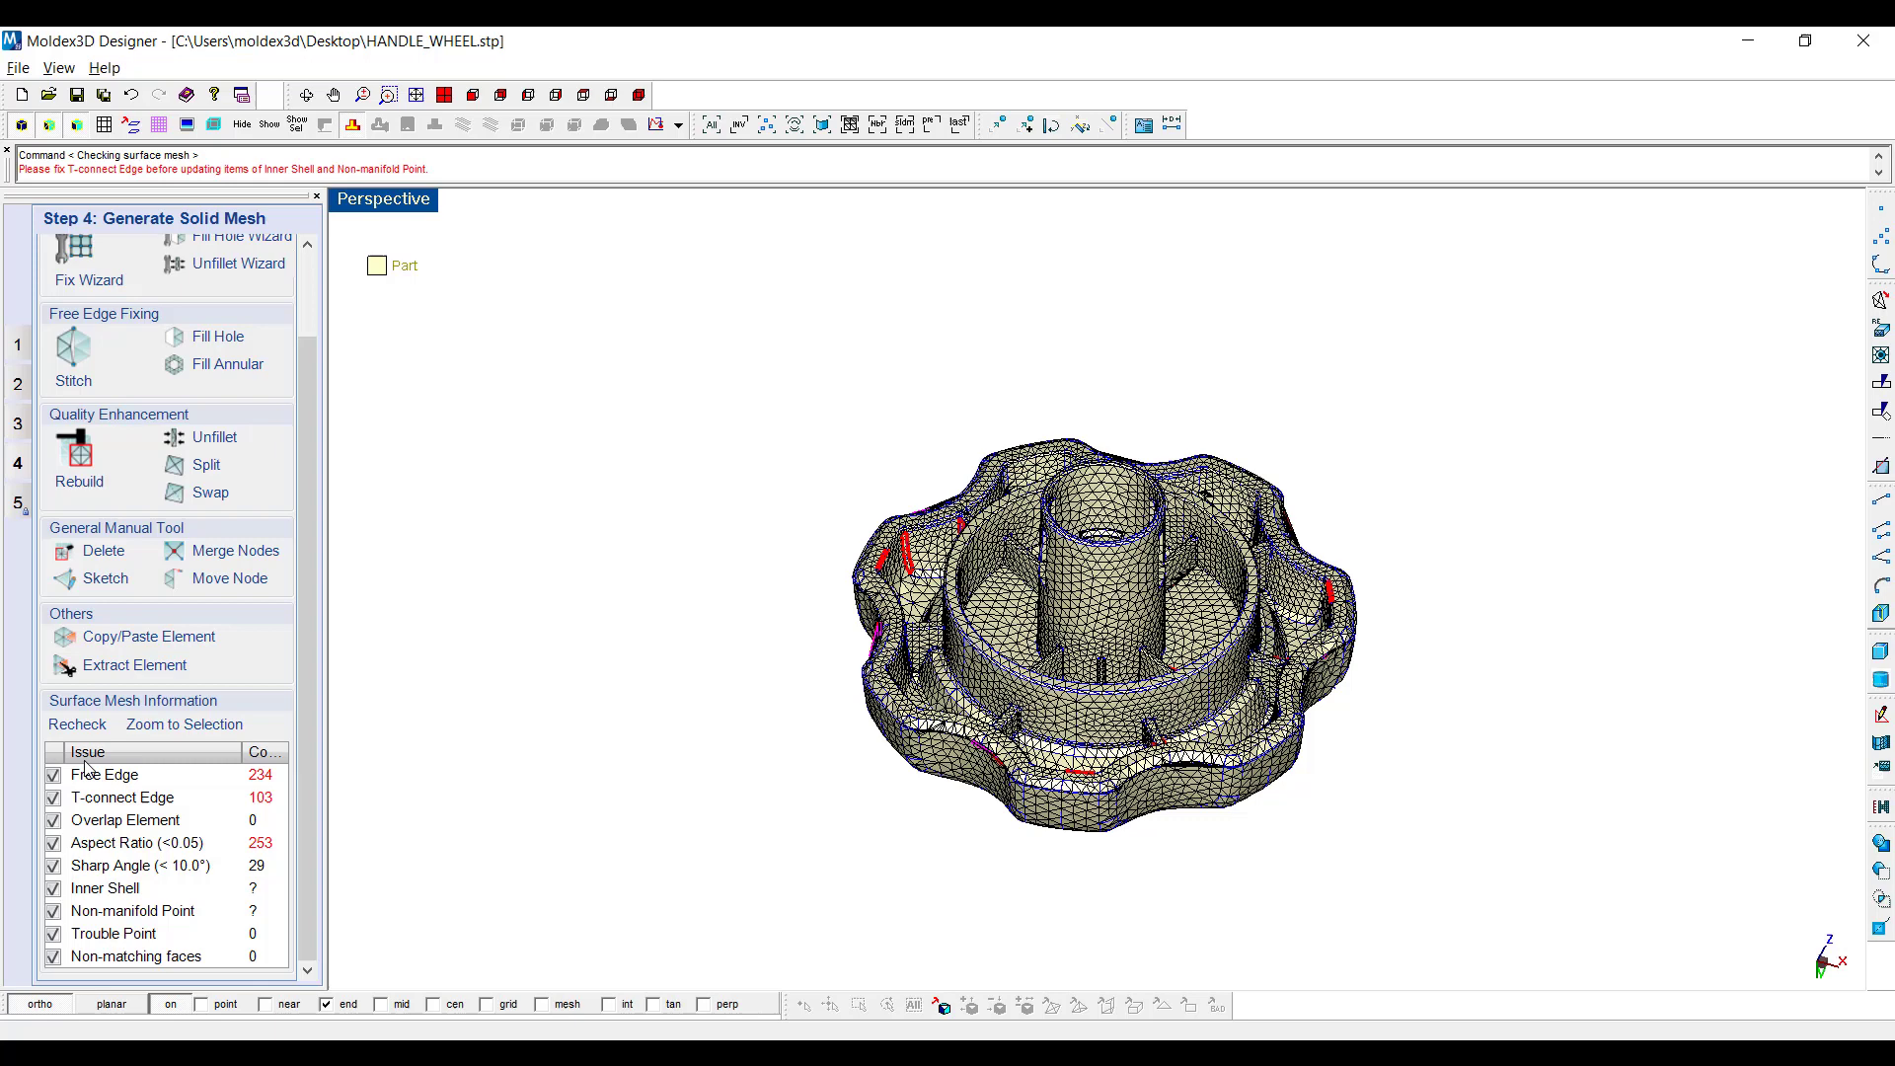
pyautogui.scroll(2, 116, 395)
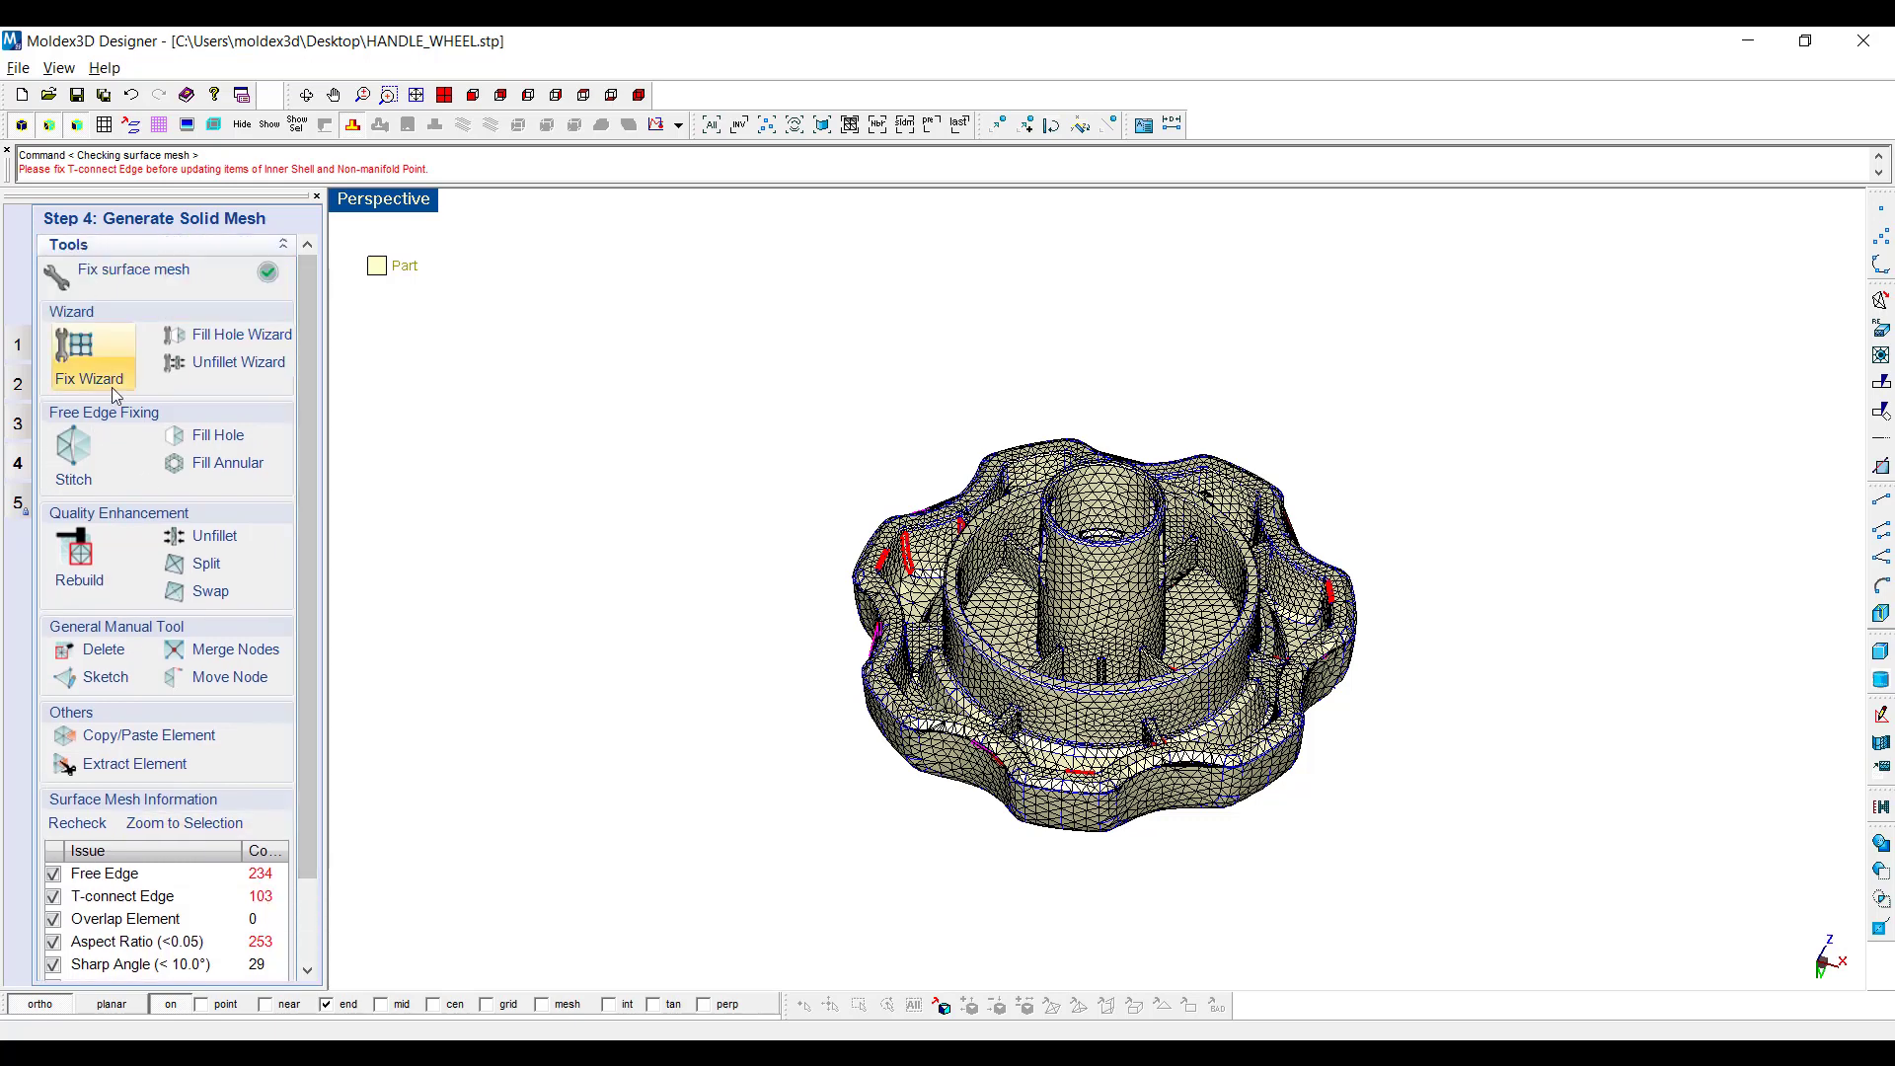
pyautogui.click(107, 359)
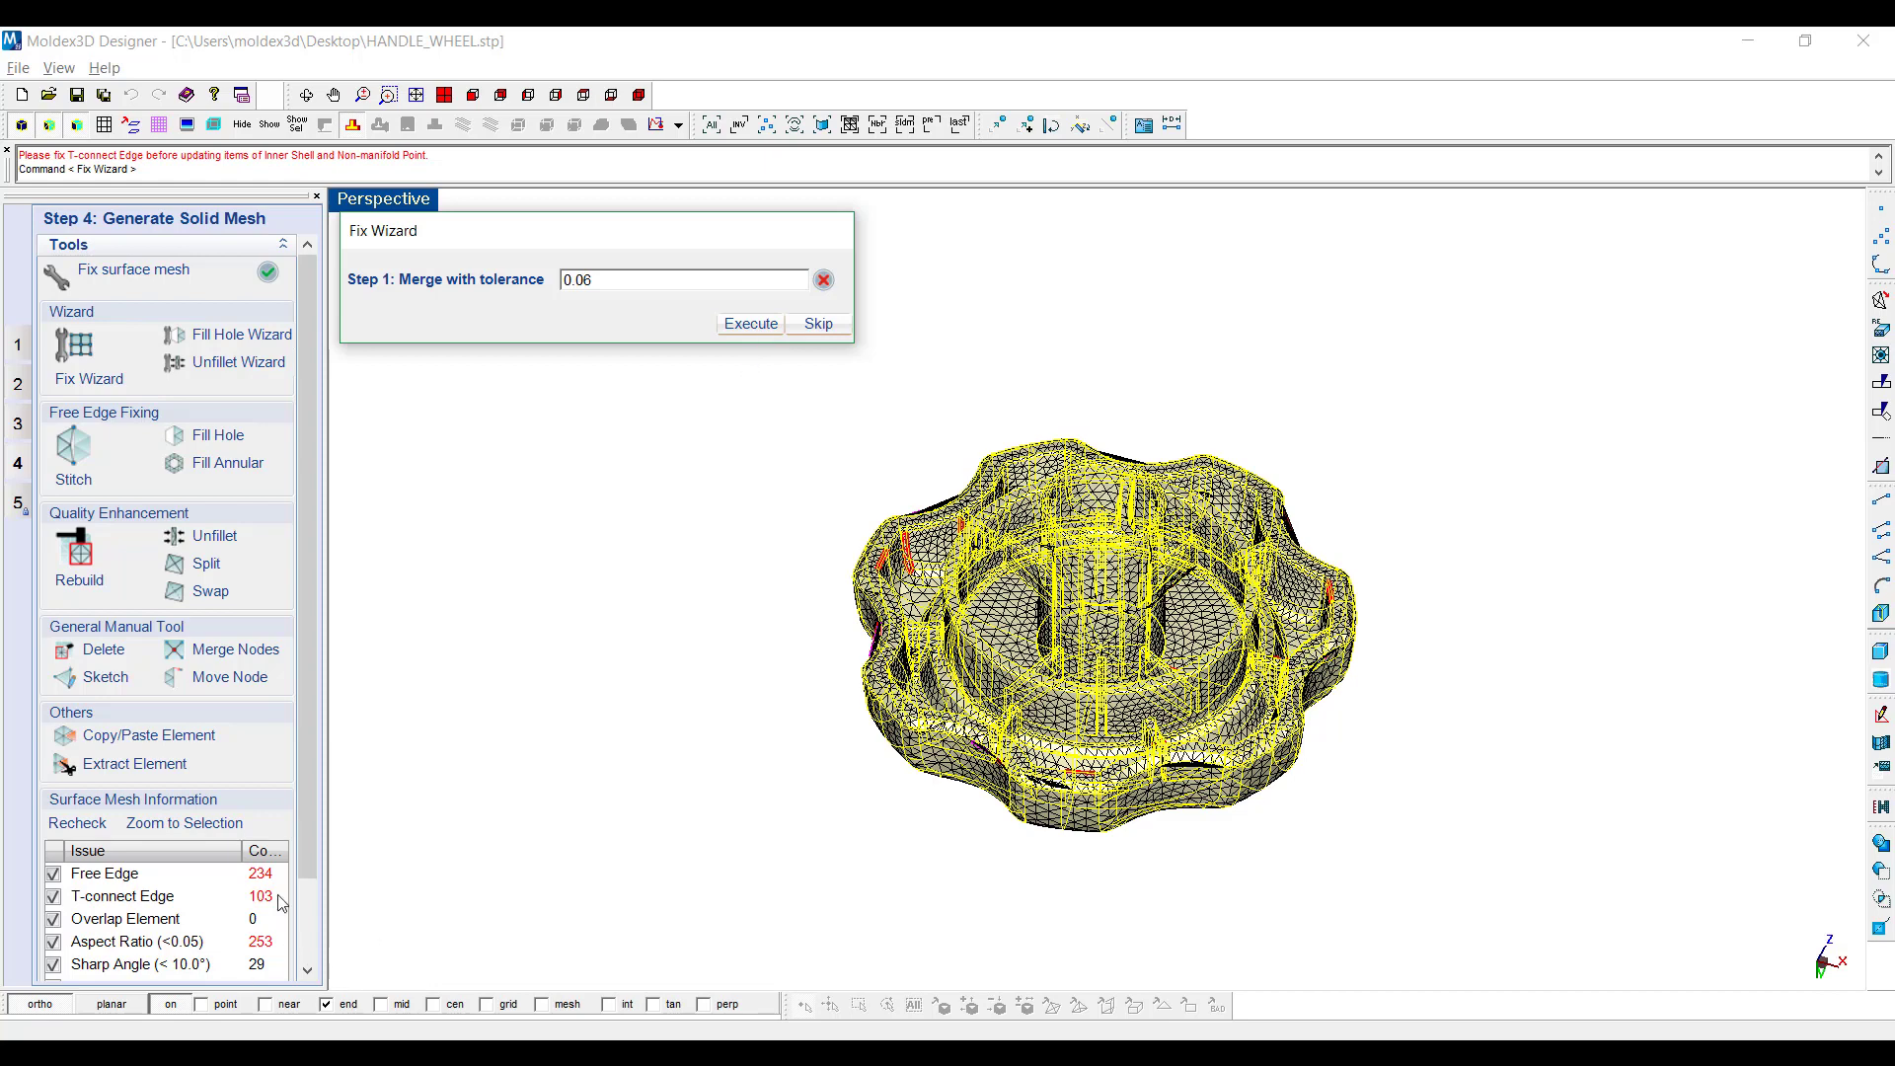
pyautogui.click(753, 324)
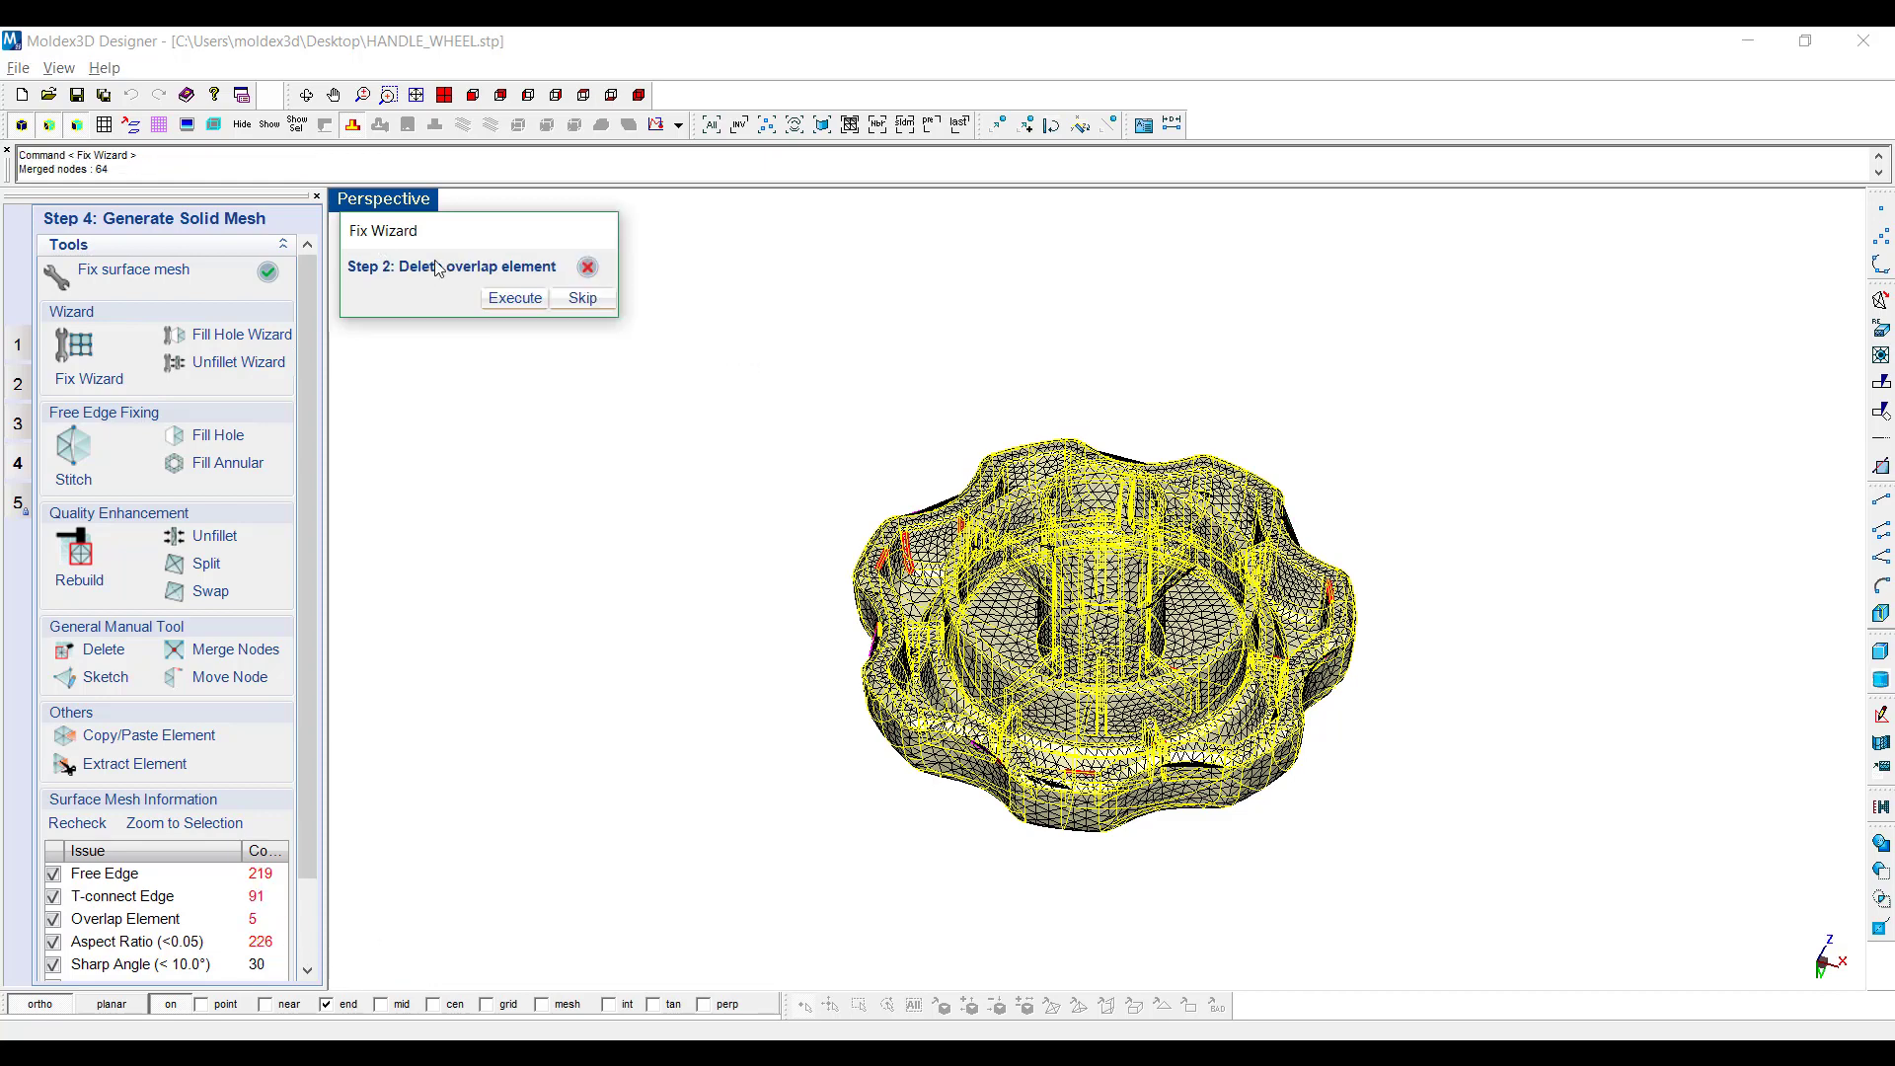
pyautogui.click(501, 304)
pyautogui.click(404, 308)
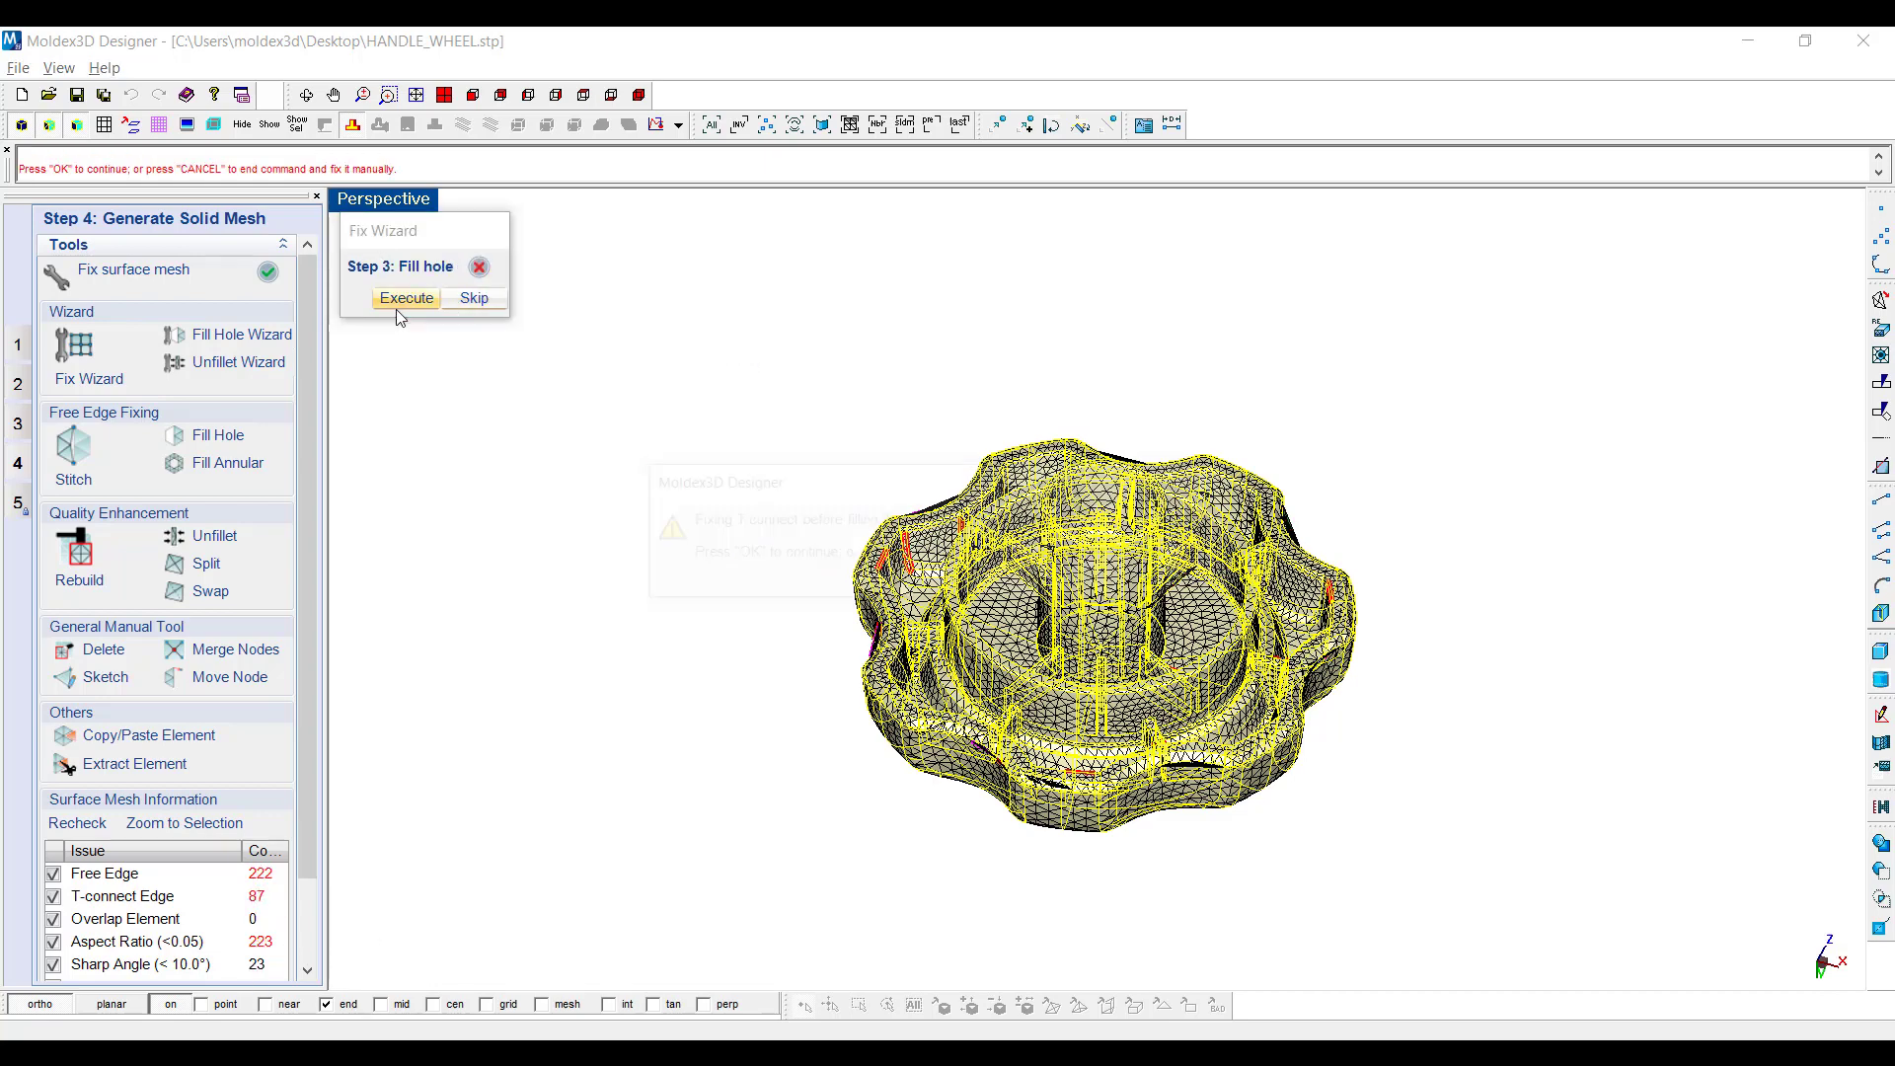
pyautogui.click(1165, 587)
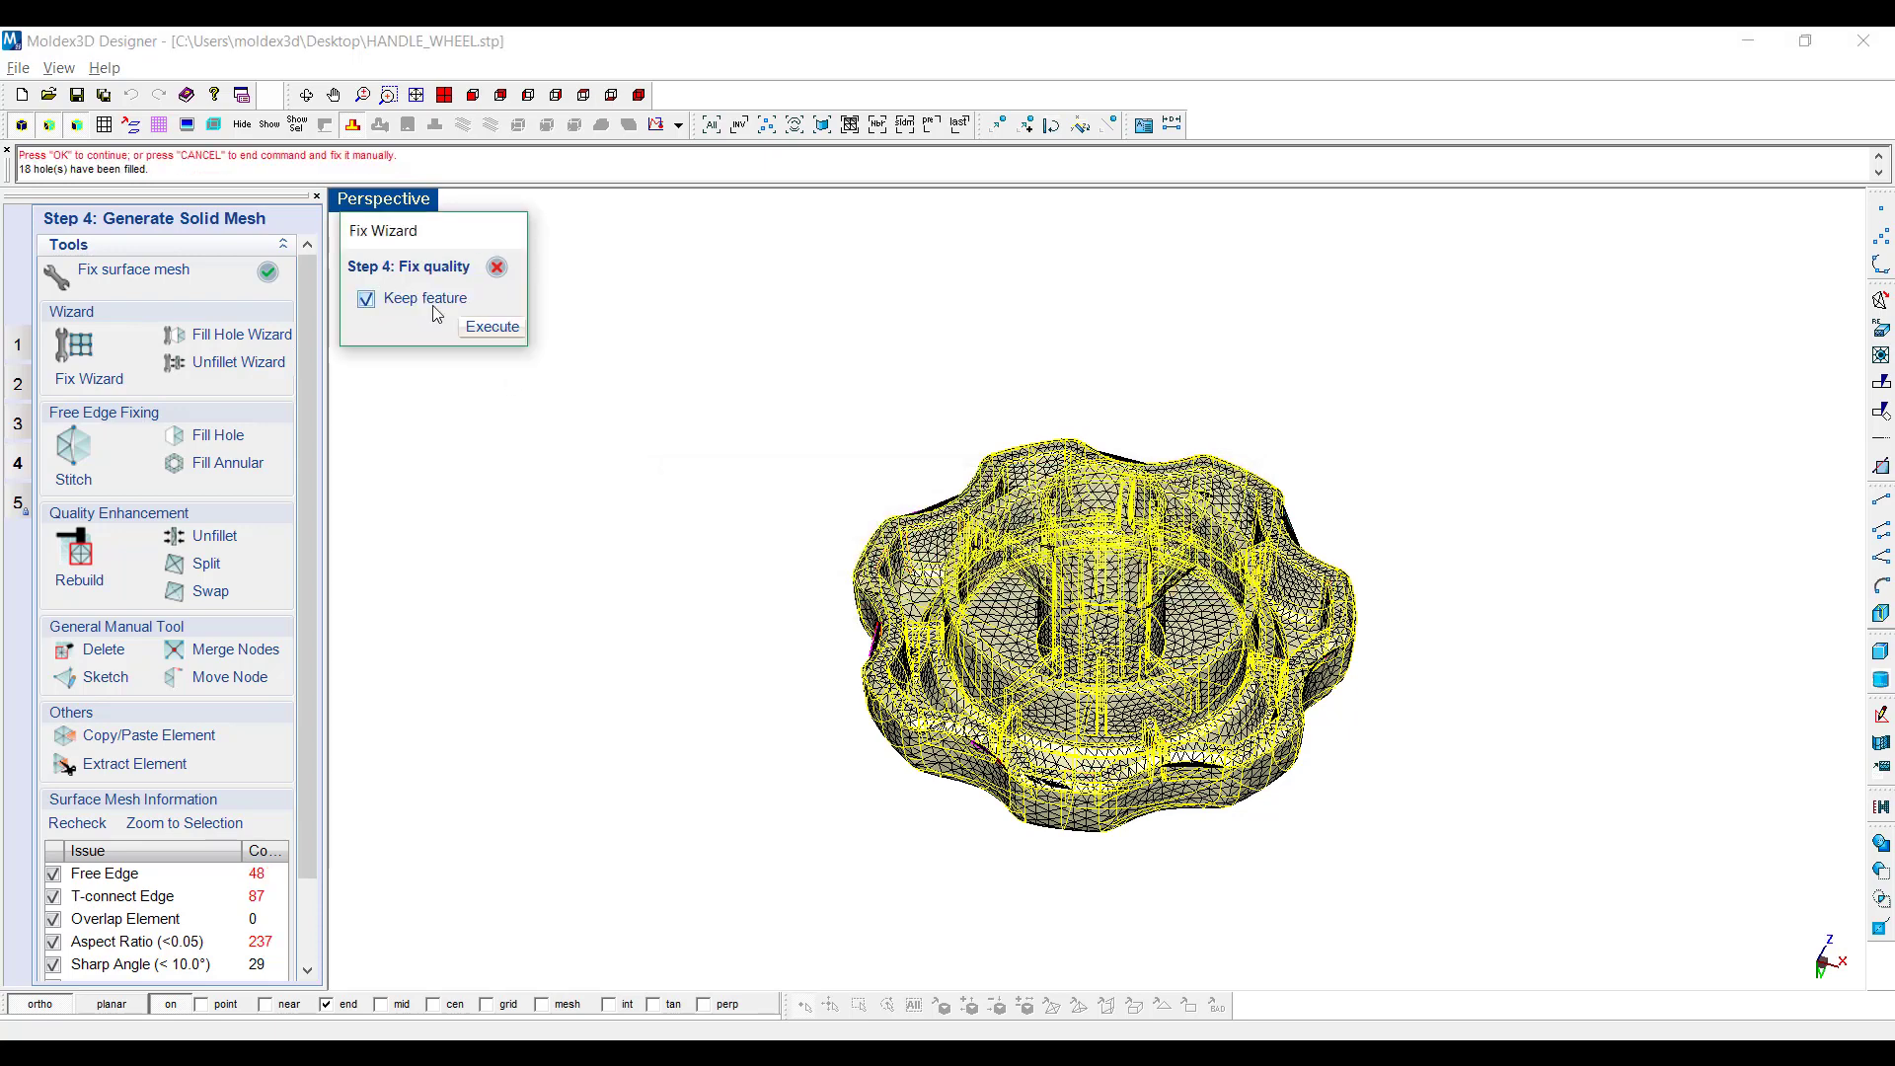
pyautogui.click(514, 334)
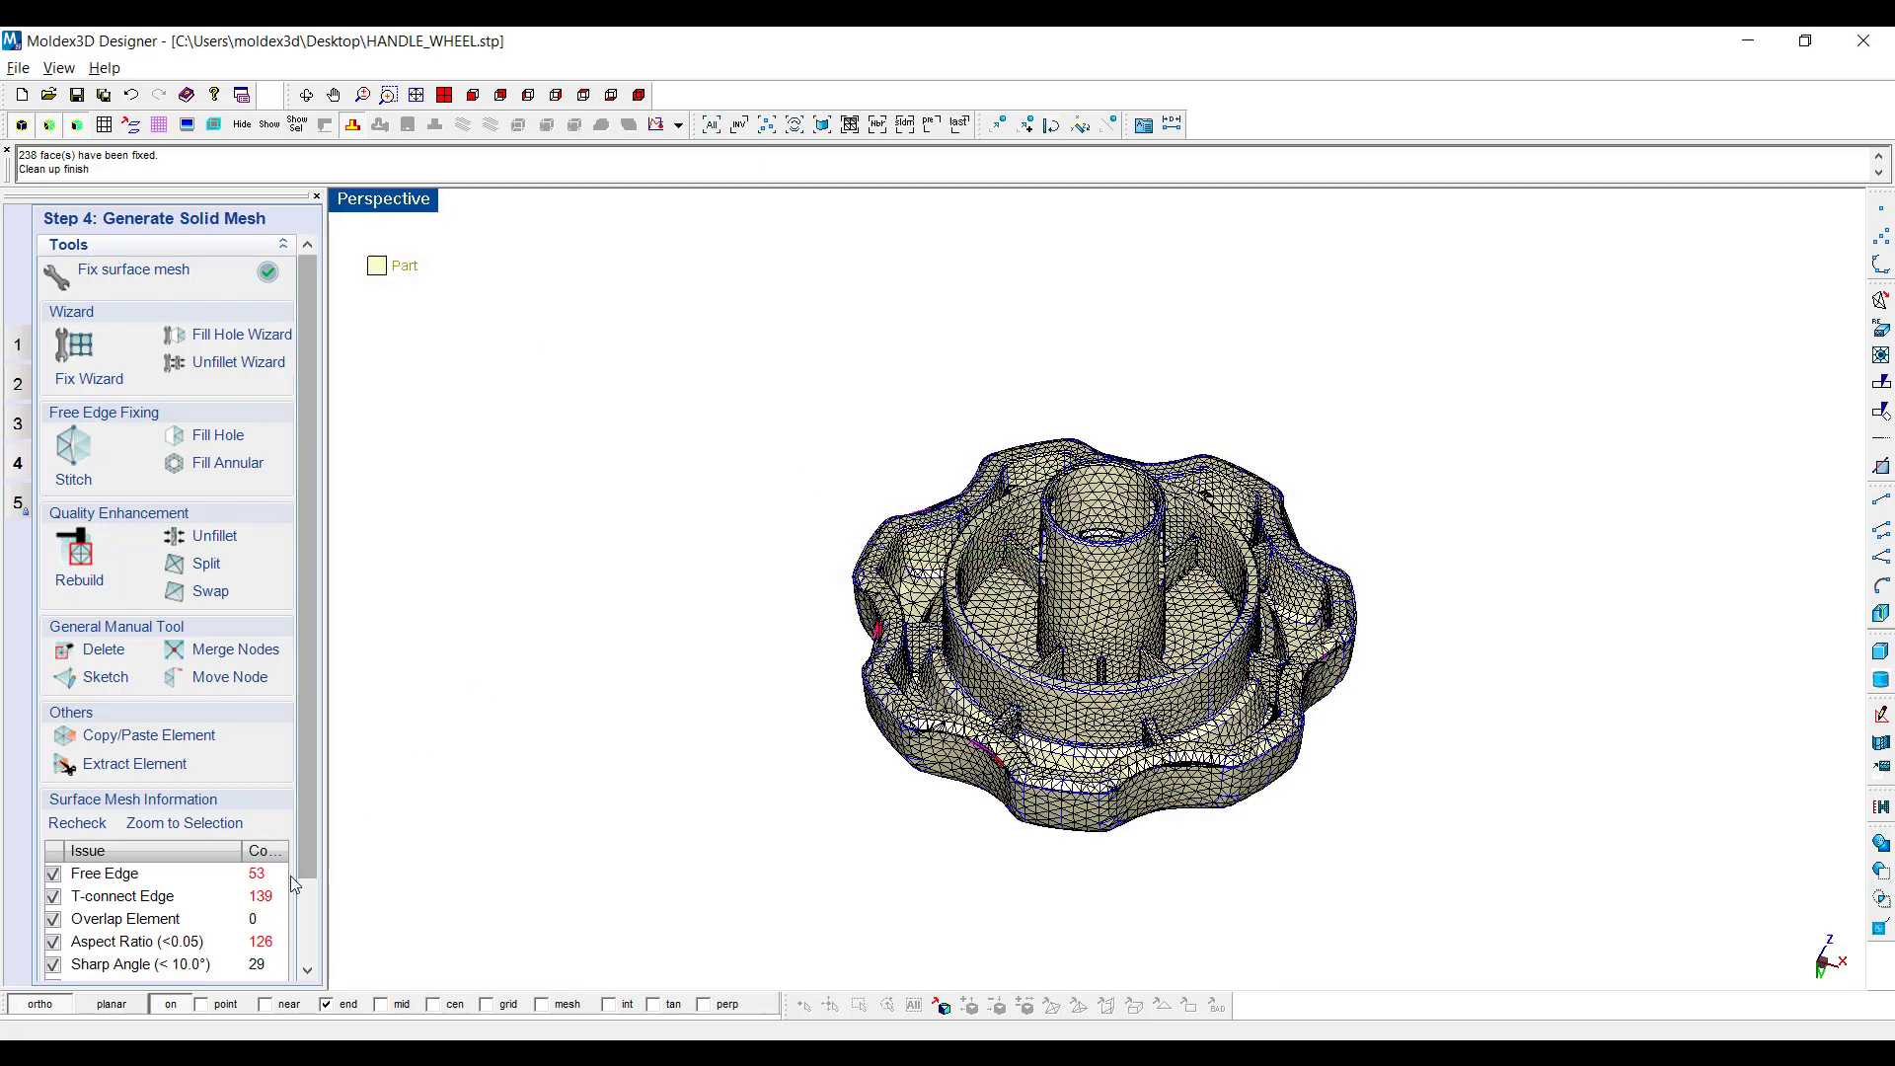
# Highlight the 53 free edges, 139 T-connect edges and 126 aspect-ratio defects on the wheel
pyautogui.click(197, 874)
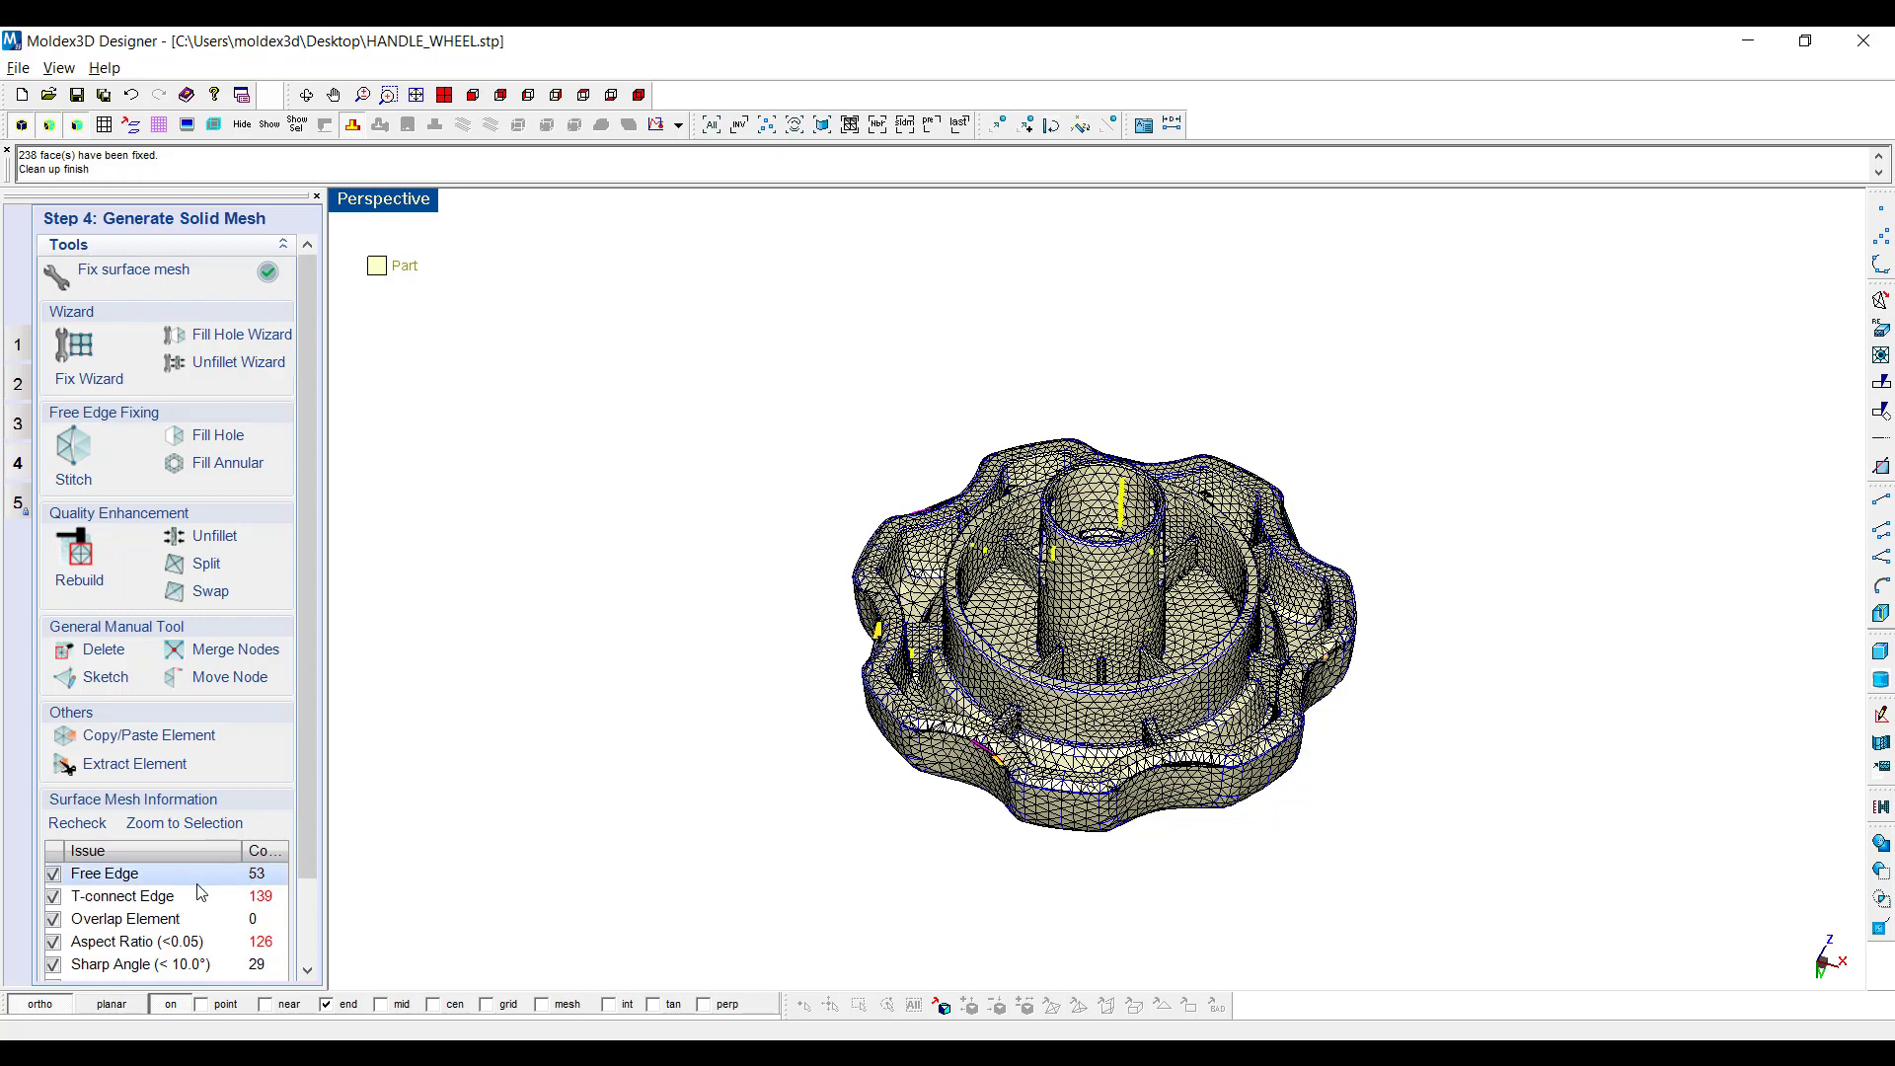
pyautogui.click(201, 897)
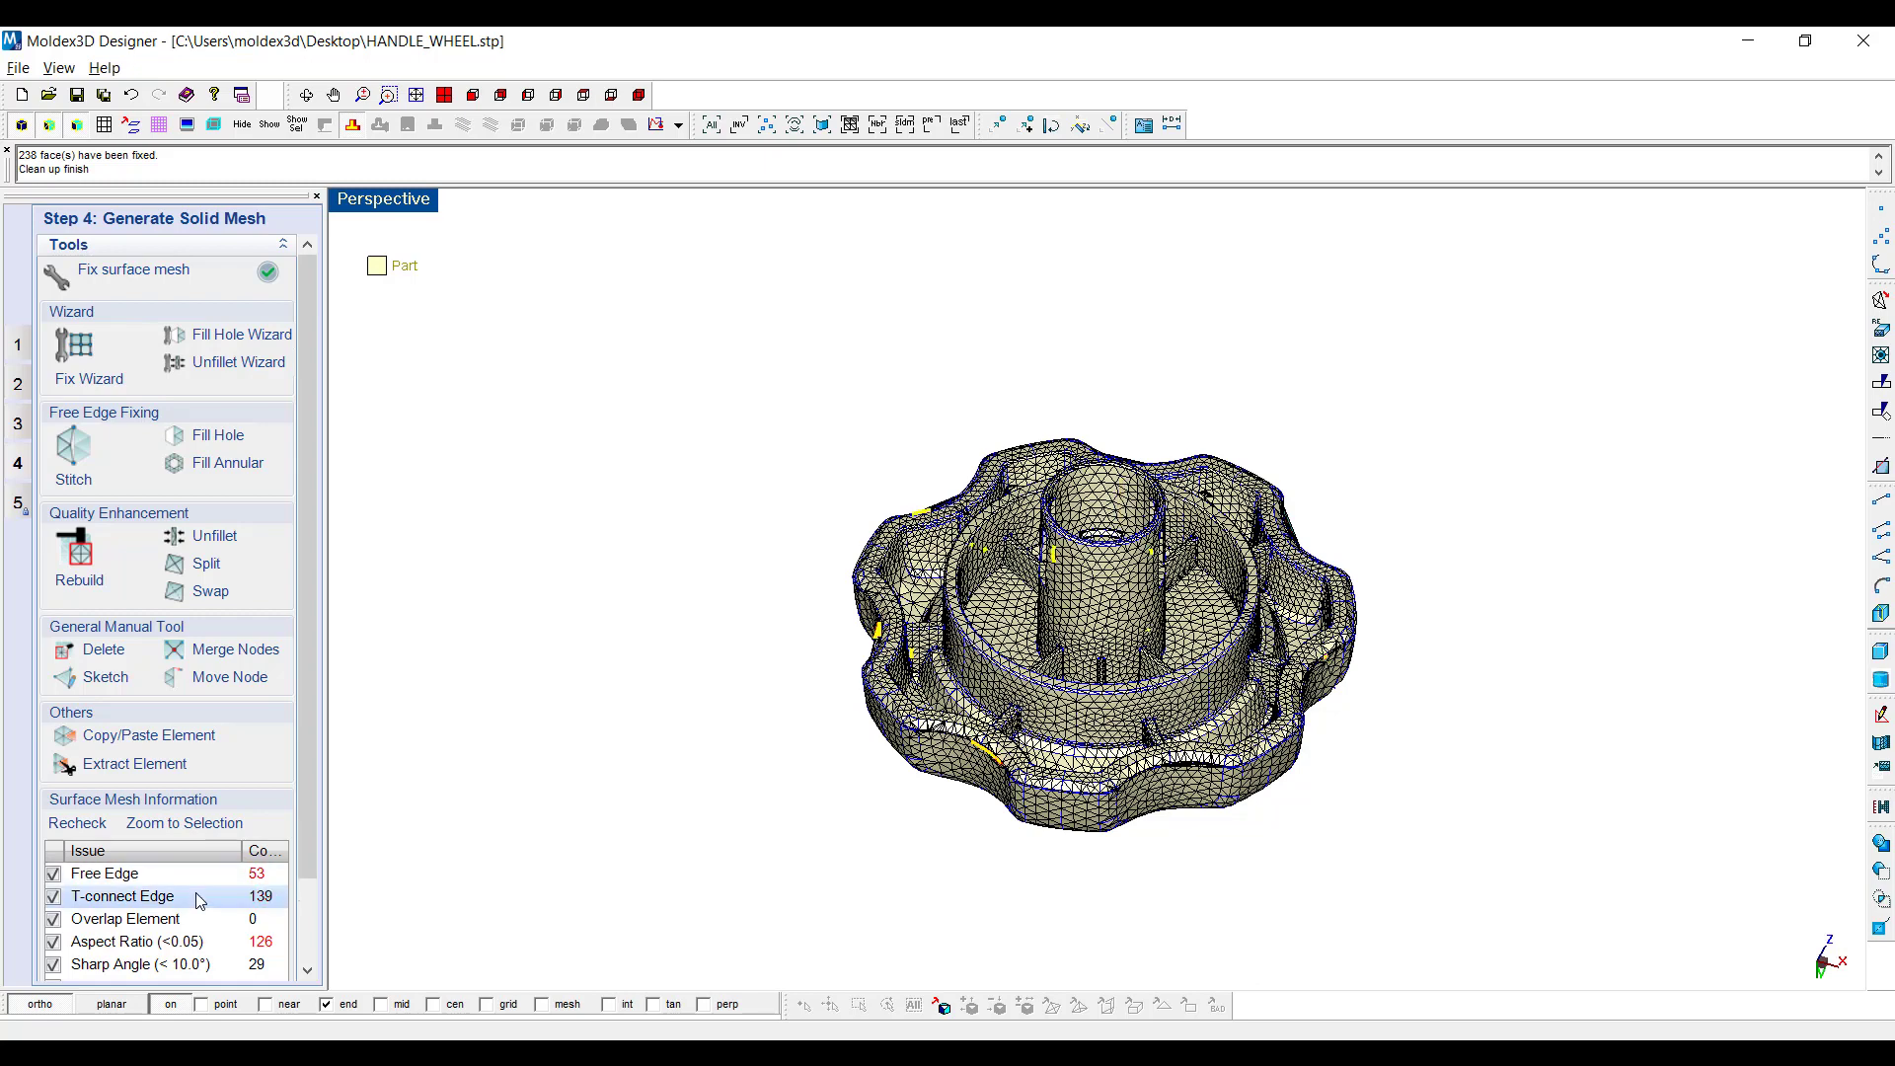
pyautogui.click(185, 944)
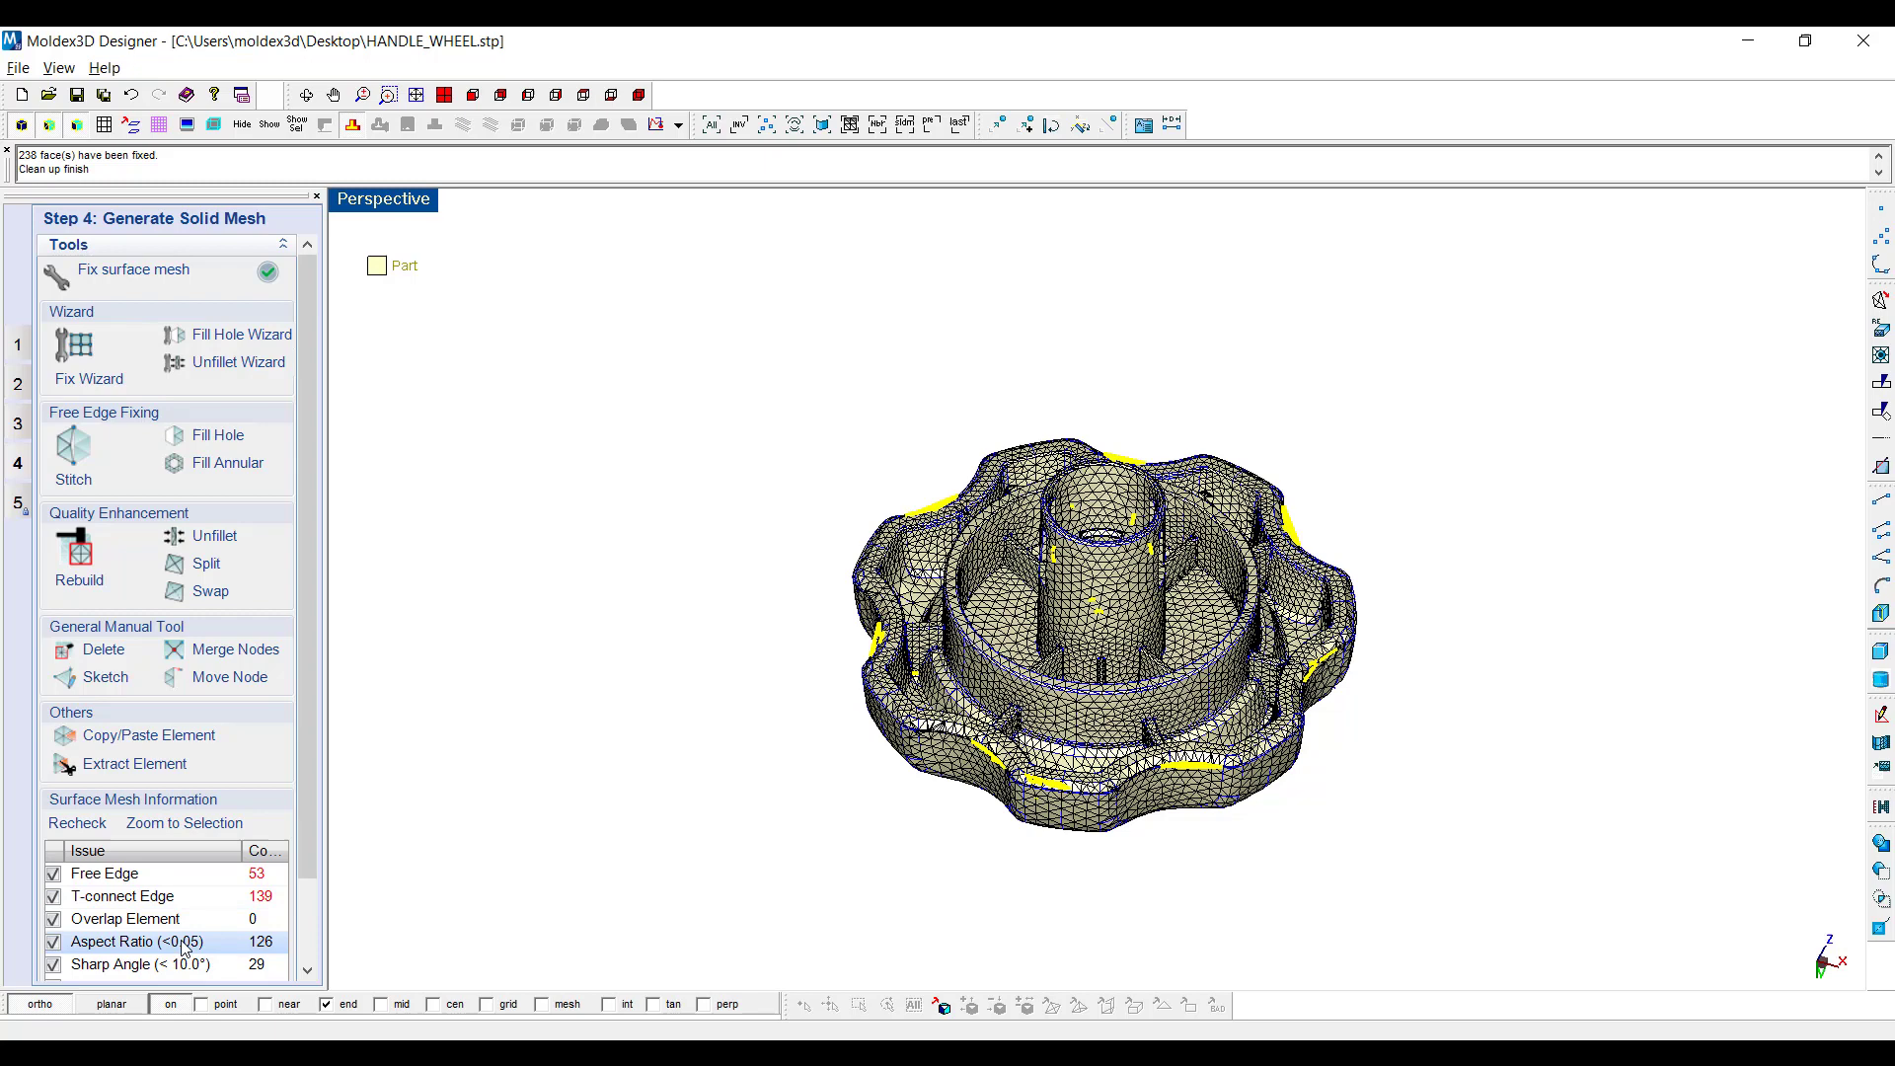